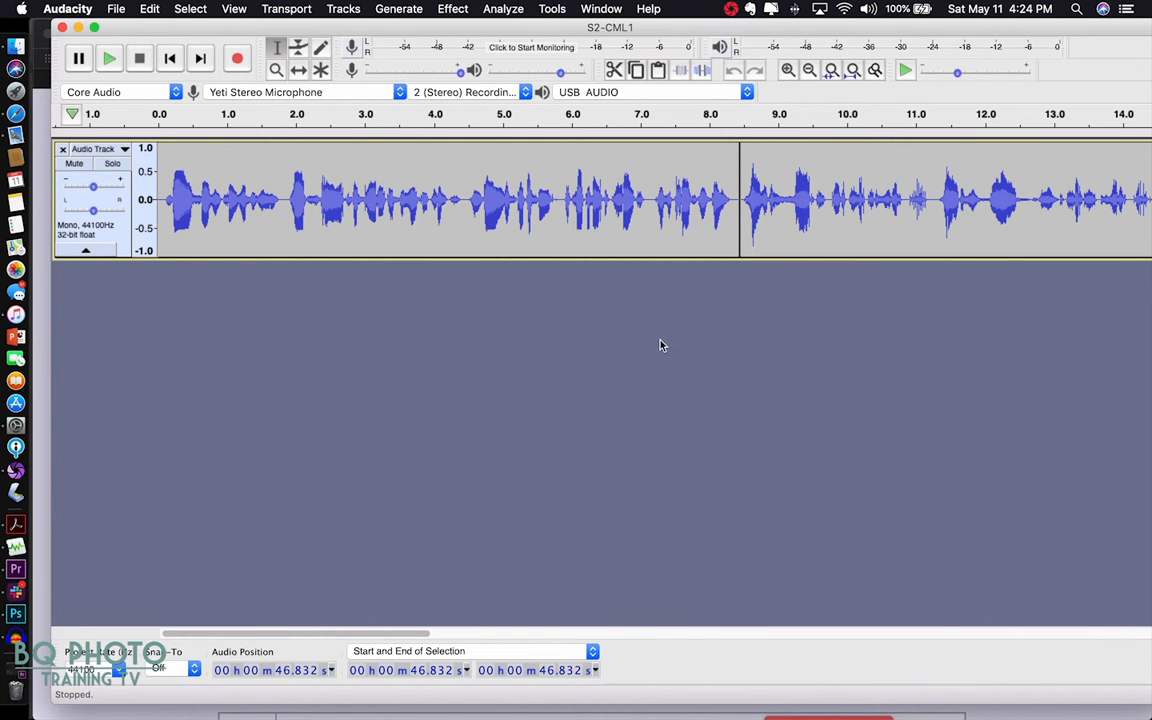
Look over the clips of the voice recording and play the track from the beginning.
{"action": "scroll", "coordinate": [606, 232], "scroll_direction": "right", "scroll_amount": 15}
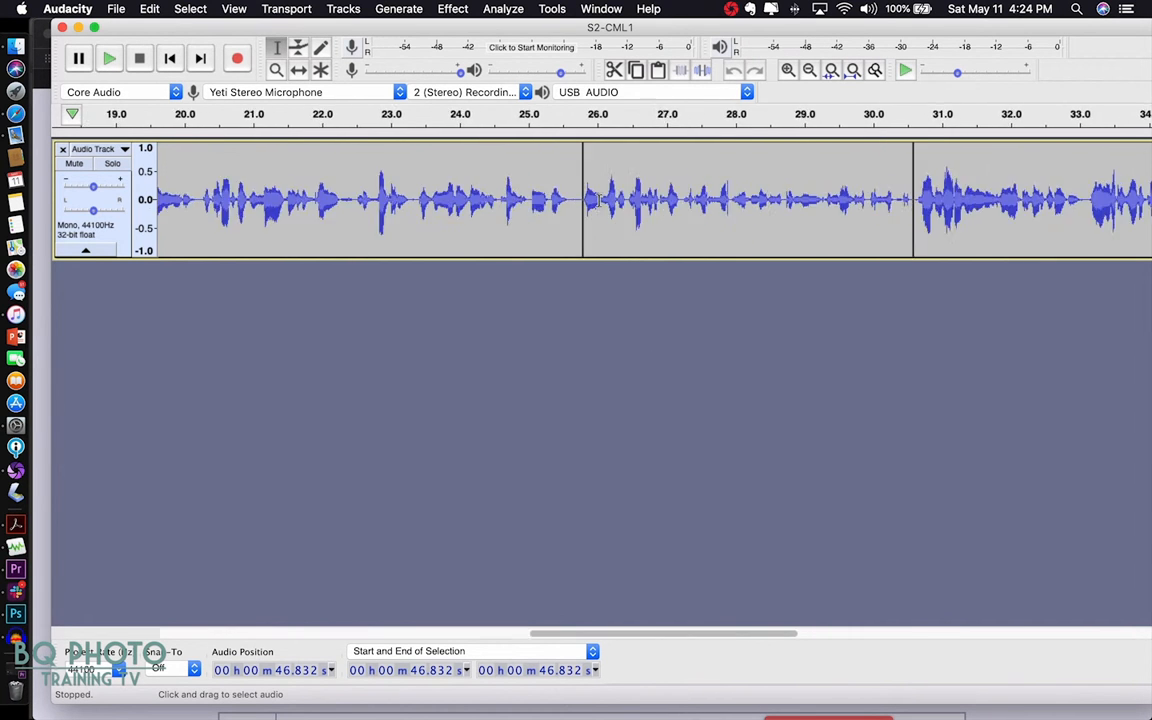
{"action": "scroll", "coordinate": [606, 200], "scroll_direction": "left", "scroll_amount": 15}
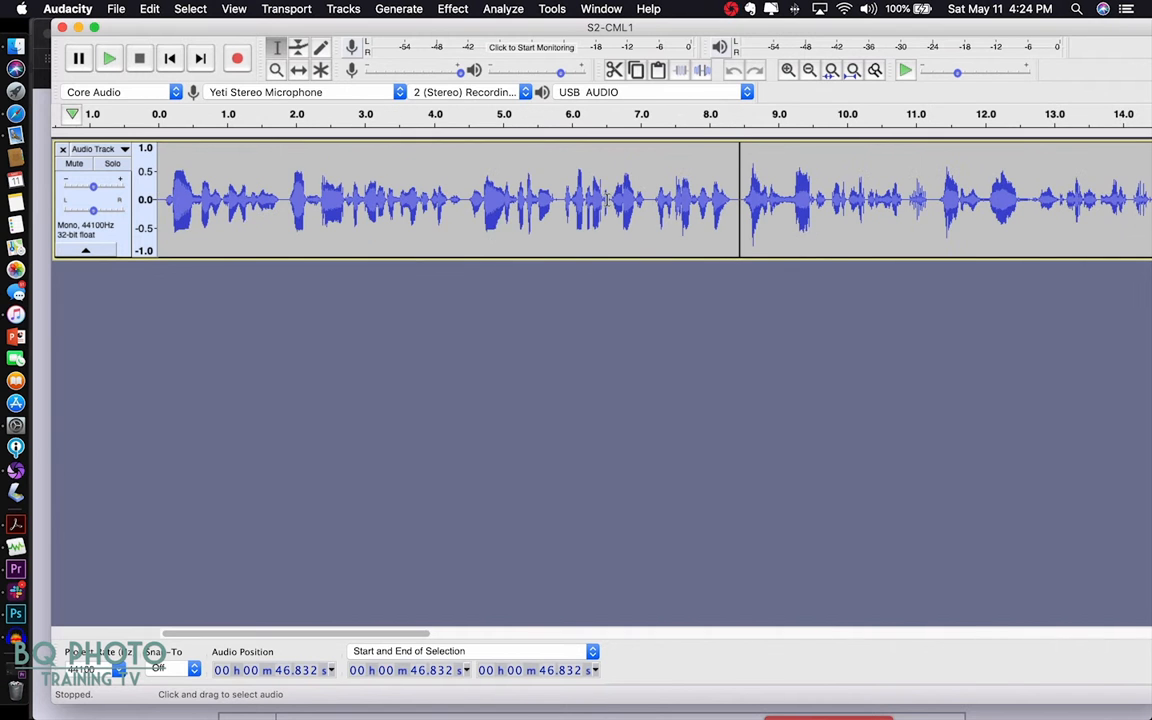
{"action": "scroll", "coordinate": [606, 200], "scroll_direction": "right", "scroll_amount": 1}
{"action": "scroll", "coordinate": [499, 170], "scroll_direction": "left", "scroll_amount": 1}
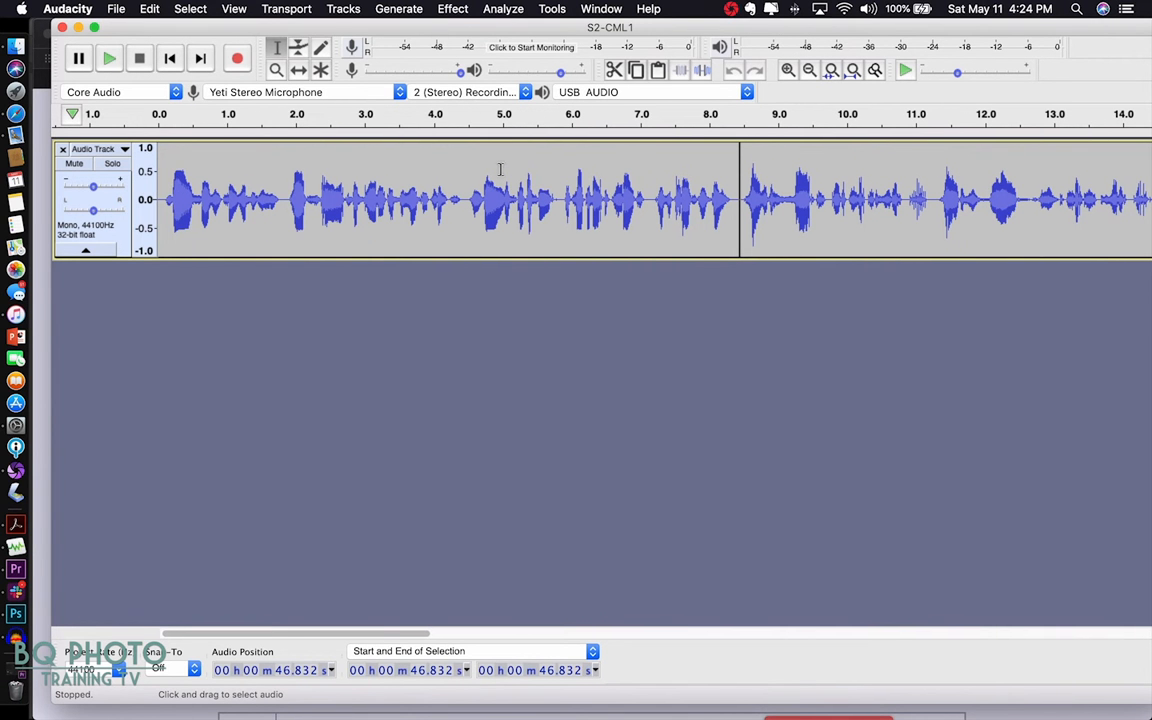
{"action": "left_click", "coordinate": [159, 115]}
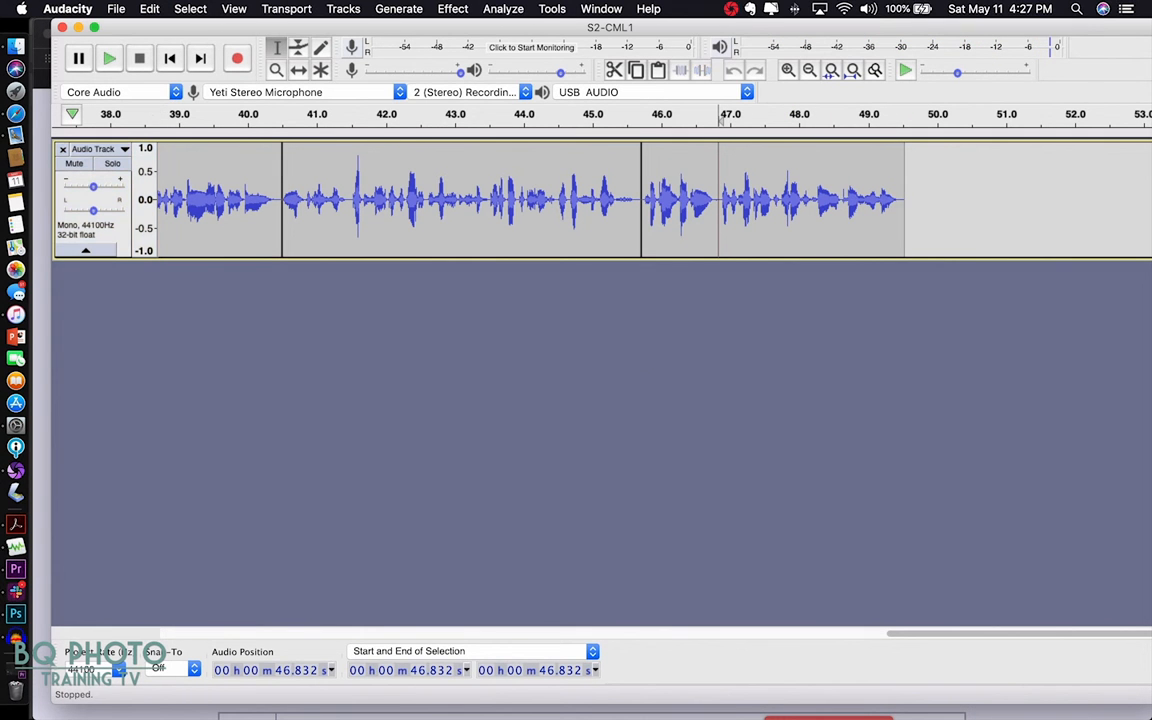
Play the voice track from about 6.5 seconds across the first clip boundary and select the second clip.
{"action": "scroll", "coordinate": [410, 244], "scroll_direction": "left", "scroll_amount": 15}
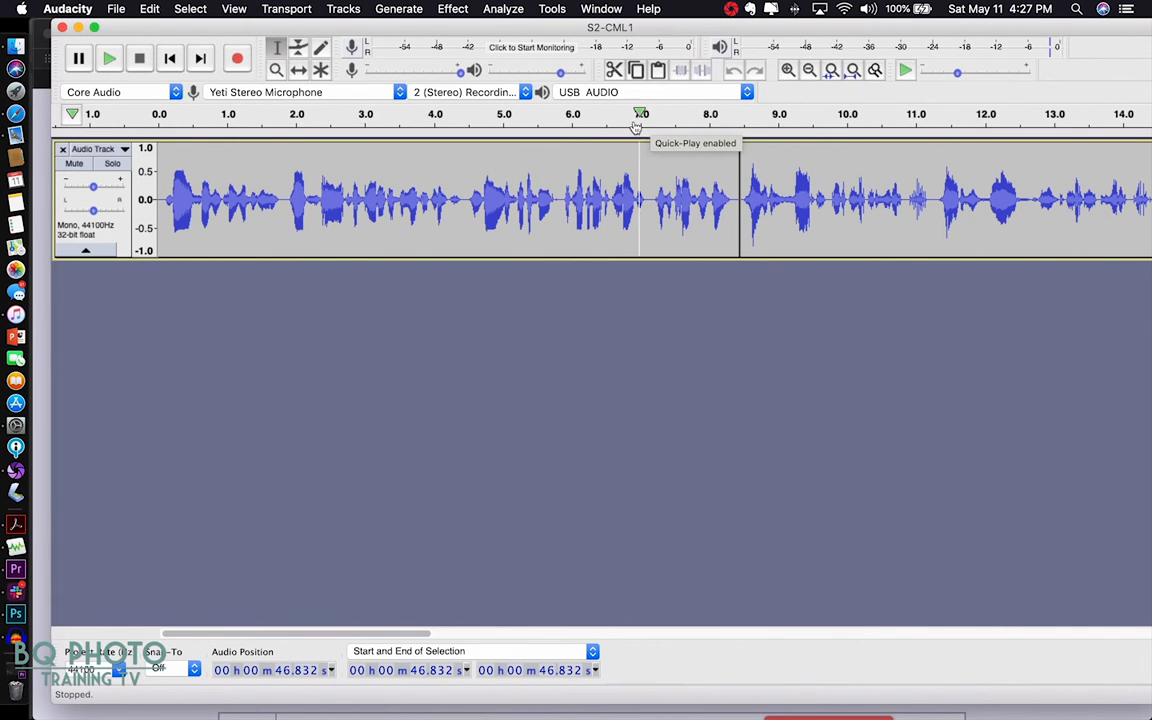
{"action": "left_click", "coordinate": [606, 113]}
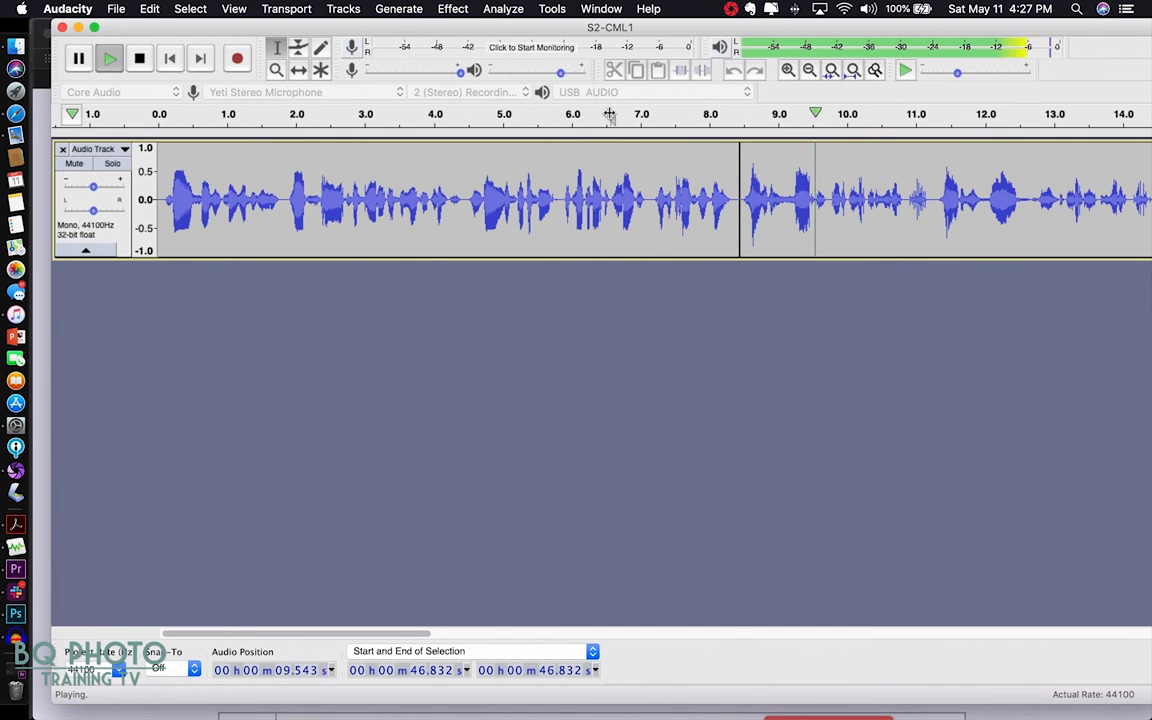
{"action": "left_click", "coordinate": [767, 196]}
{"action": "double_click", "coordinate": [762, 196]}
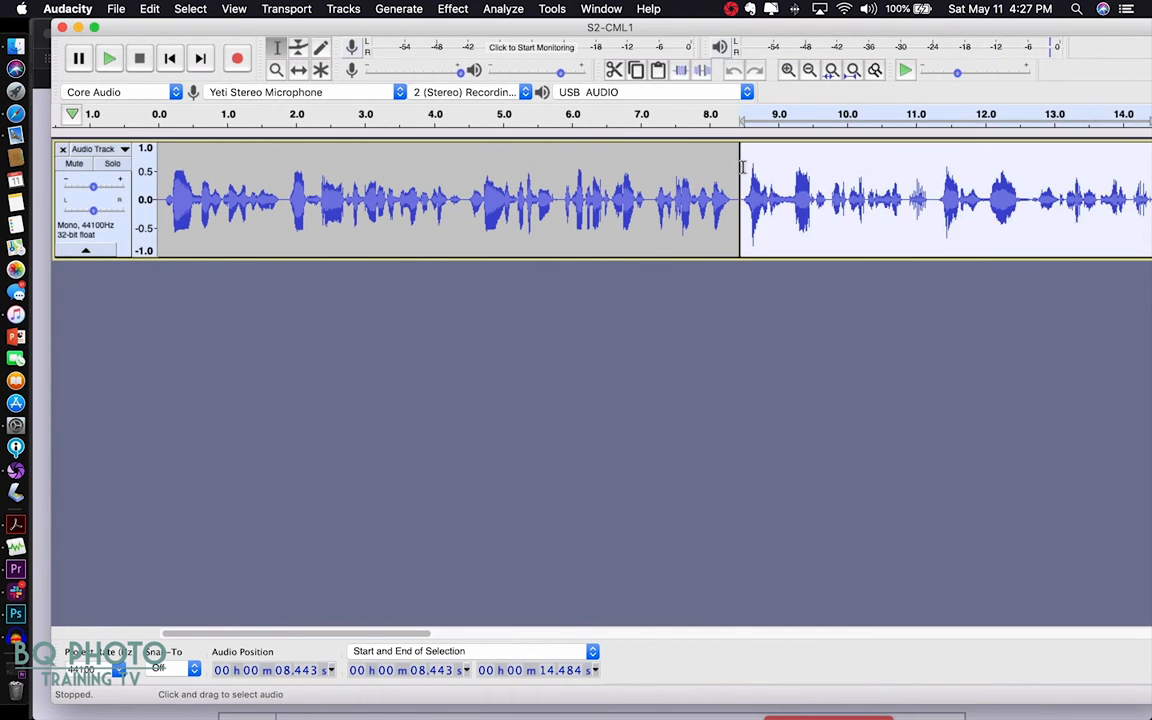
Try the AM Radio and Walkie-talkie curves in the Equalization effect for the second clip without applying them.
{"action": "left_click", "coordinate": [453, 9]}
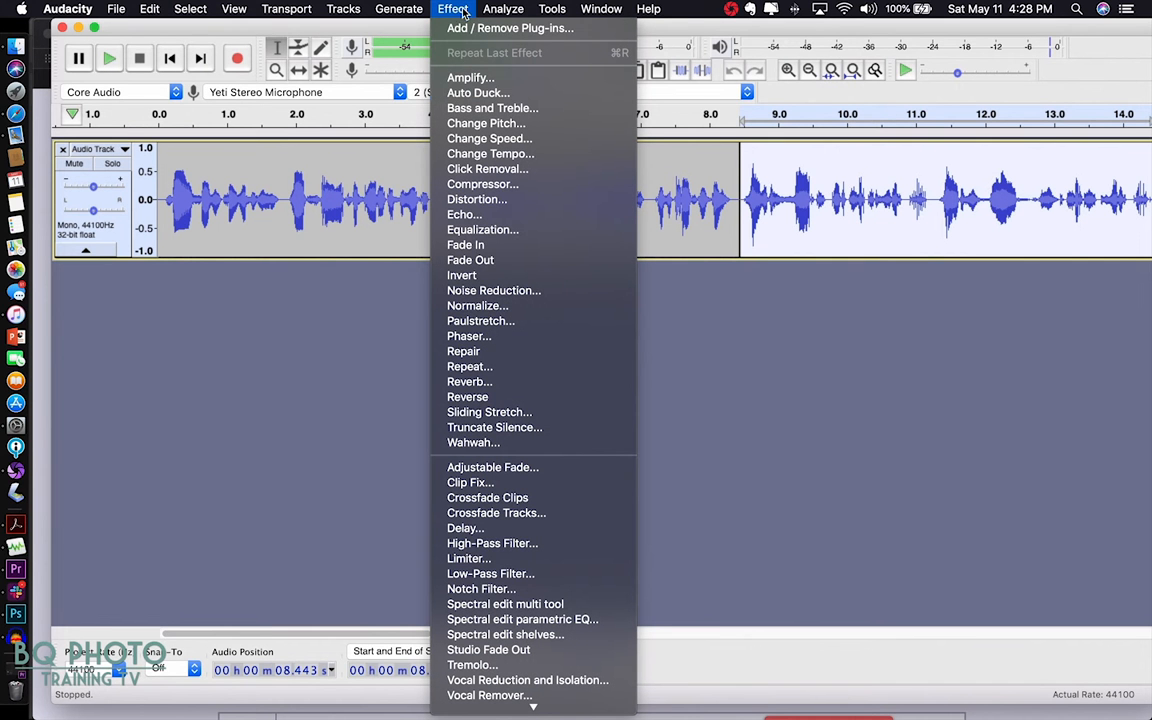
{"action": "left_click", "coordinate": [482, 231]}
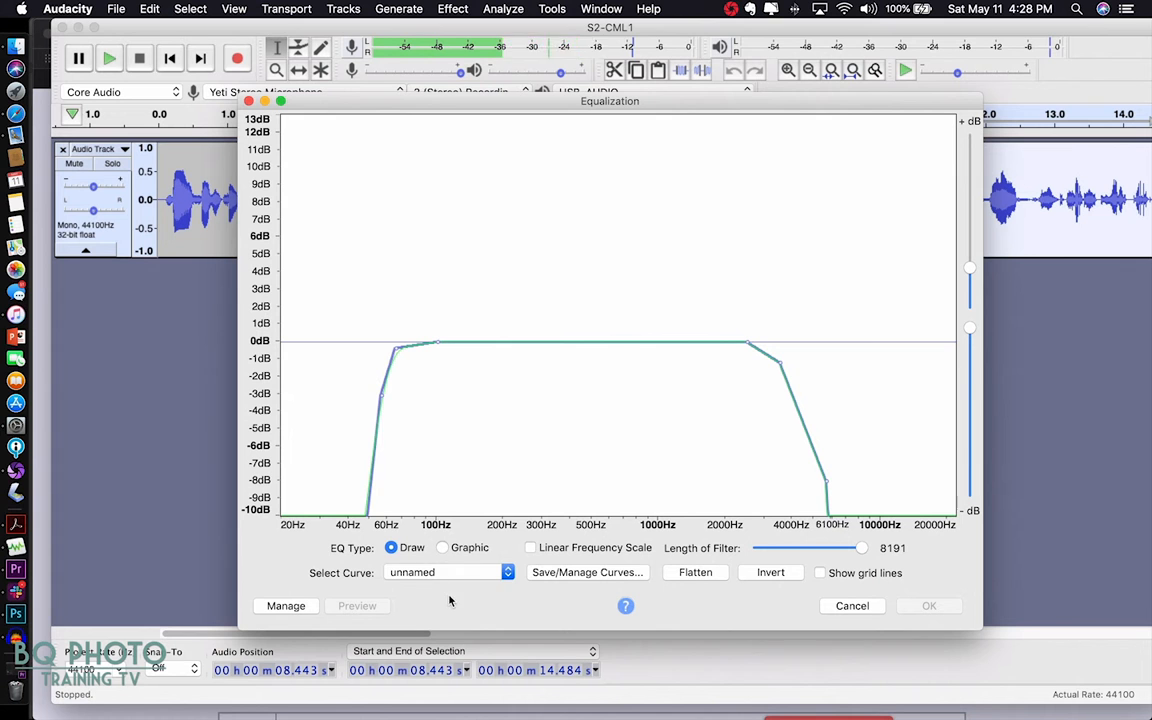
{"action": "left_click", "coordinate": [494, 576]}
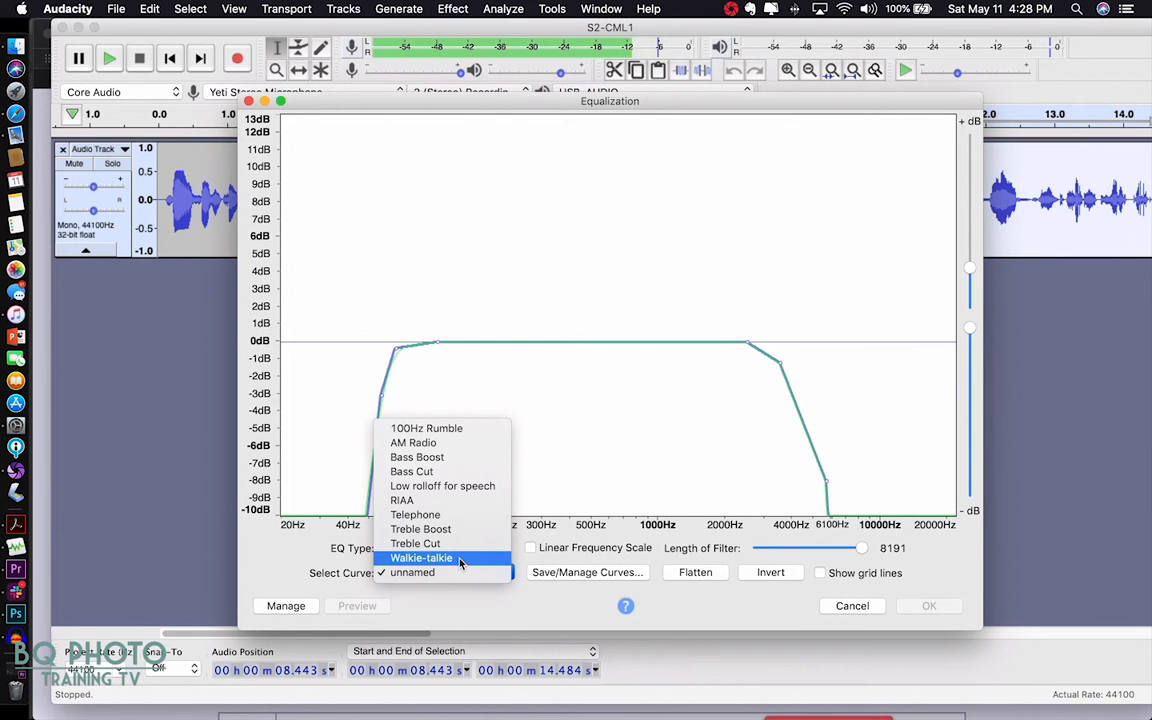
{"action": "left_click", "coordinate": [455, 444]}
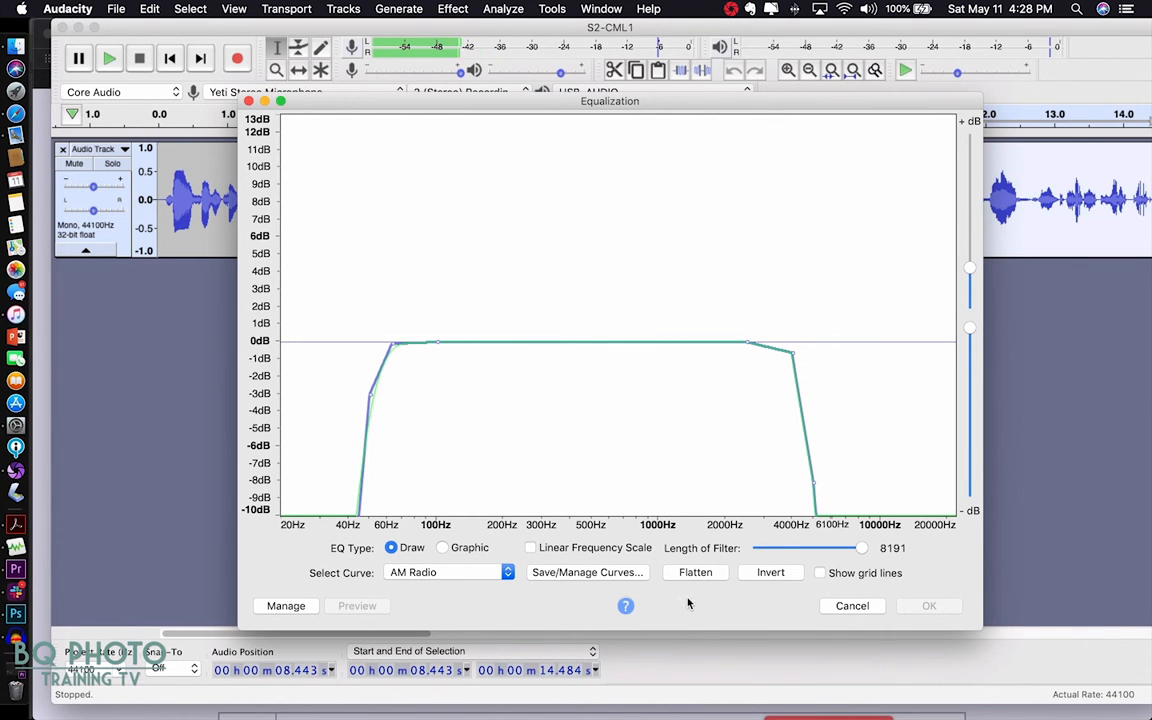
{"action": "left_click", "coordinate": [414, 573]}
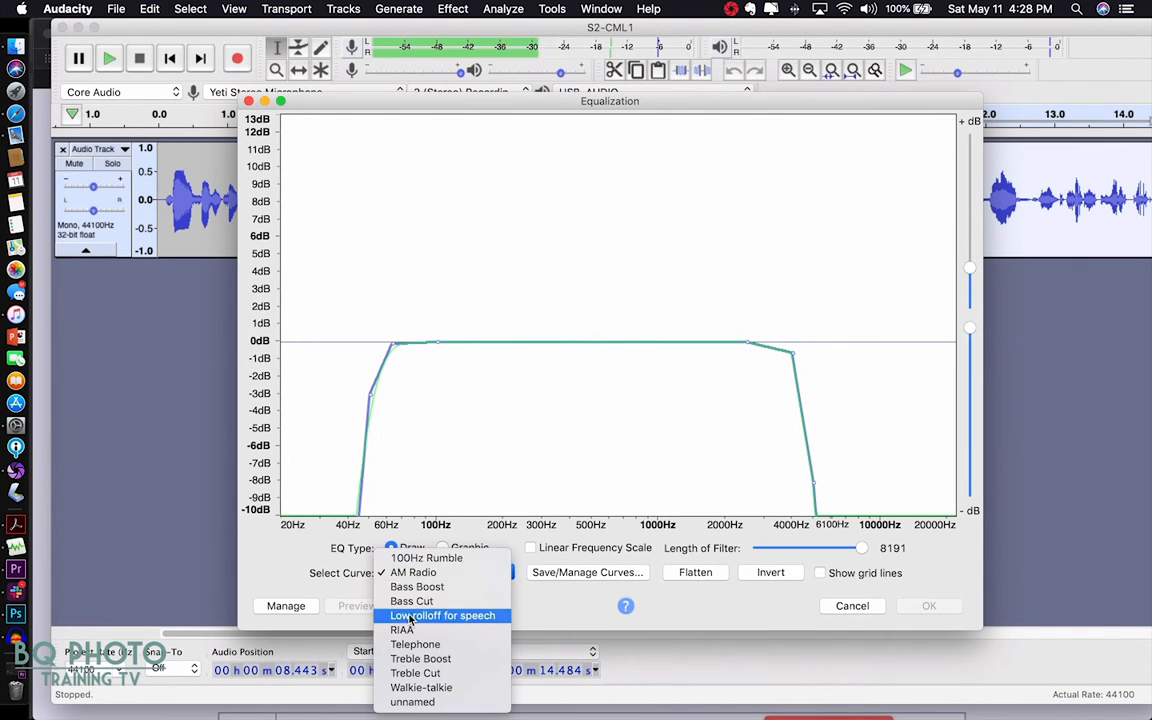
{"action": "left_click", "coordinate": [415, 687]}
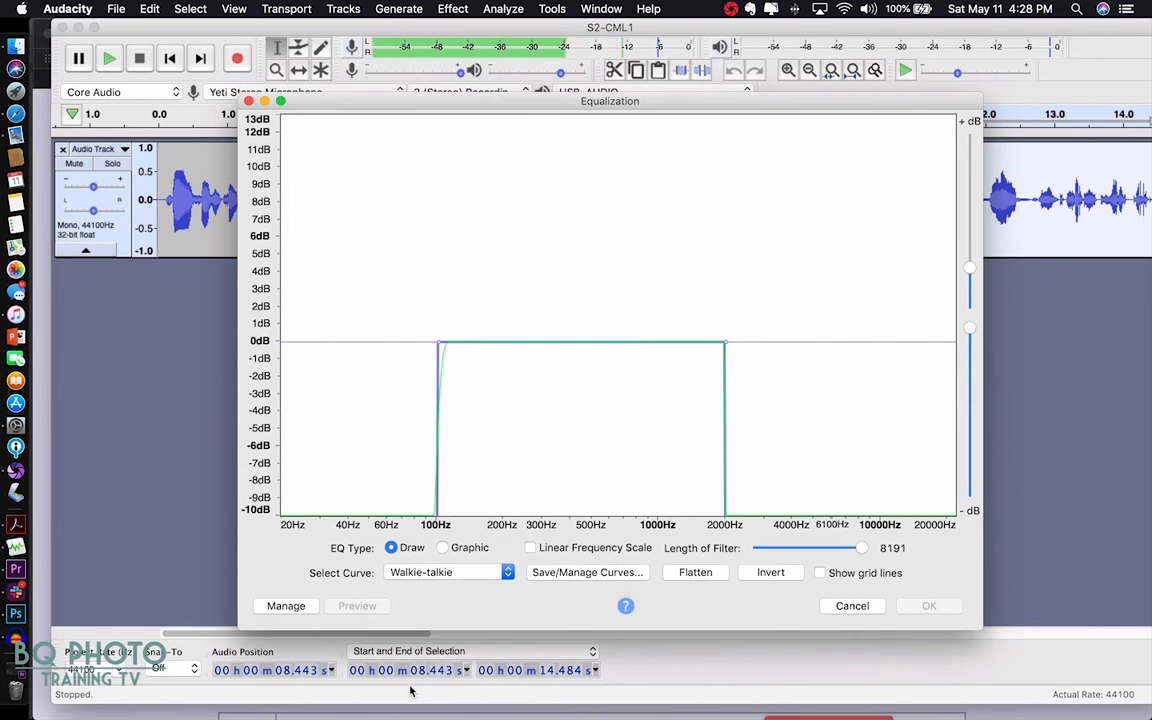
{"action": "left_click", "coordinate": [852, 606]}
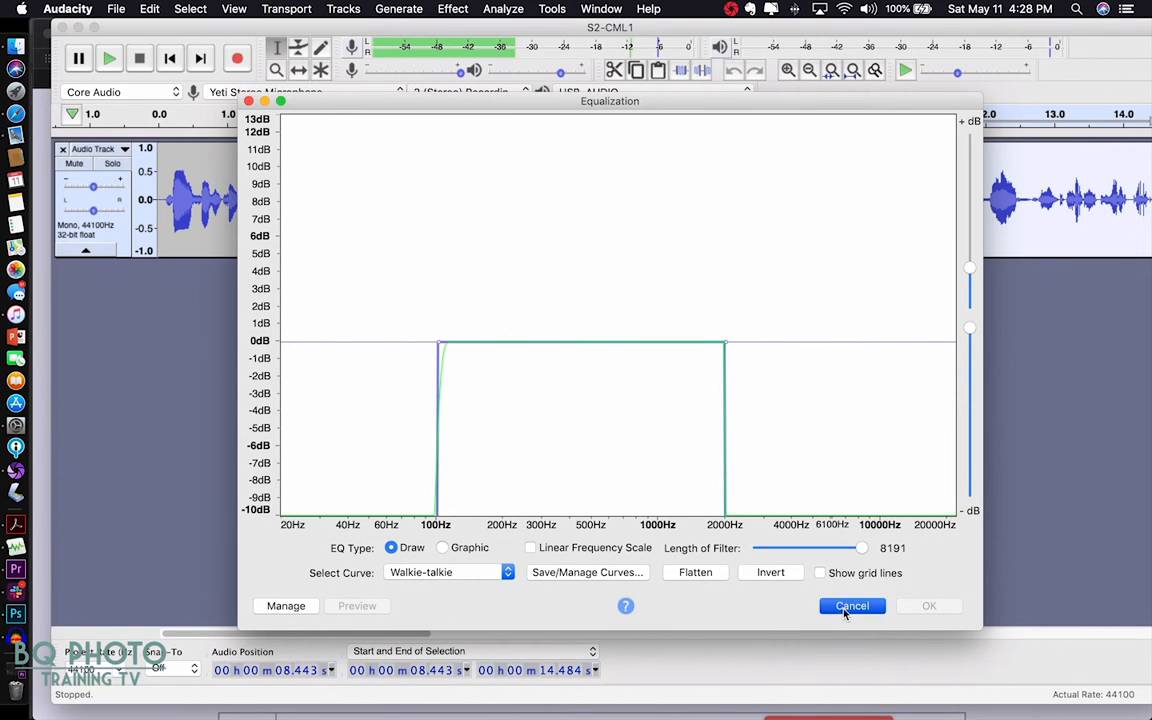
Play the selected second clip to hear how it sounds.
{"action": "scroll", "coordinate": [805, 438], "scroll_direction": "right", "scroll_amount": 5}
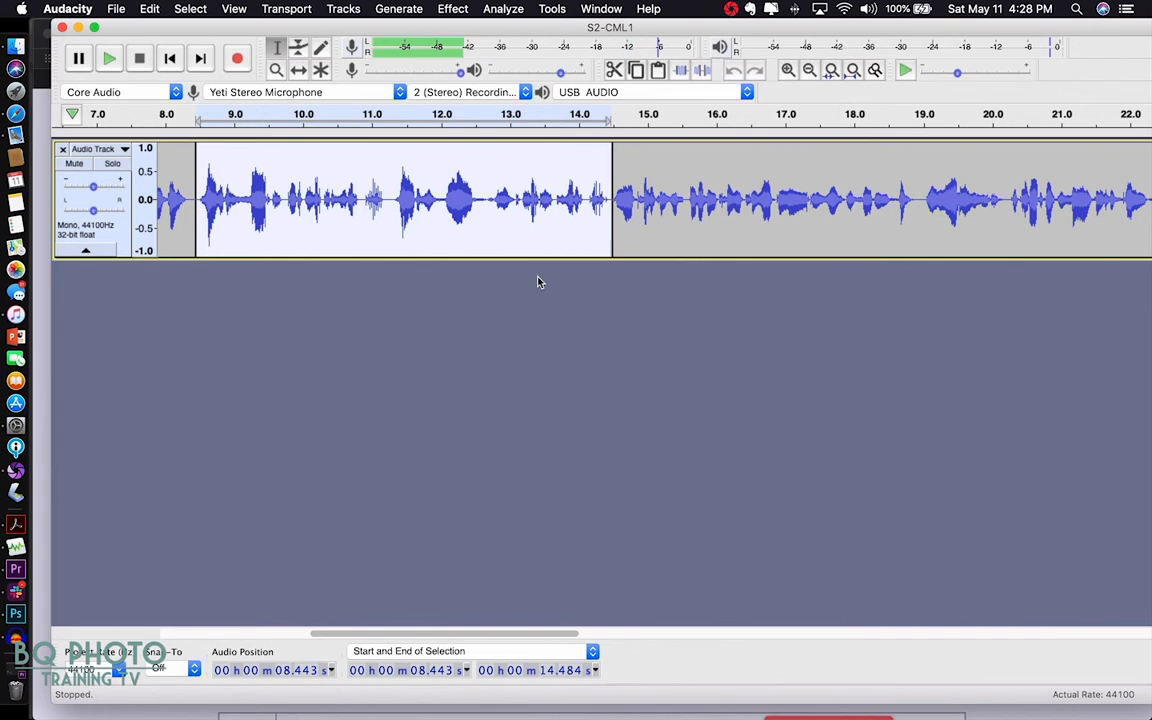
{"action": "key", "text": "space"}
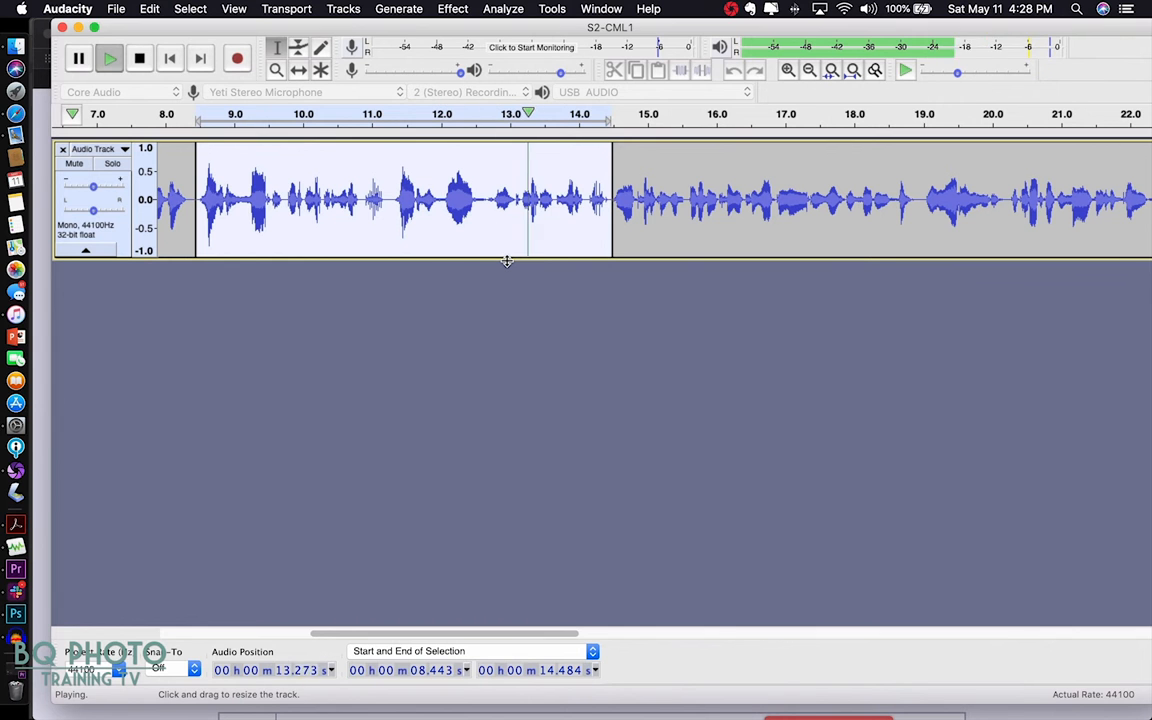
{"action": "key", "text": "space"}
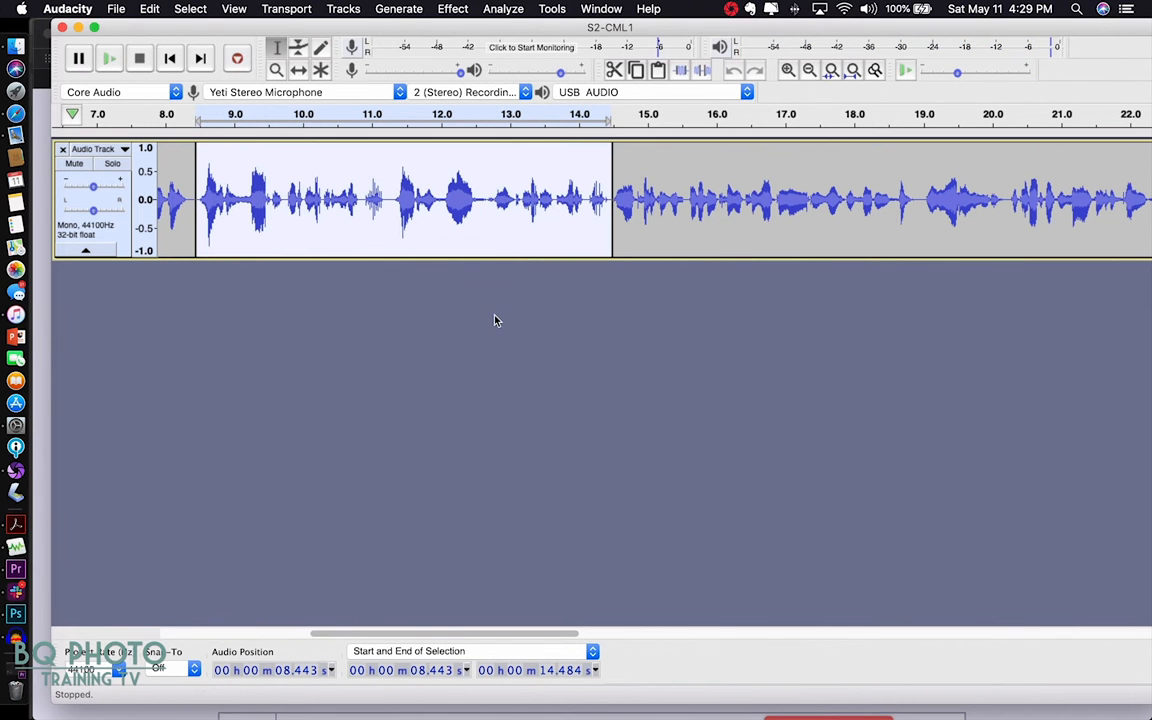
Deselect the audio track and play the recording from the start of the second clip.
{"action": "scroll", "coordinate": [512, 251], "scroll_direction": "right", "scroll_amount": 1}
{"action": "left_click", "coordinate": [456, 328]}
{"action": "scroll", "coordinate": [458, 330], "scroll_direction": "left", "scroll_amount": 10}
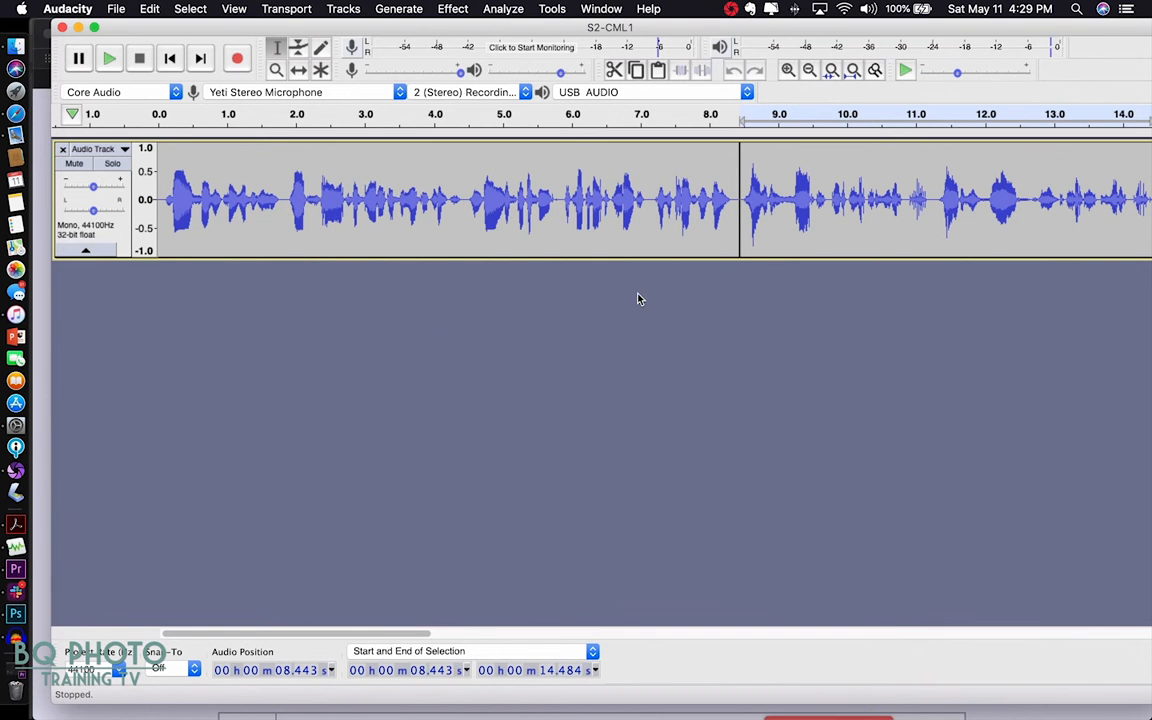
{"action": "scroll", "coordinate": [643, 197], "scroll_direction": "right", "scroll_amount": 5}
{"action": "key", "text": "space"}
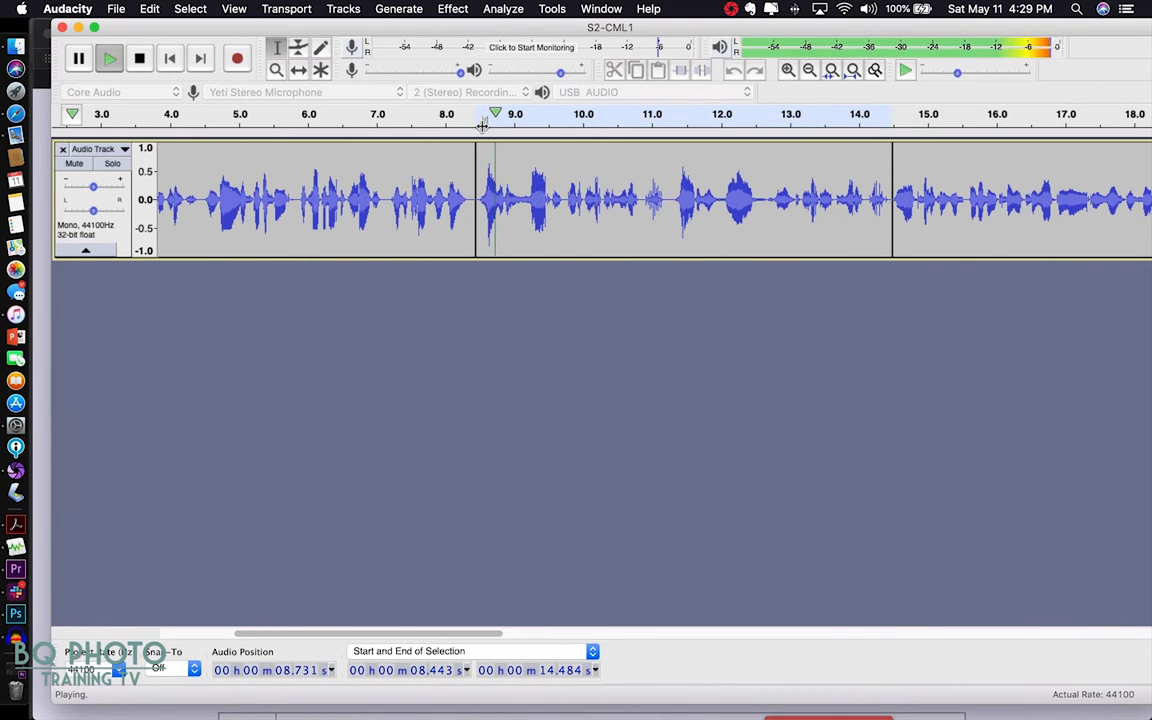
Try panning the voice track to the left during playback, and return its pan to Center after stopping.
{"action": "left_click_drag", "start_coordinate": [93, 210], "coordinate": [79, 211]}
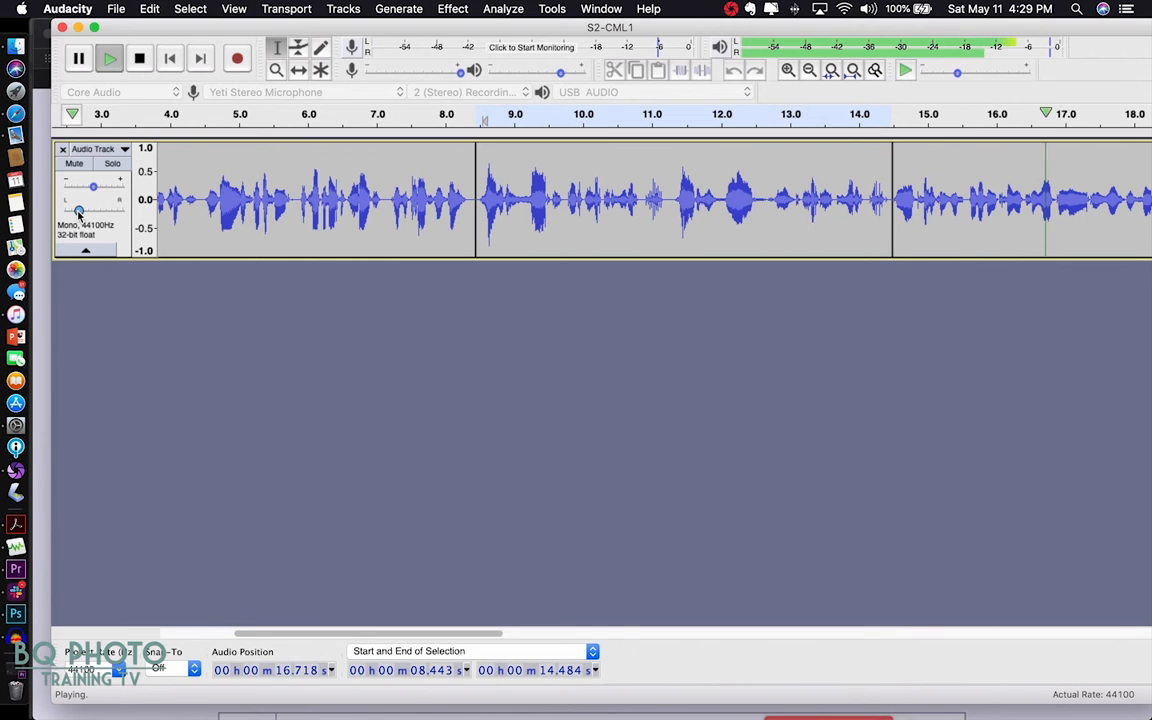
{"action": "key", "text": "space"}
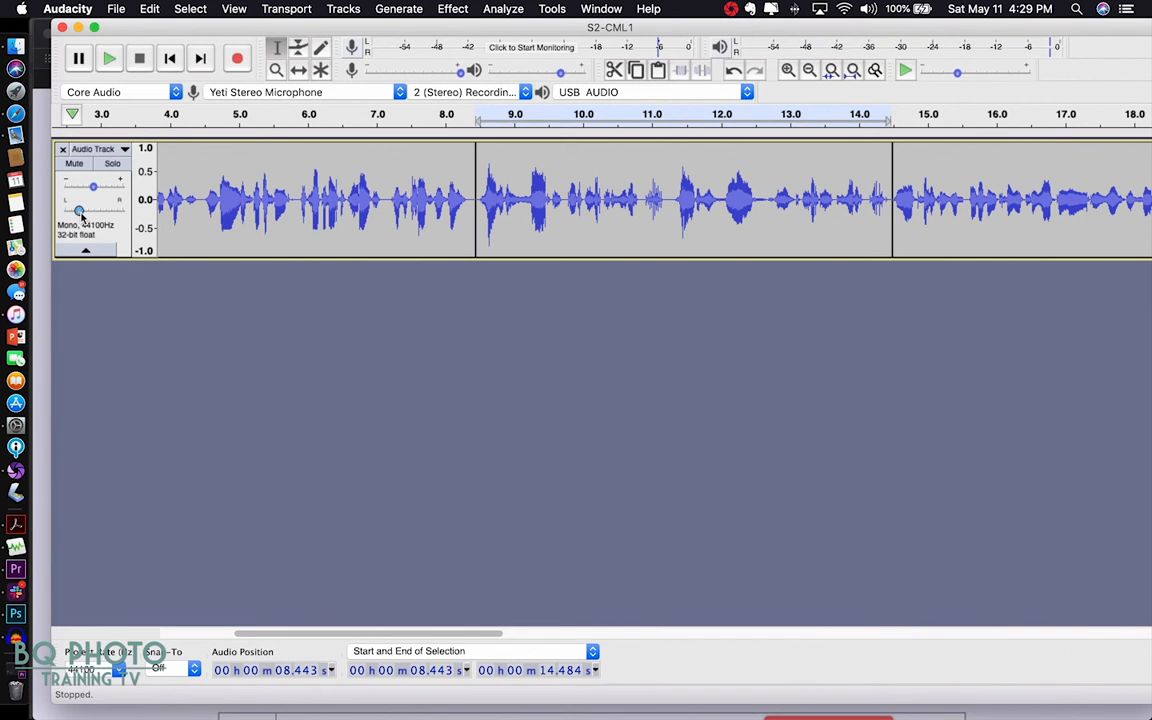
{"action": "left_click_drag", "start_coordinate": [82, 215], "coordinate": [90, 215]}
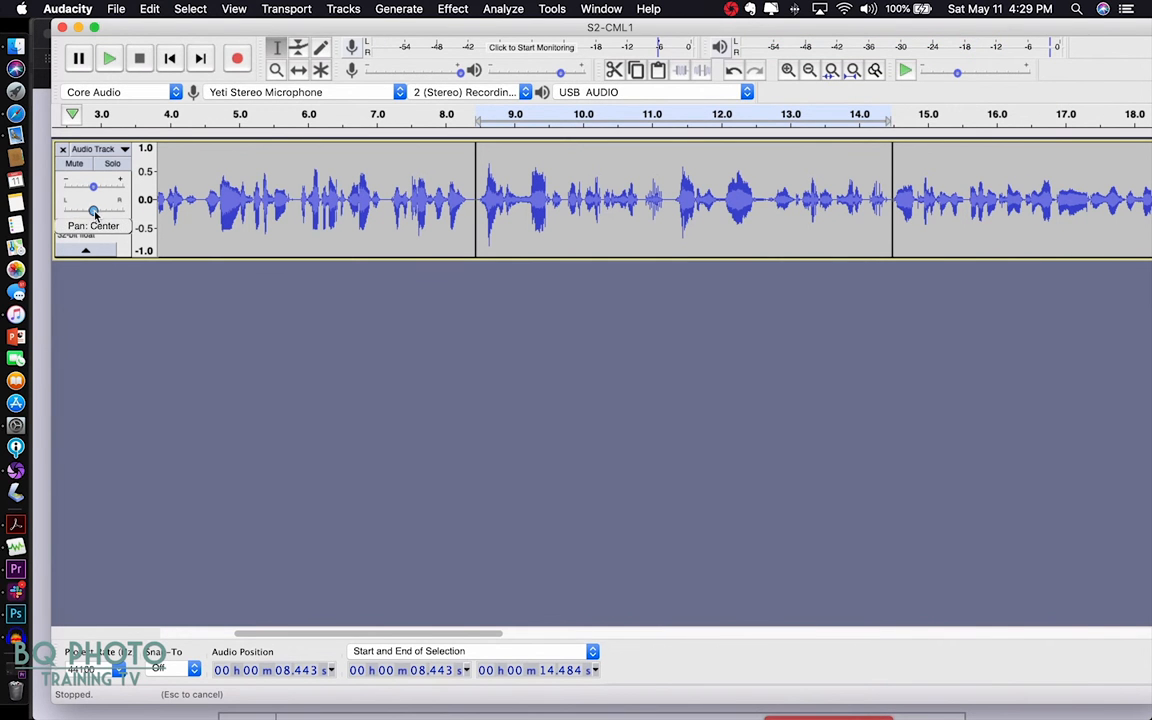
{"action": "scroll", "coordinate": [403, 232], "scroll_direction": "right", "scroll_amount": 10}
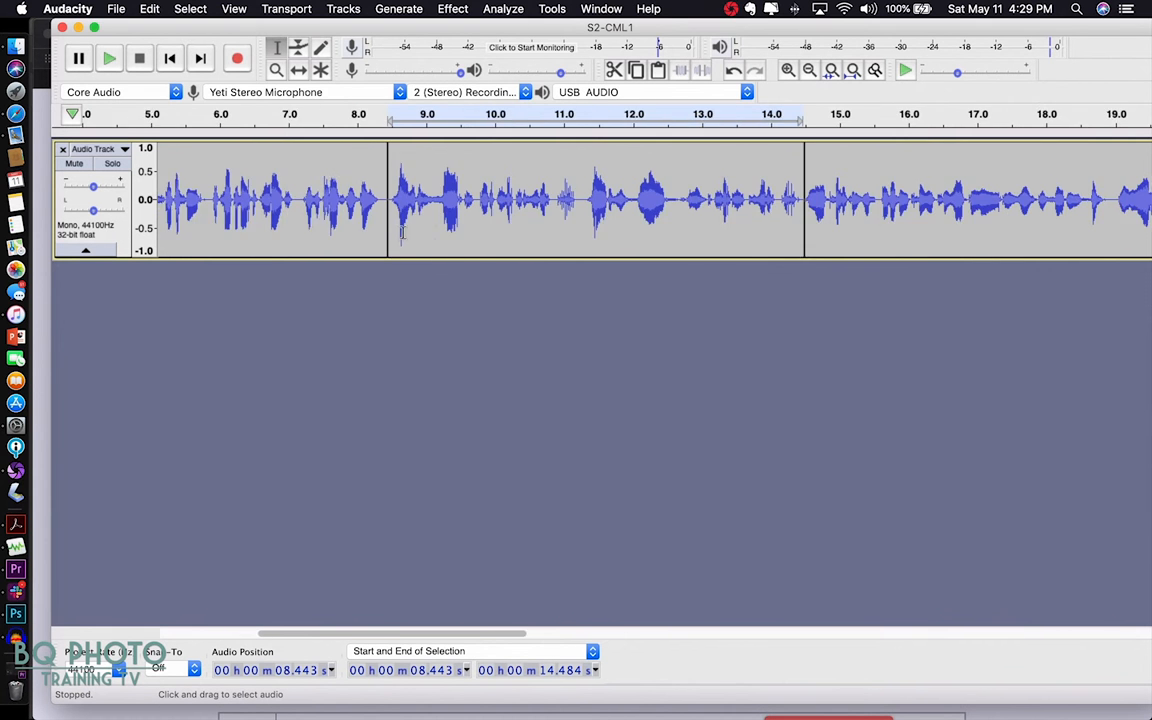
{"action": "scroll", "coordinate": [398, 230], "scroll_direction": "left", "scroll_amount": 12}
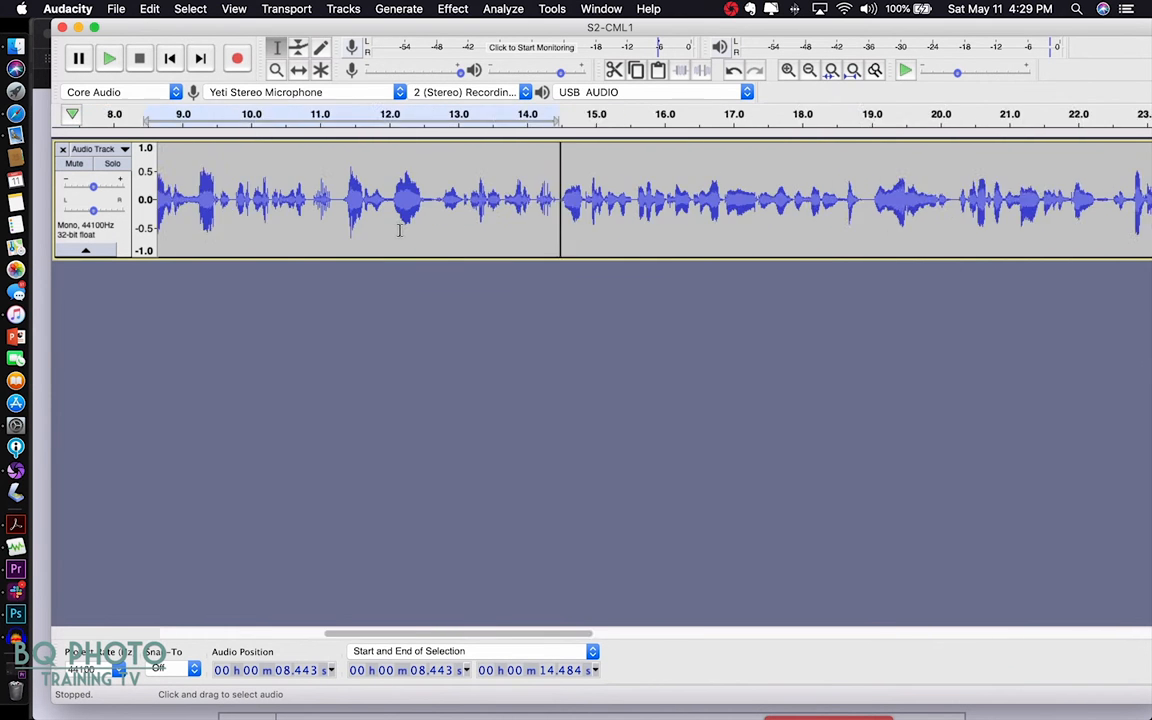
Switch to Finder and close all of its open windows except the 03 - Music folder.
{"action": "left_click", "coordinate": [22, 46]}
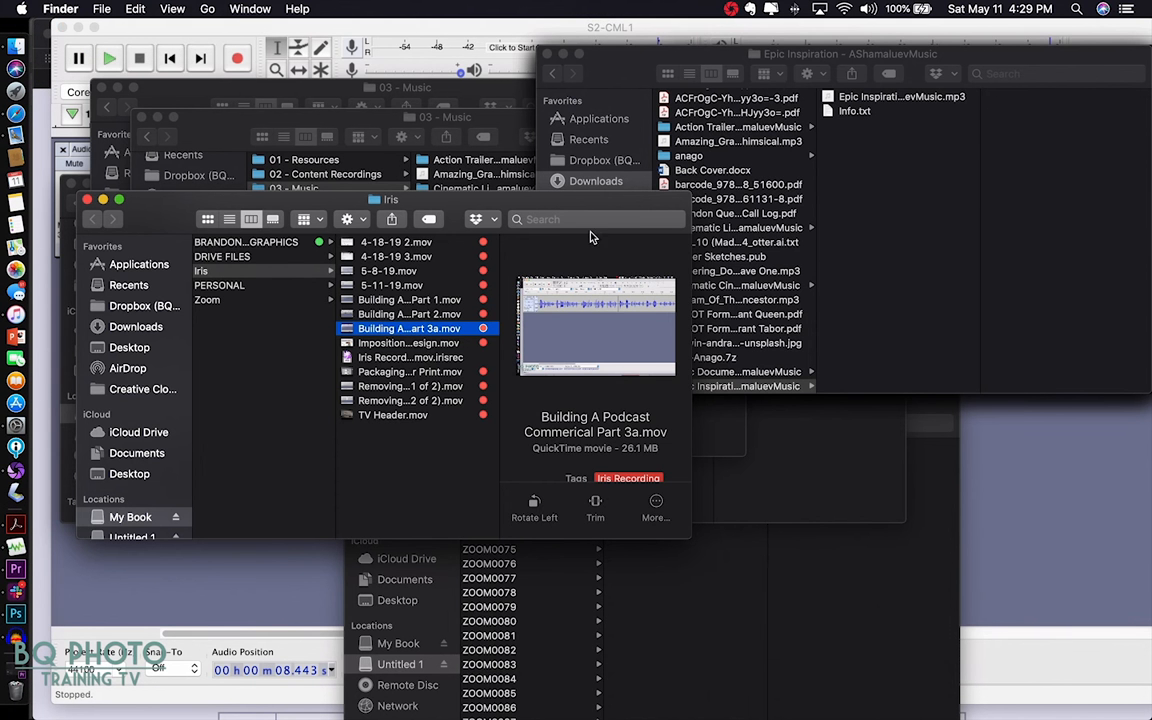
{"action": "left_click", "coordinate": [87, 200]}
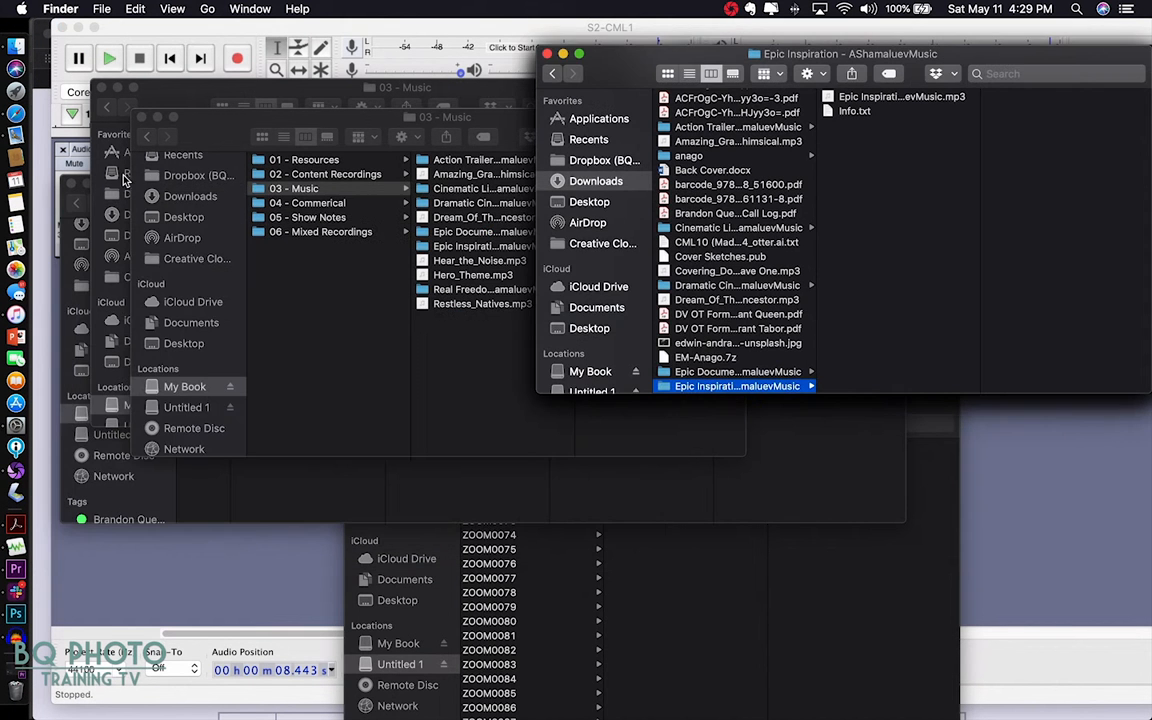
{"action": "key", "text": "Up"}
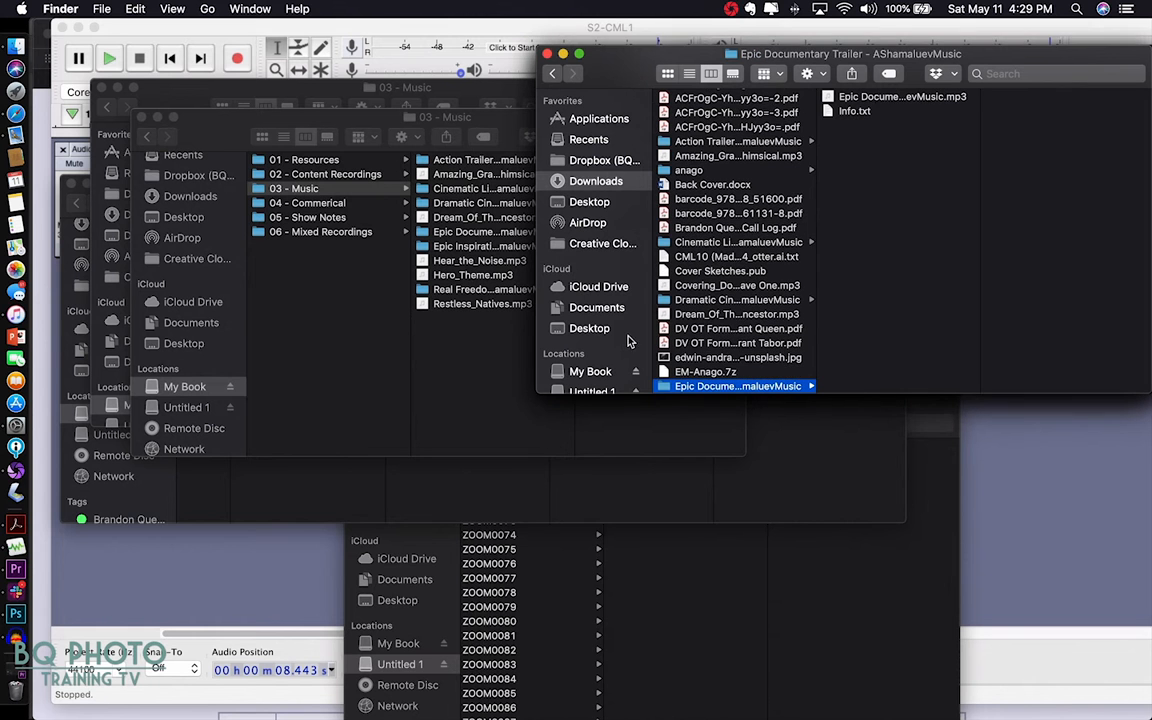
{"action": "left_click", "coordinate": [546, 55]}
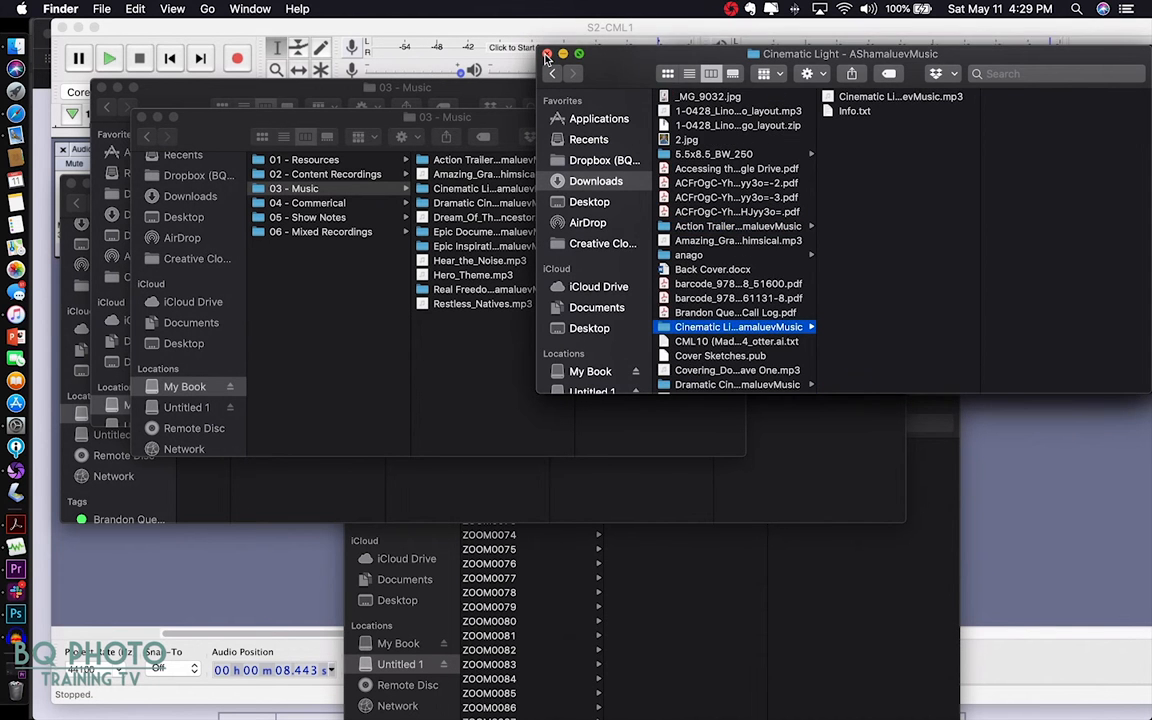
{"action": "left_click", "coordinate": [546, 55]}
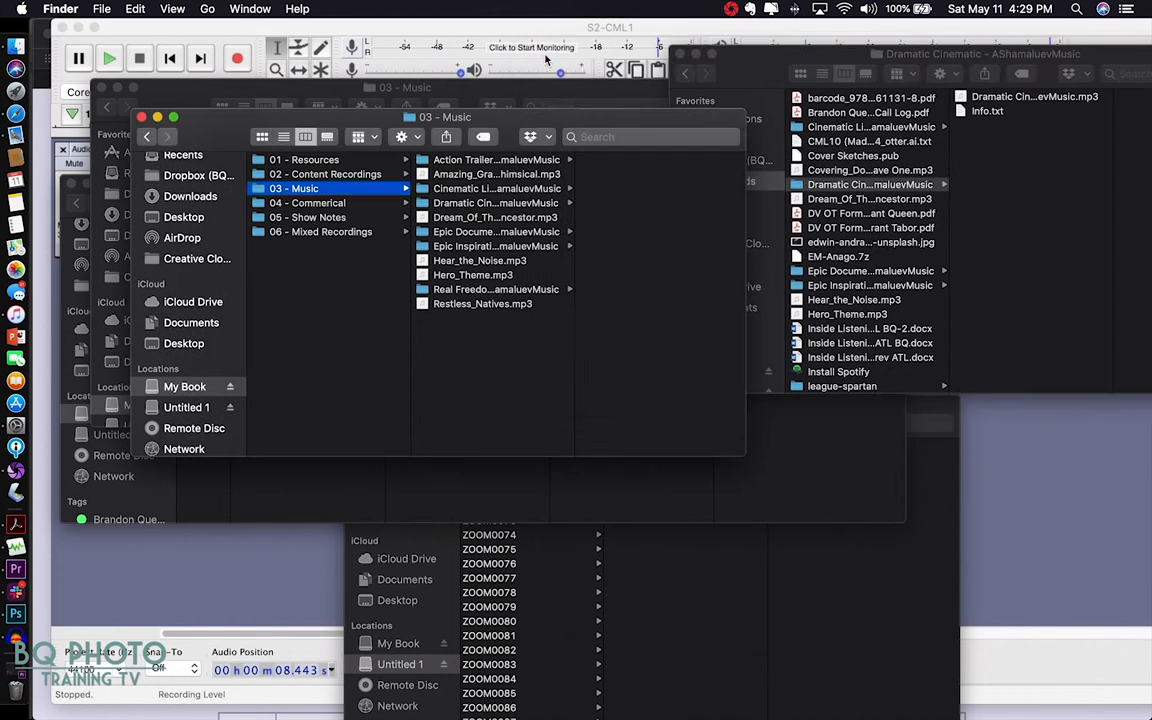
{"action": "left_click", "coordinate": [680, 54]}
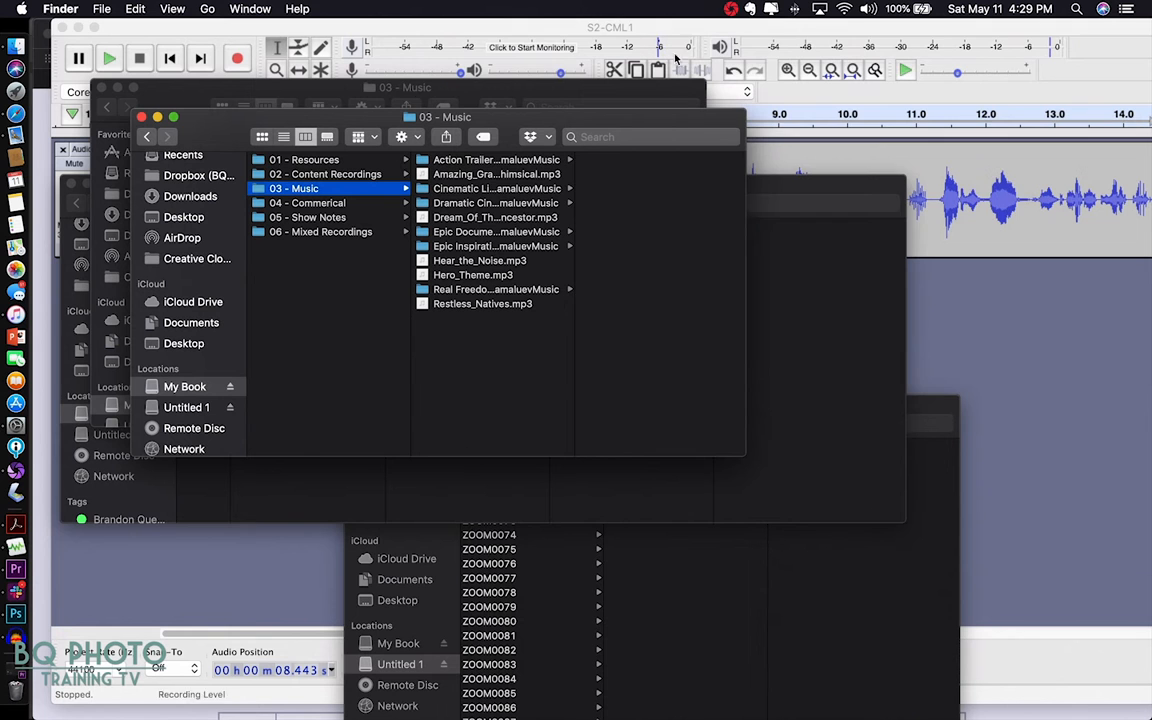
{"action": "left_click", "coordinate": [101, 88]}
{"action": "left_click", "coordinate": [70, 184]}
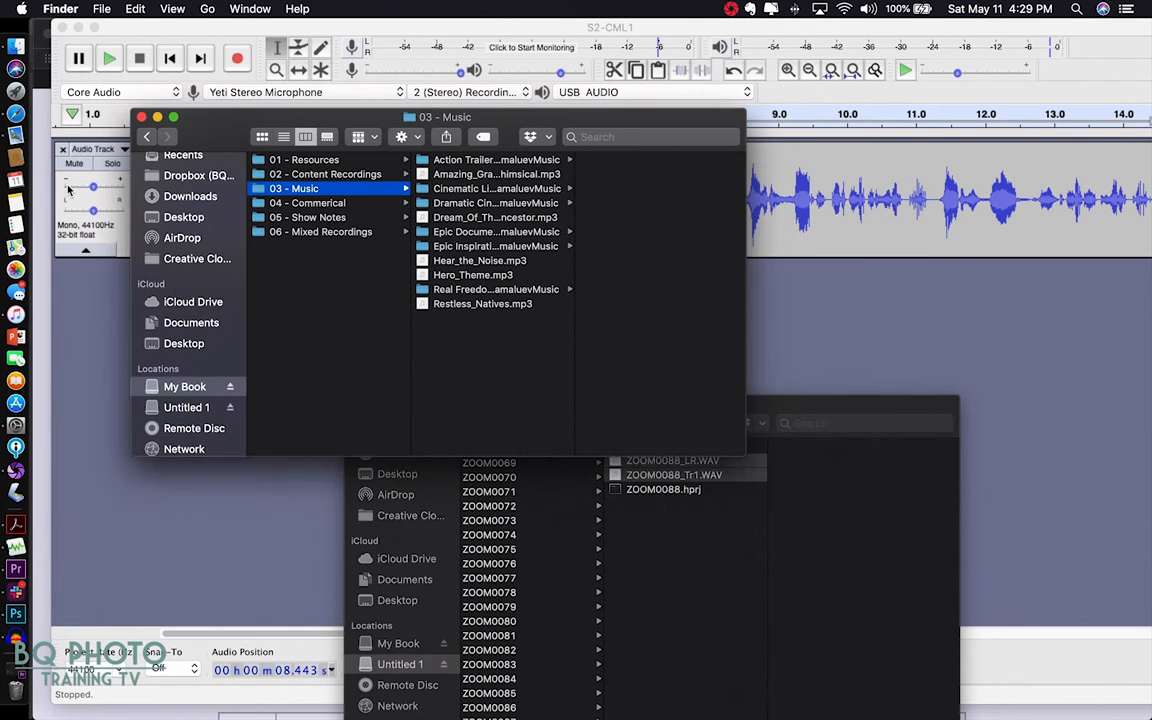
{"action": "left_click", "coordinate": [362, 458]}
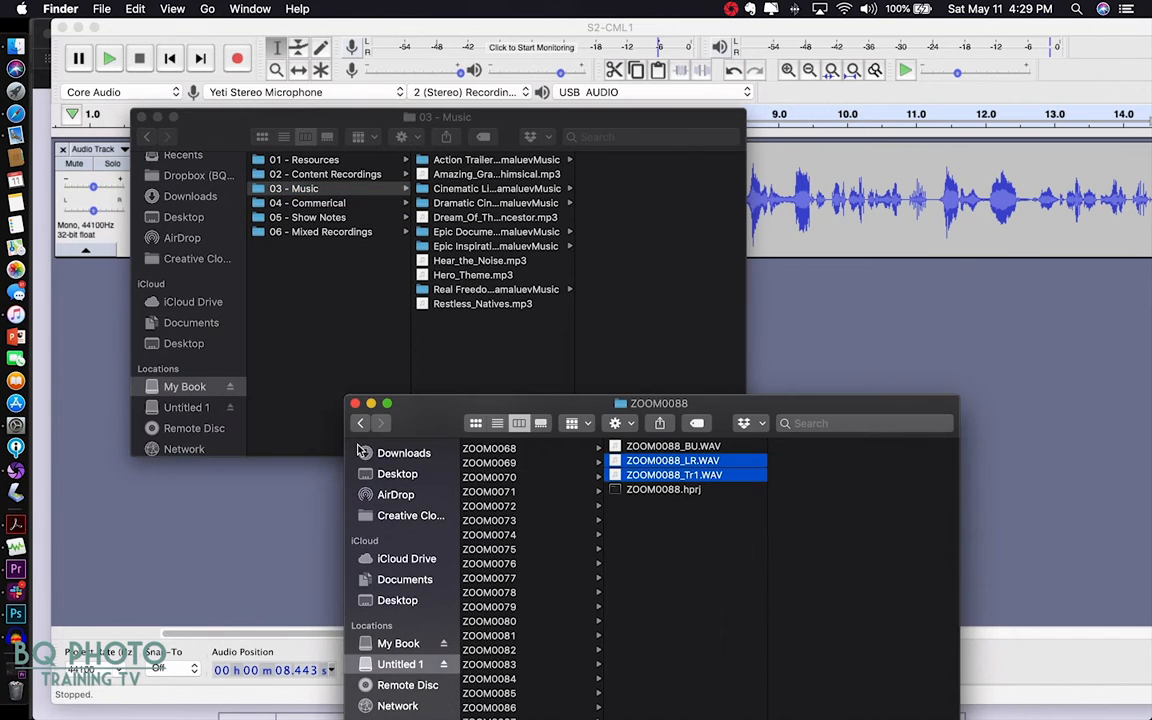
{"action": "left_click", "coordinate": [356, 404]}
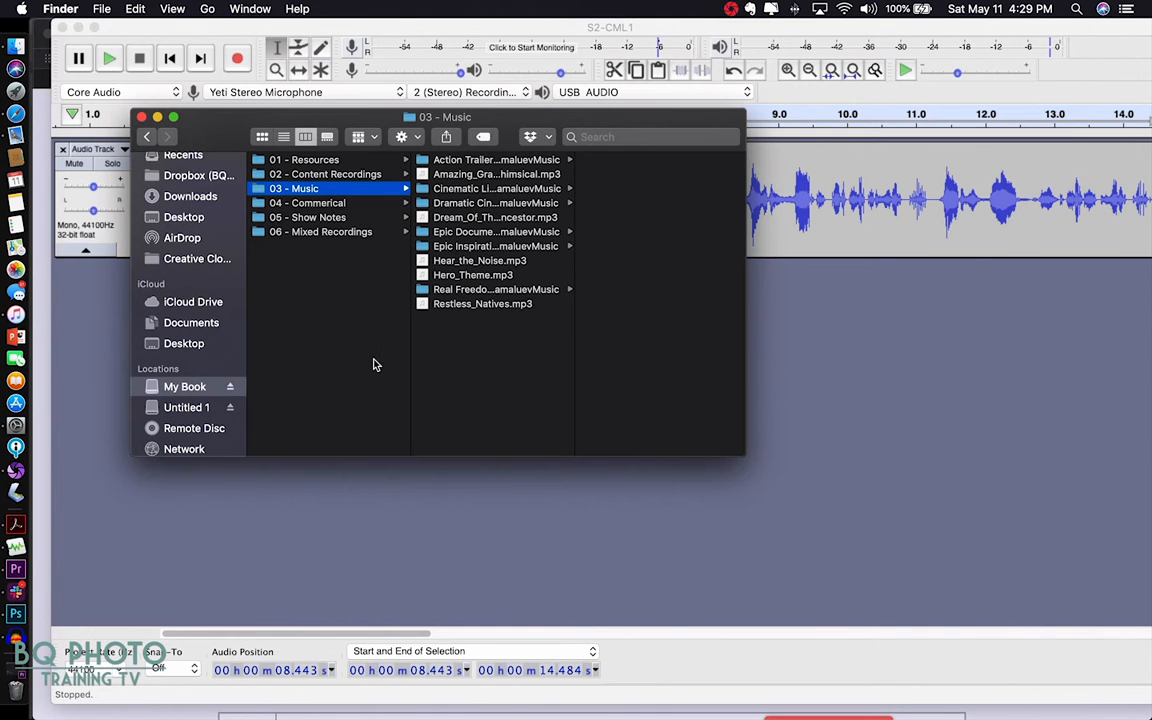
Open the Epic Inspiration - AShamaluevMusic folder and add its MP3 file to the Audacity project below the voice track.
{"action": "left_click", "coordinate": [456, 247]}
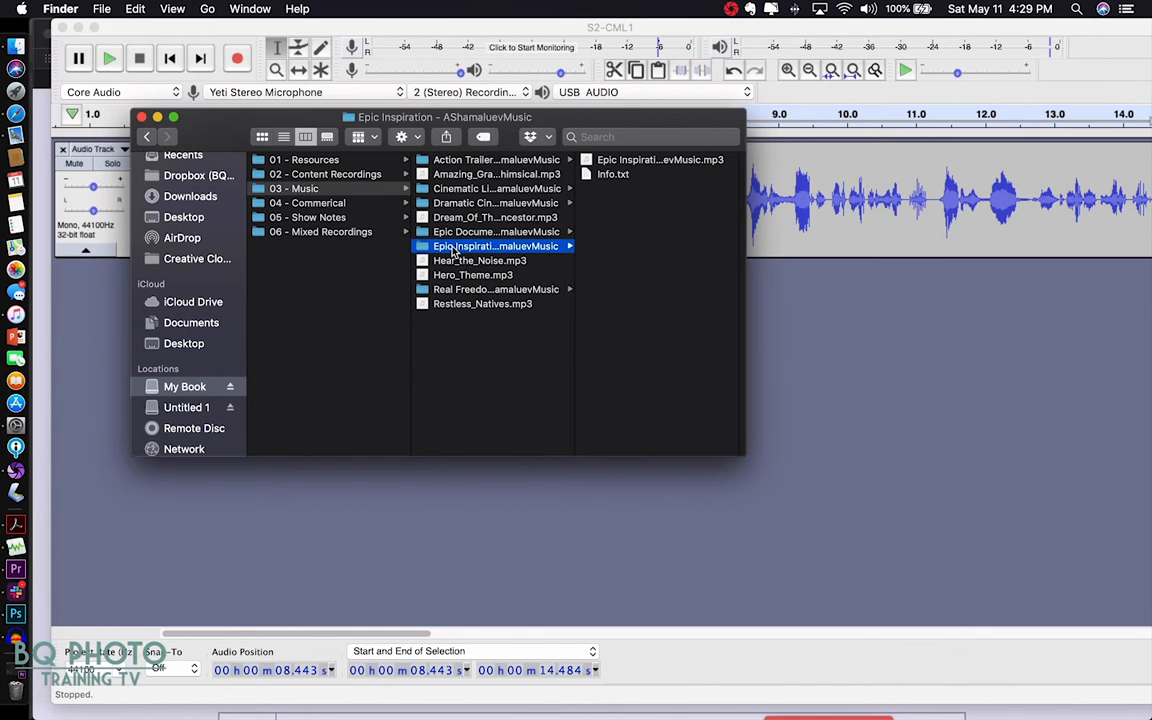
{"action": "left_click_drag", "start_coordinate": [685, 167], "coordinate": [915, 382]}
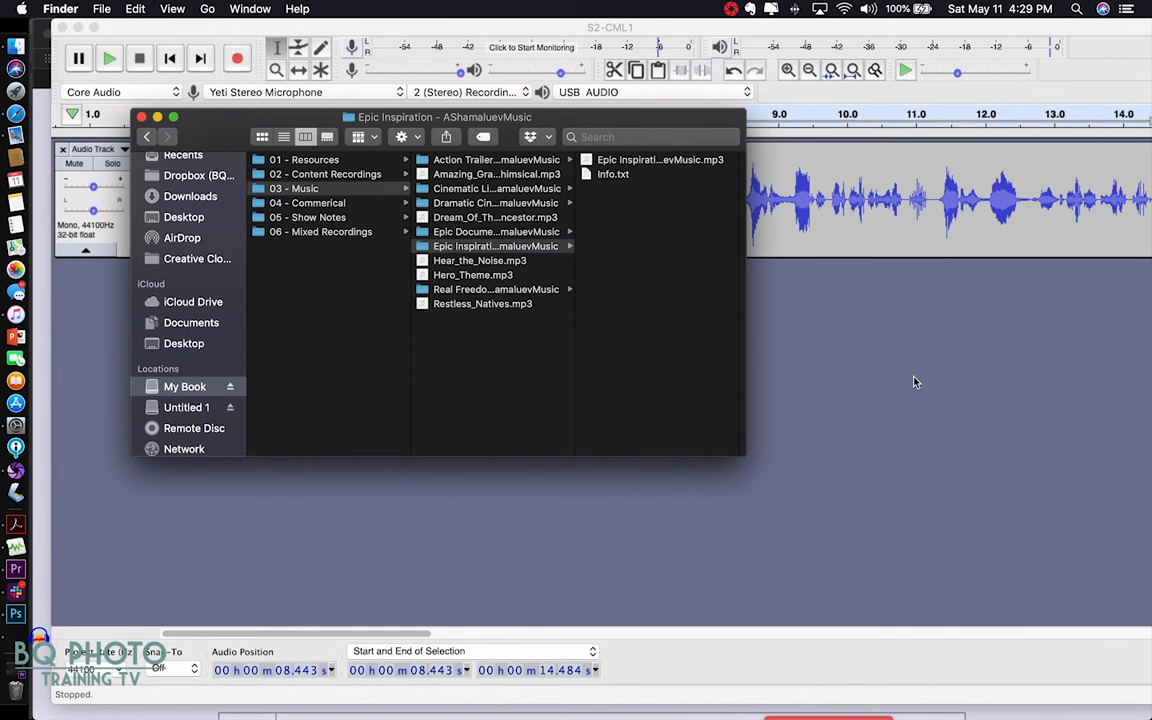
Split the stereo Epic Inspiration track to mono, remove its lower channel track, and clear the track selection.
{"action": "left_click", "coordinate": [890, 426]}
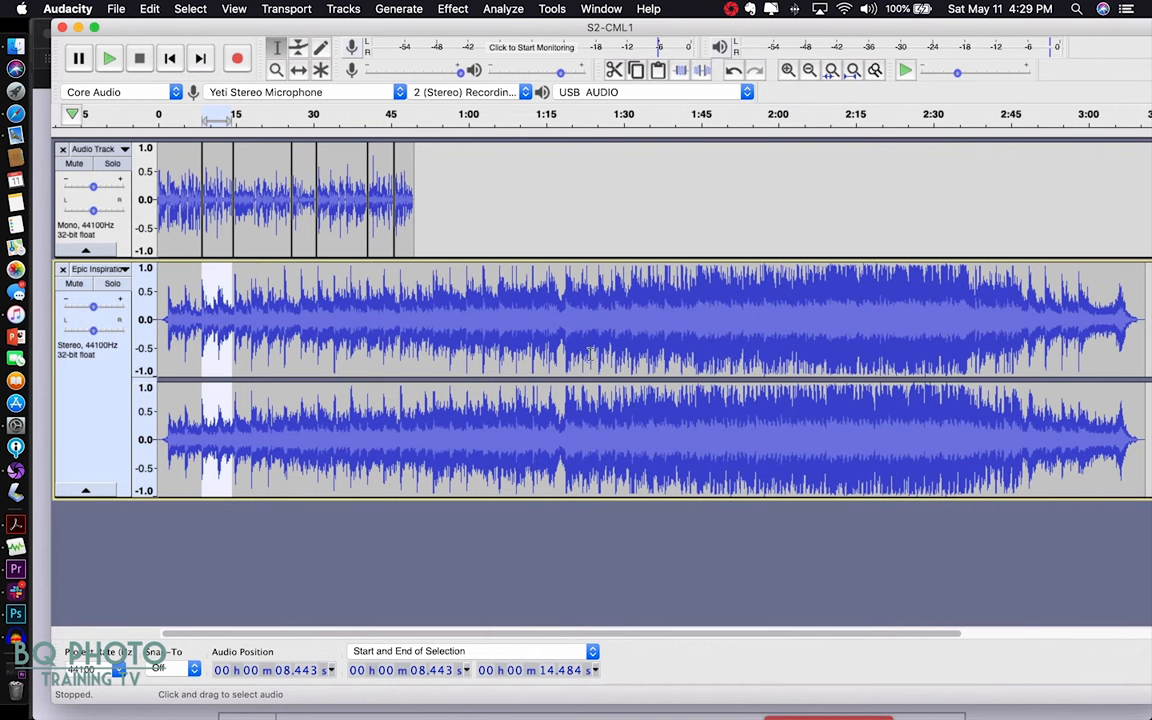
{"action": "left_click", "coordinate": [100, 269]}
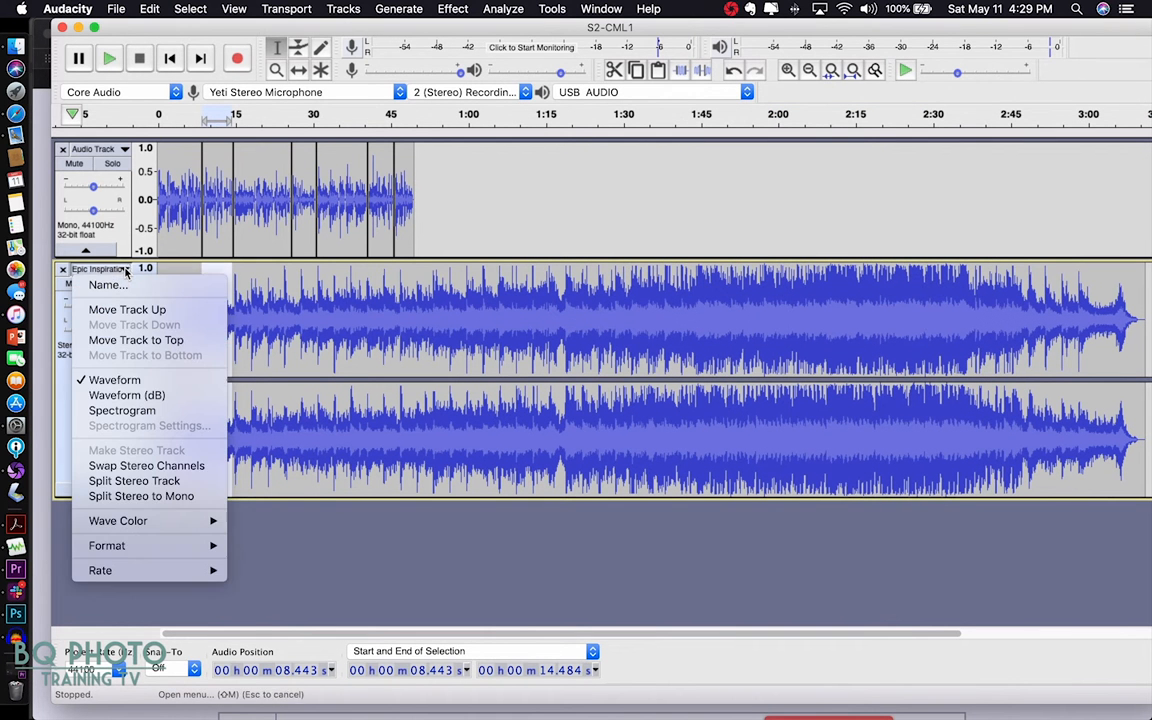
{"action": "left_click", "coordinate": [138, 496]}
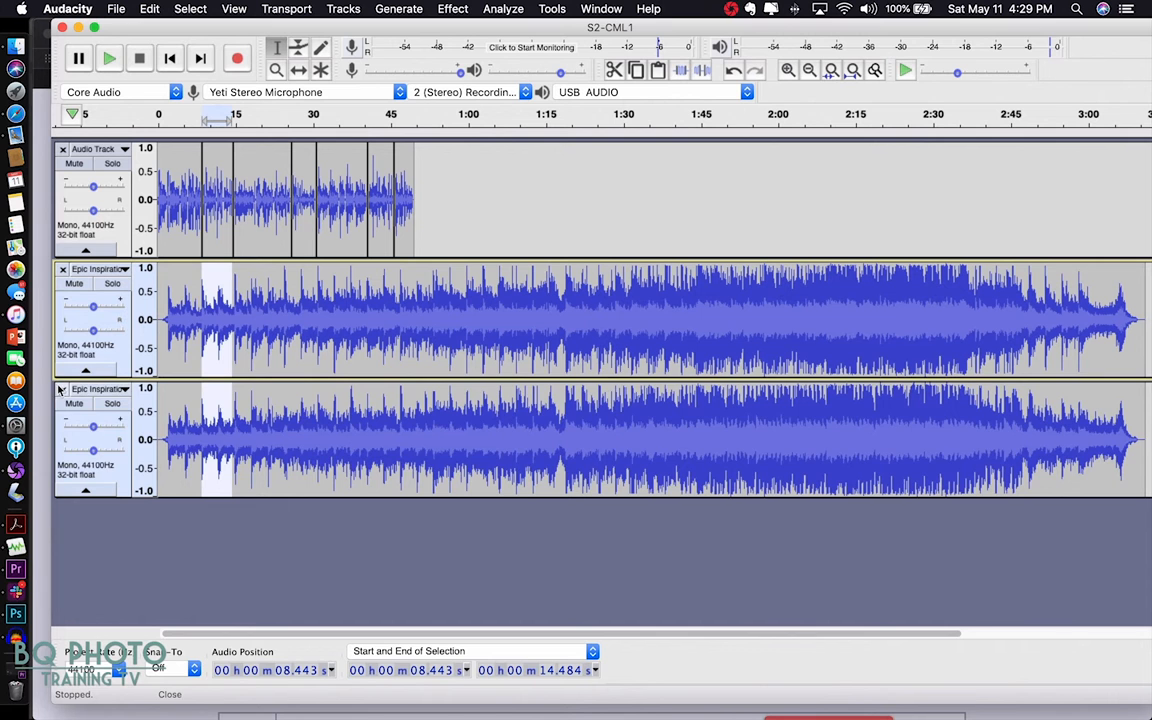
{"action": "left_click", "coordinate": [61, 389]}
{"action": "left_click", "coordinate": [272, 470]}
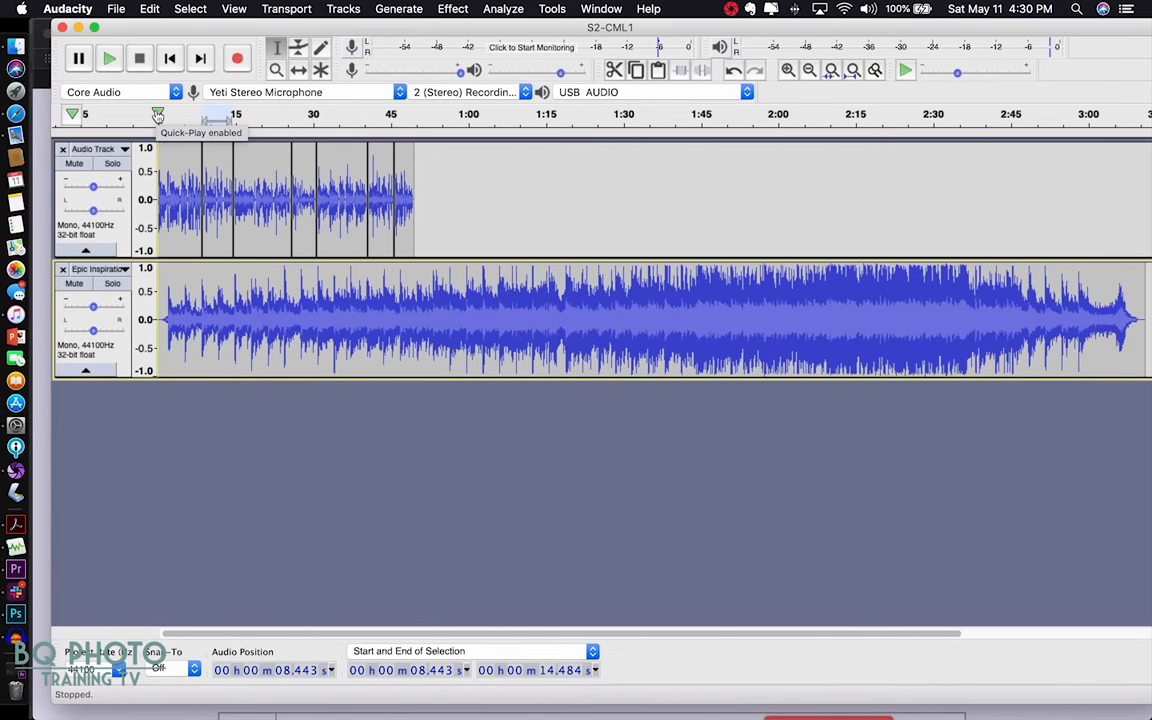
Play the voice and music together from the start, and play the music from about 1:01.
{"action": "left_click", "coordinate": [157, 114]}
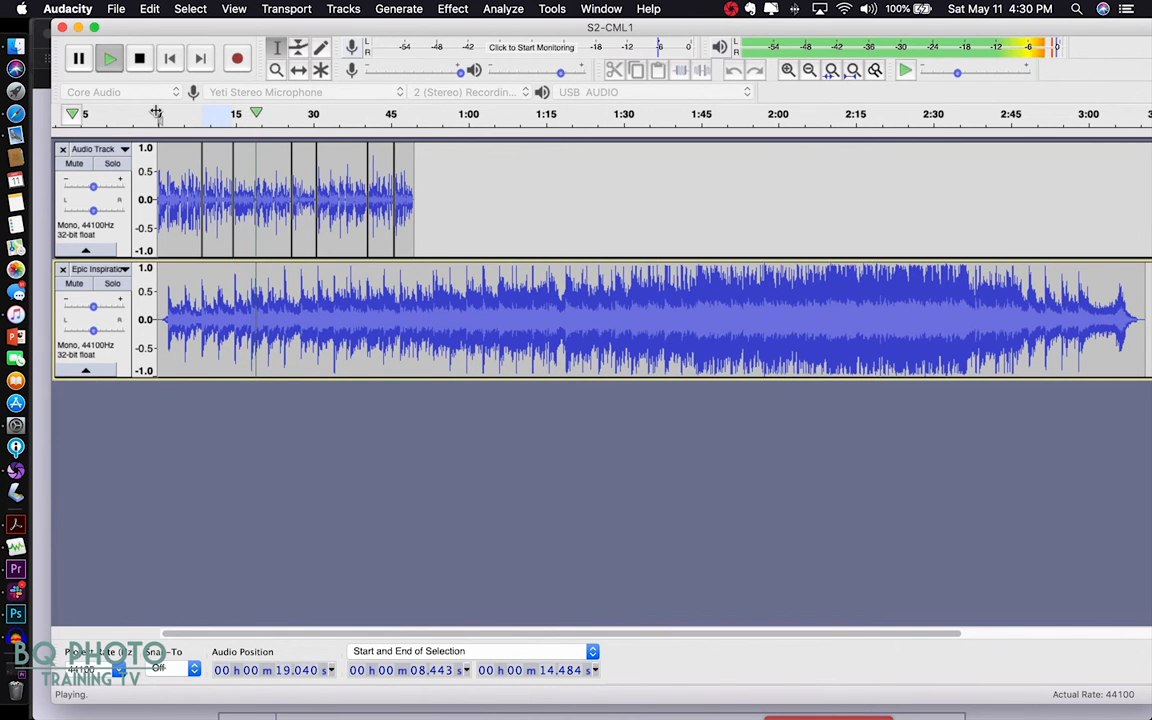
{"action": "key", "text": "space"}
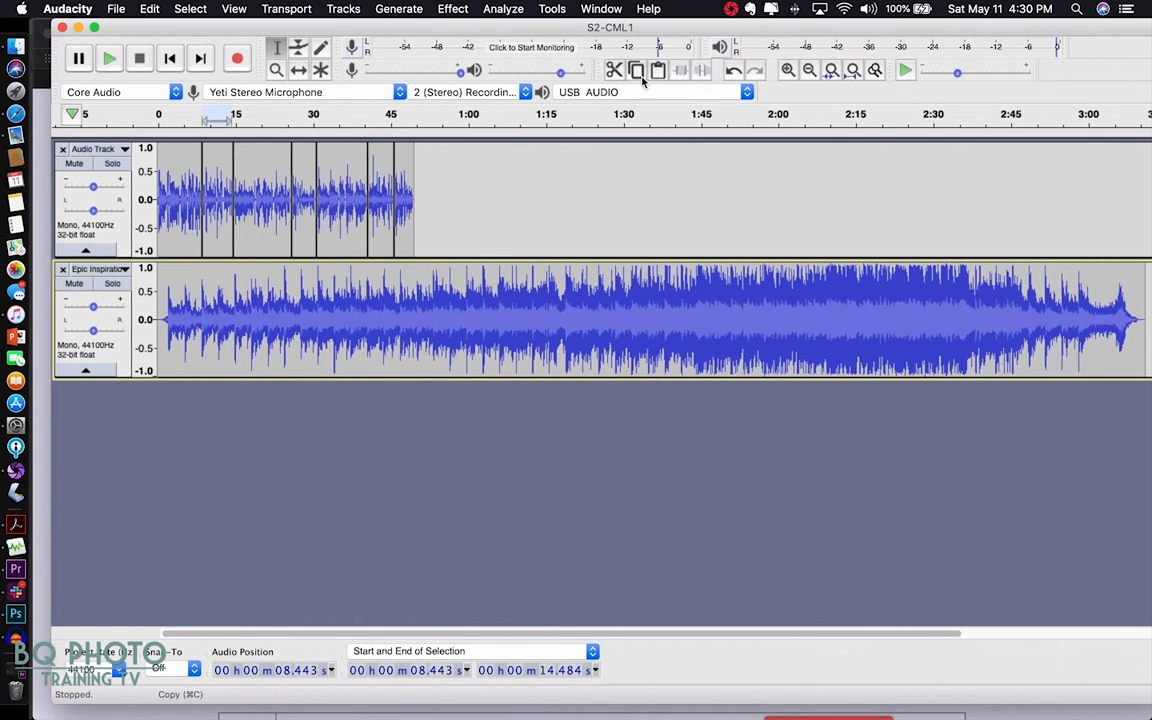
{"action": "left_click", "coordinate": [470, 114]}
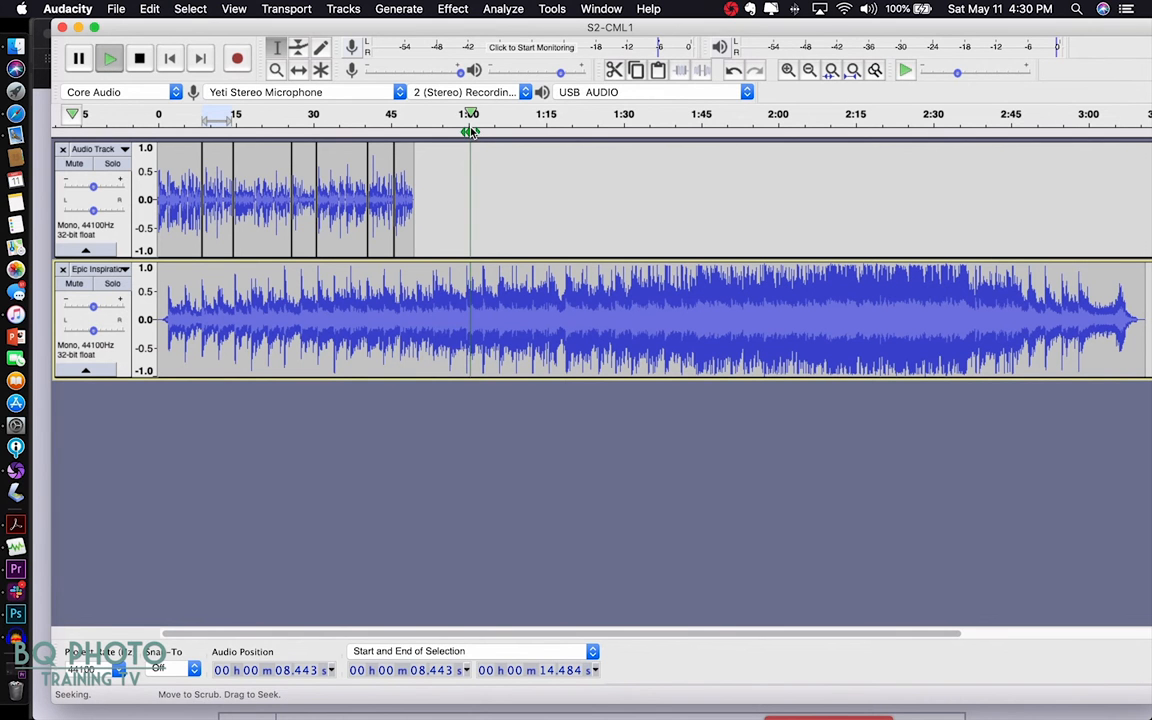
{"action": "left_click", "coordinate": [470, 278]}
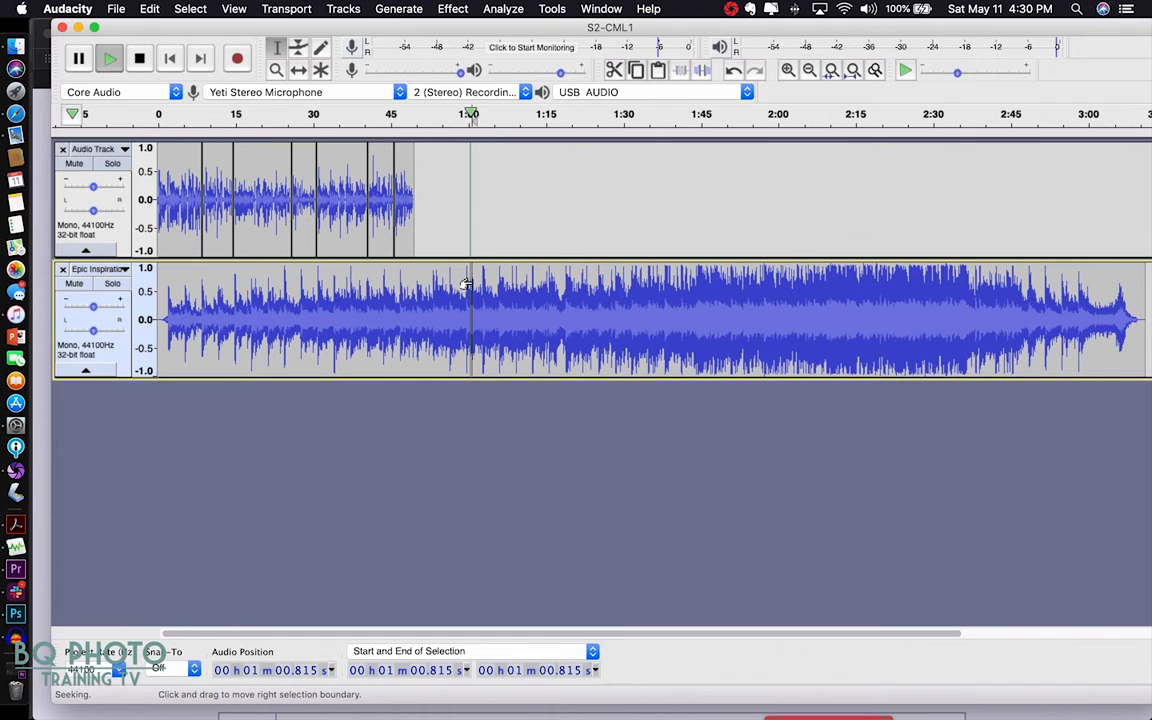
{"action": "left_click", "coordinate": [471, 115]}
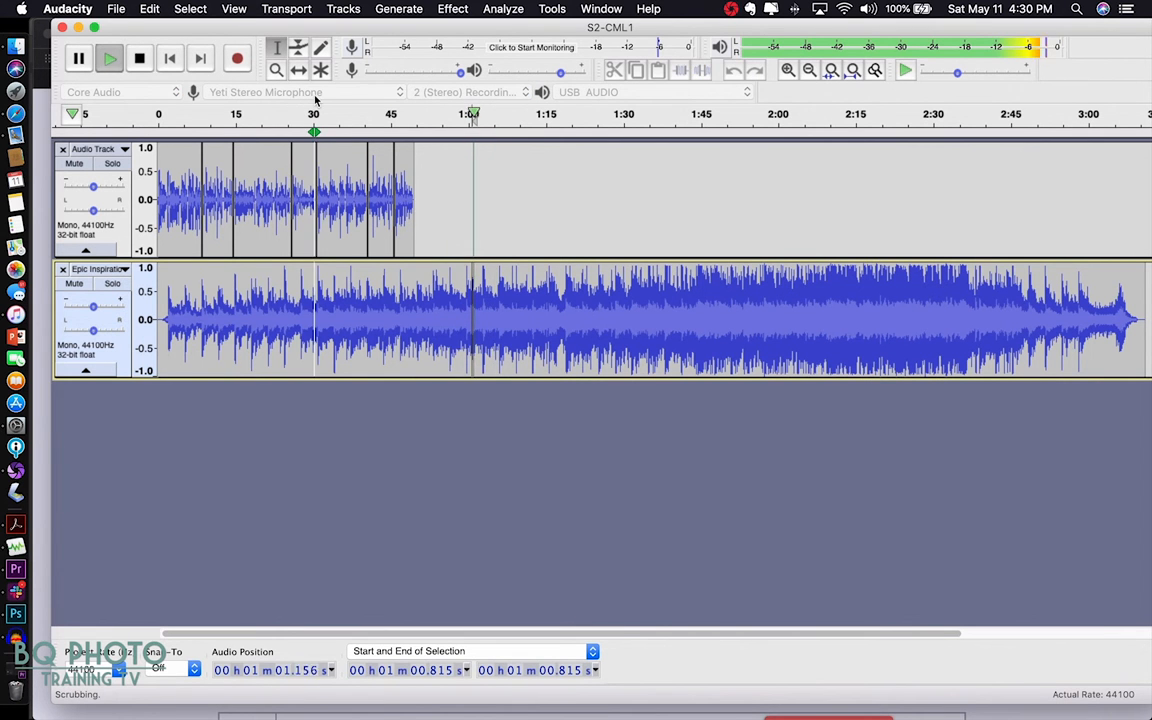
{"action": "key", "text": "space"}
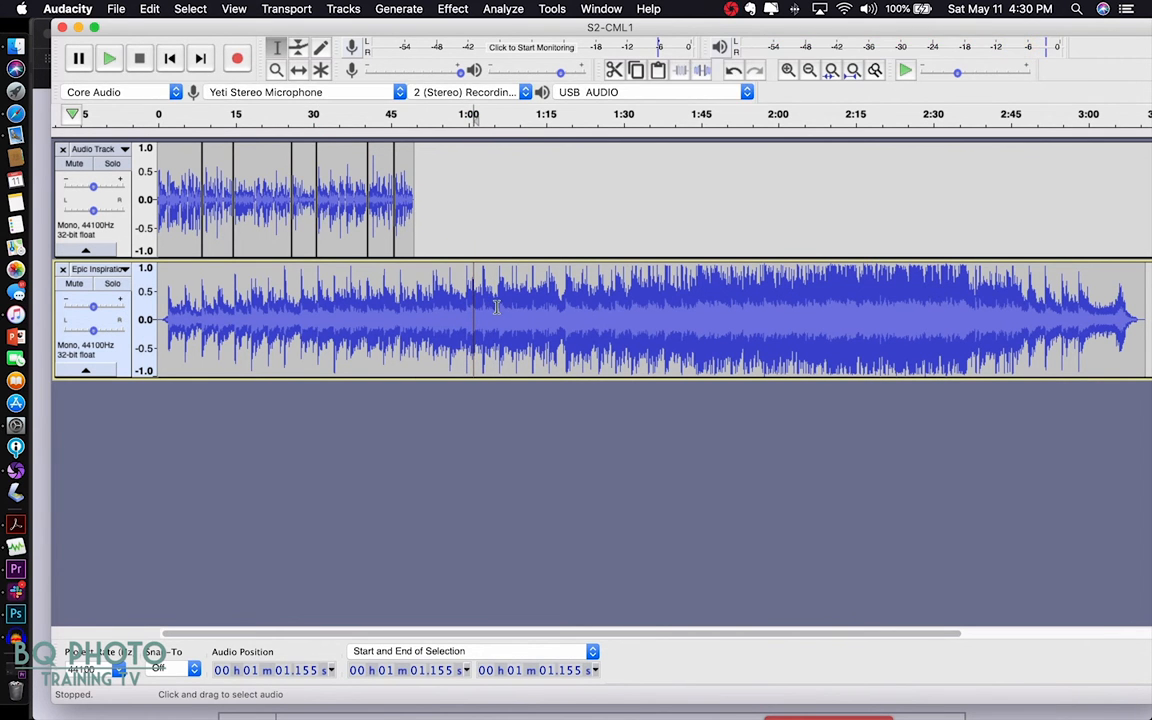
Split the music track at about 1:05.6 and delete the portion after the split.
{"action": "left_click", "coordinate": [497, 307]}
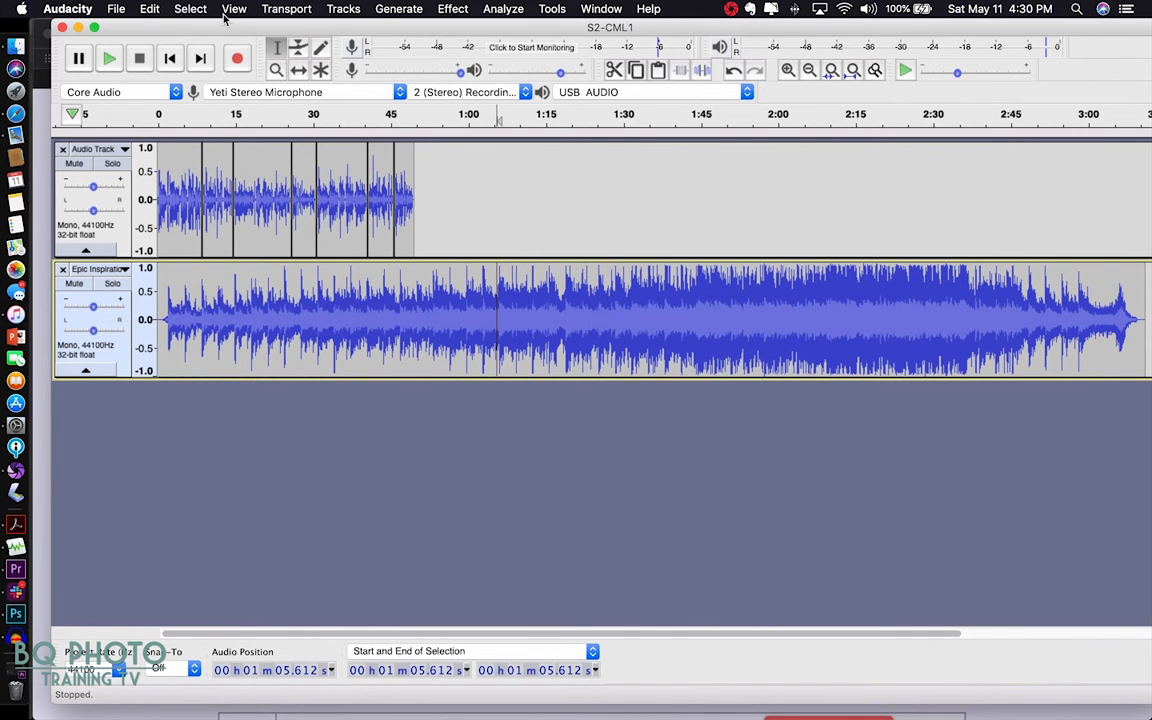
{"action": "left_click", "coordinate": [190, 9]}
{"action": "mouse_move", "coordinate": [255, 104]}
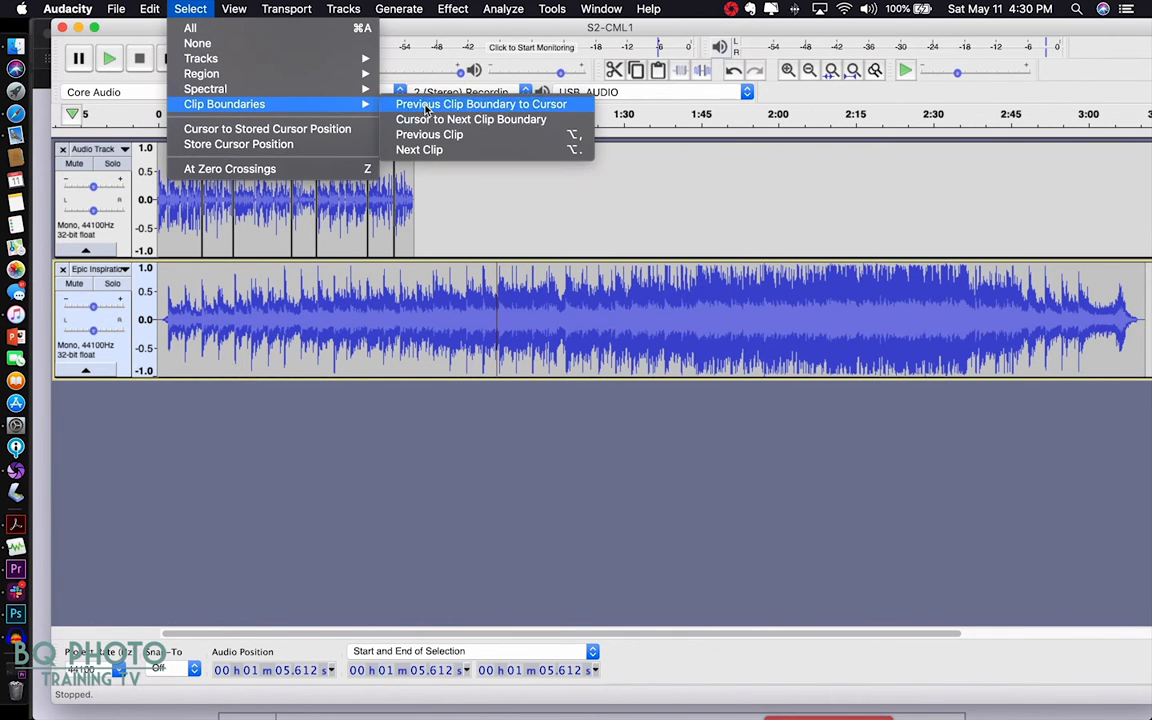
{"action": "mouse_move", "coordinate": [280, 178]}
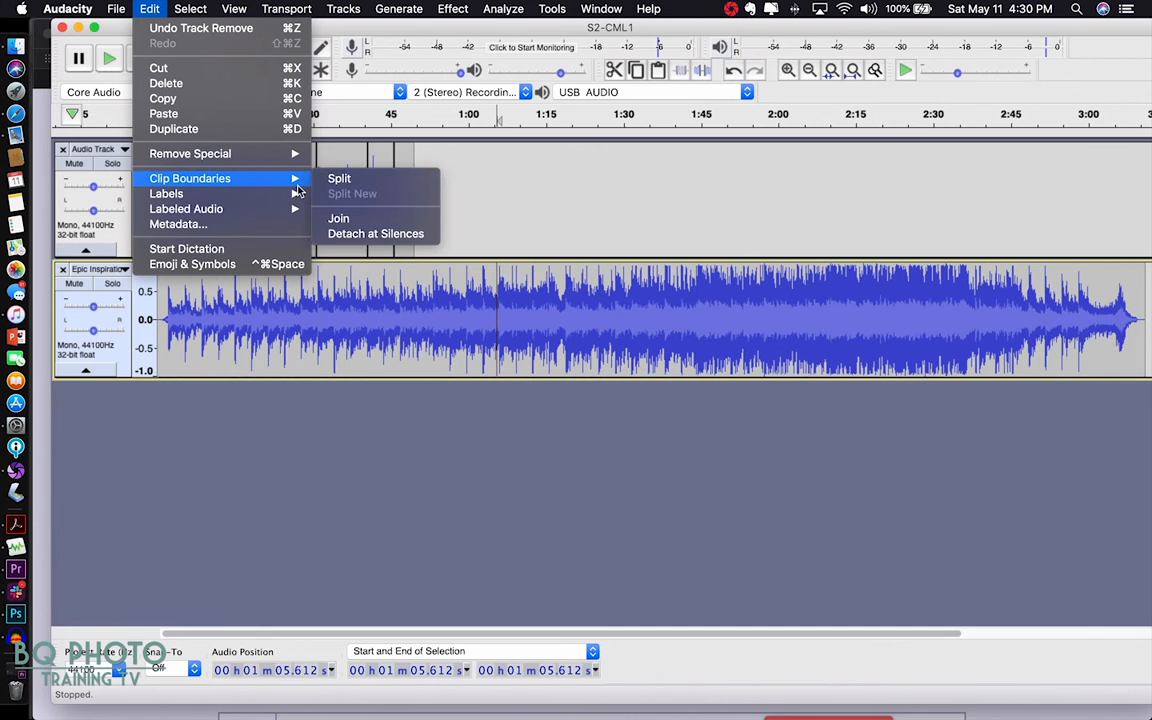
{"action": "left_click", "coordinate": [339, 178]}
{"action": "double_click", "coordinate": [595, 332]}
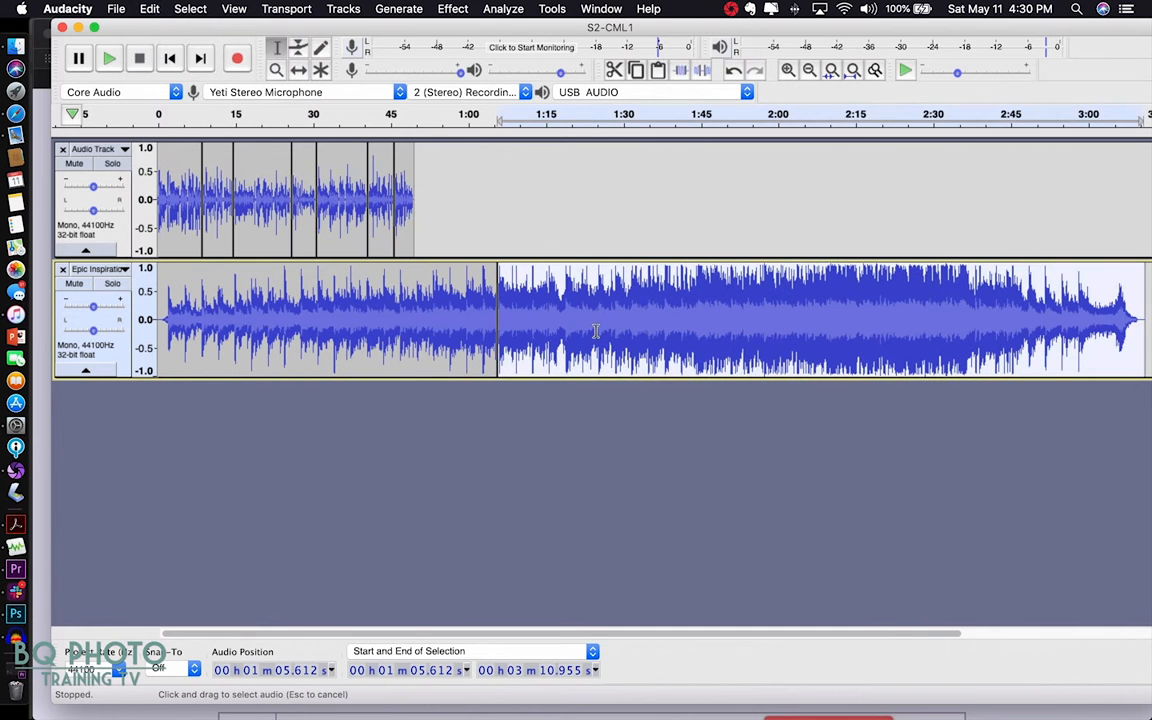
{"action": "key", "text": "Delete"}
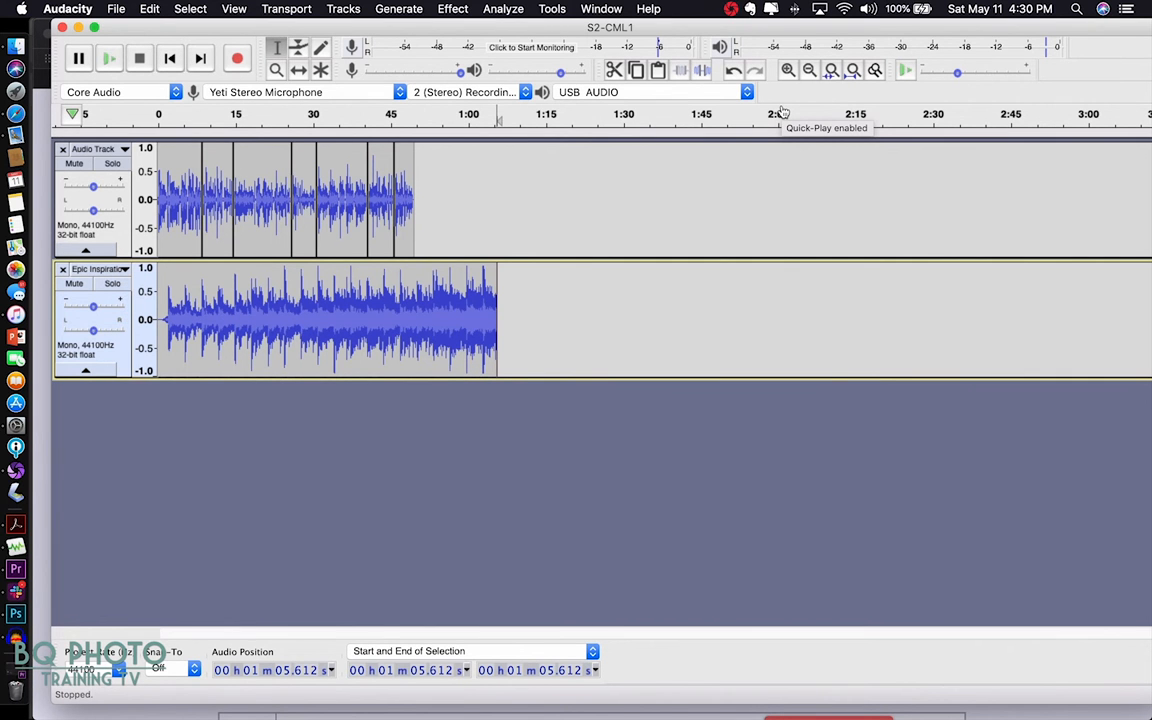
Select the nearly silent opening of the music track back to 0 and delete it.
{"action": "key", "text": "ctrl+1"}
{"action": "key", "text": "ctrl+1"}
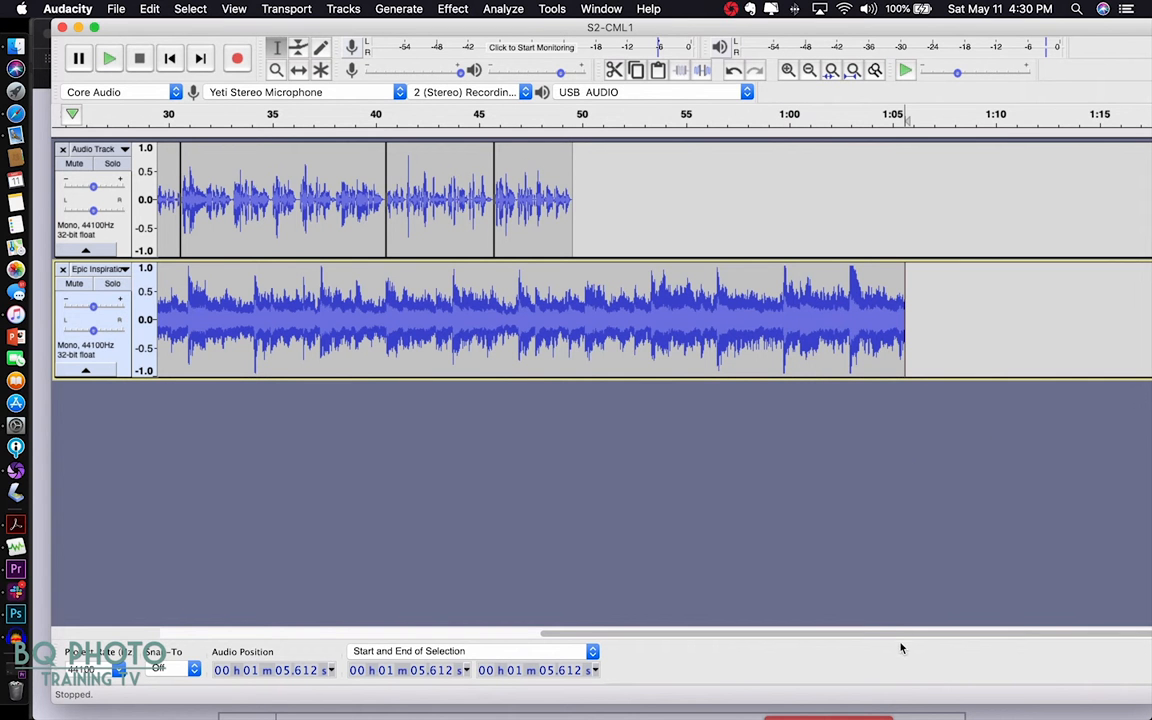
{"action": "left_click_drag", "start_coordinate": [905, 636], "coordinate": [459, 634]}
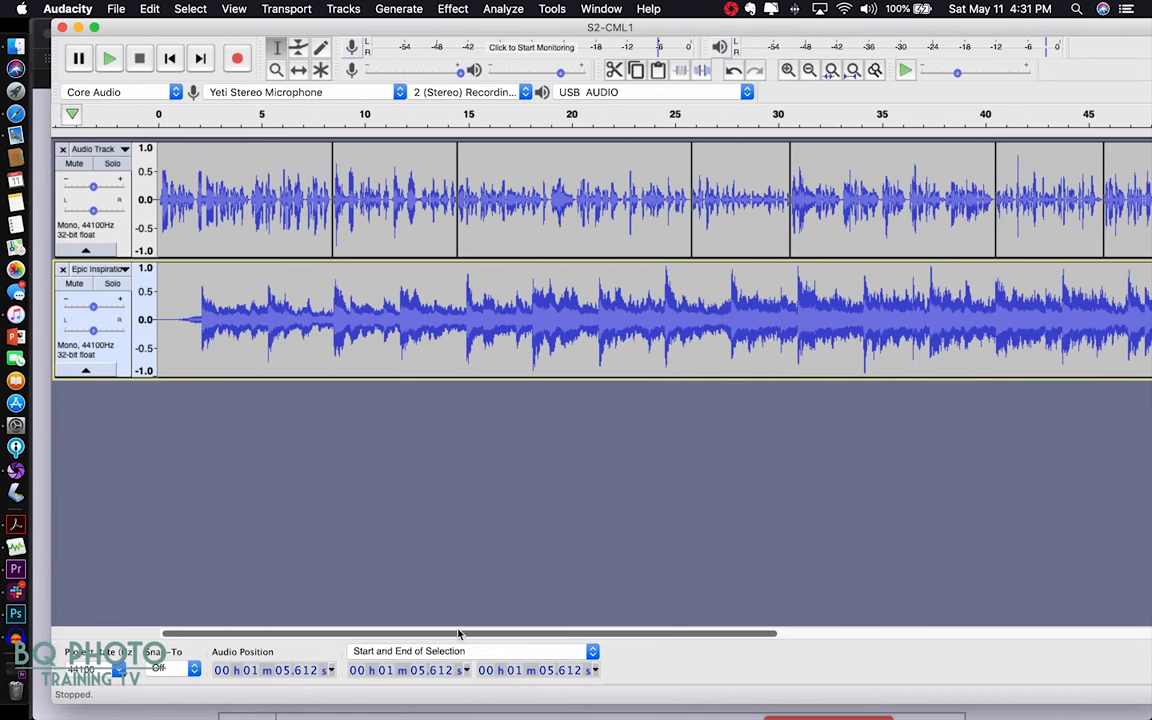
{"action": "left_click_drag", "start_coordinate": [175, 318], "coordinate": [152, 321]}
{"action": "key", "text": "Delete"}
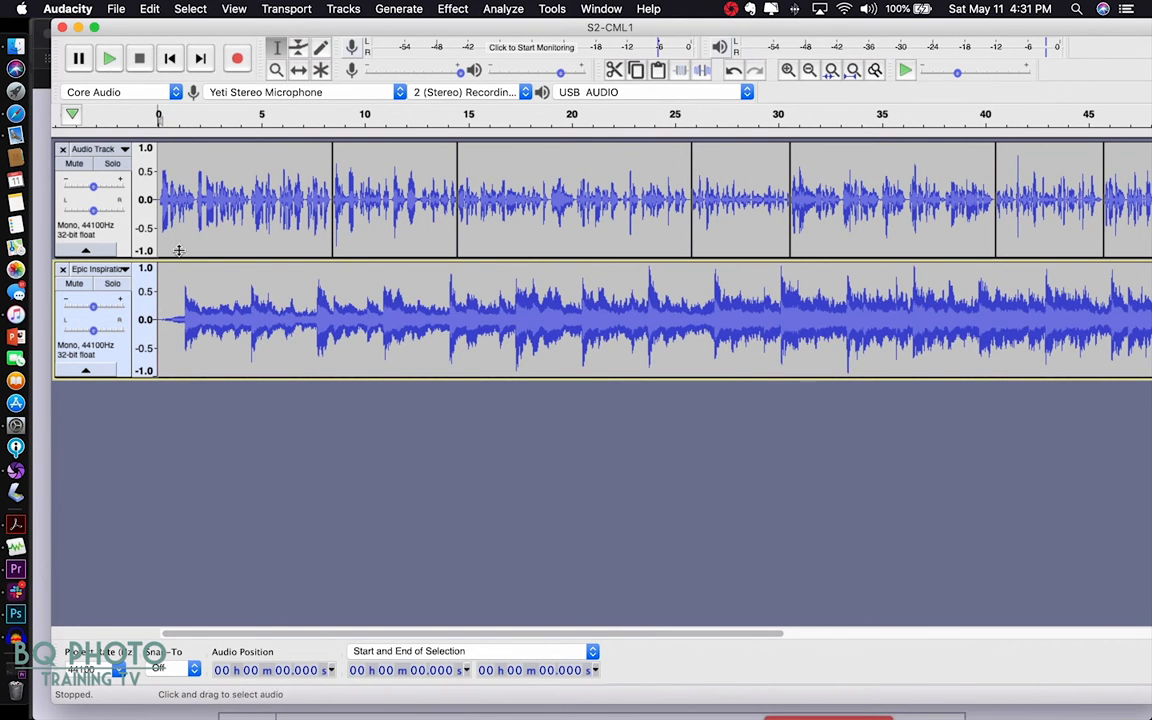
Select all voice clips from 0 to about 49.9 s and shift them together to start at about 3.1 s.
{"action": "double_click", "coordinate": [160, 185]}
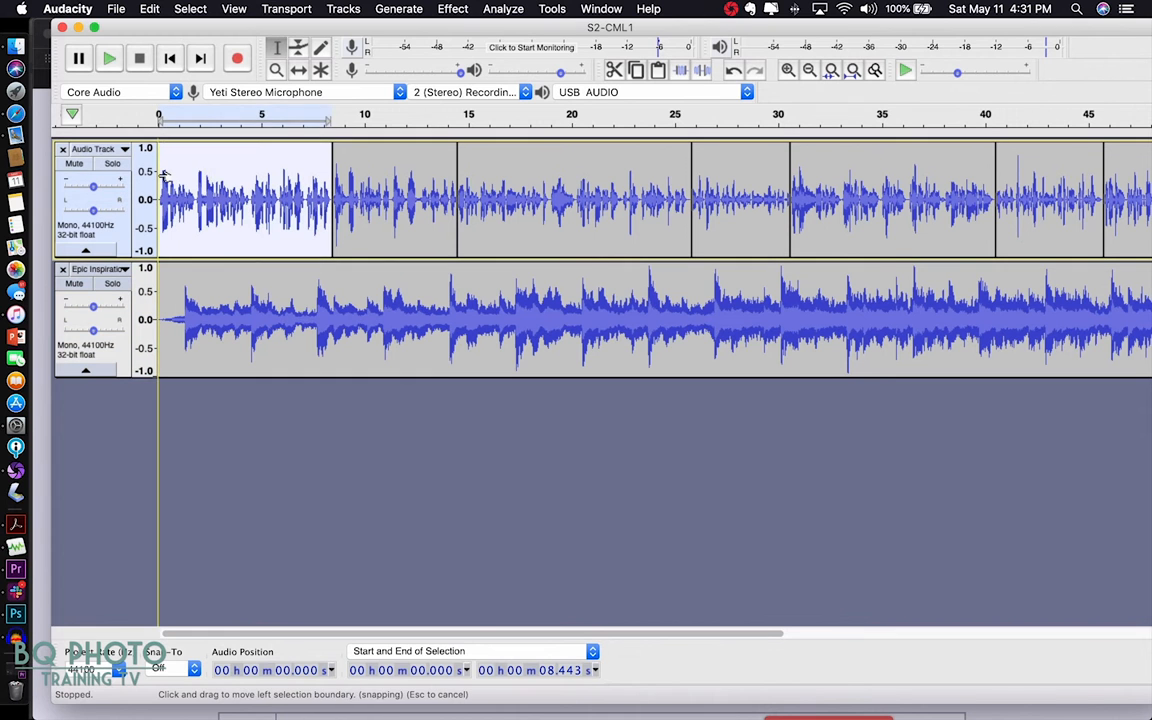
{"action": "double_click", "coordinate": [162, 174]}
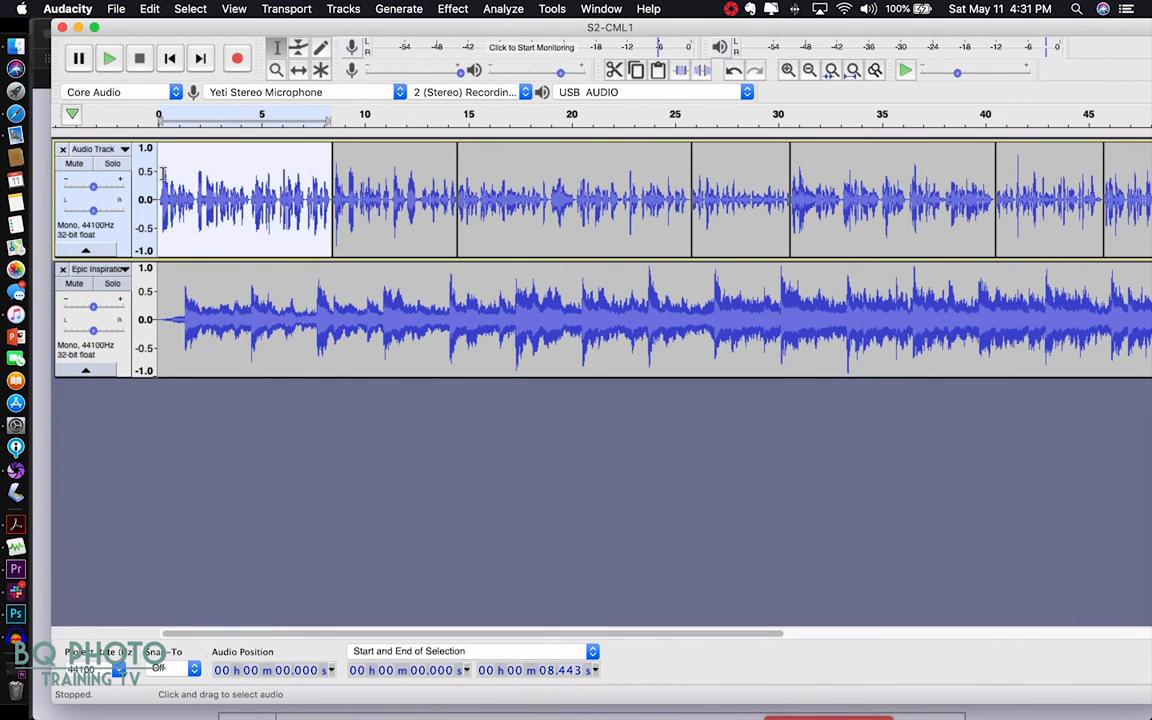
{"action": "left_click_drag", "start_coordinate": [331, 165], "coordinate": [538, 176]}
{"action": "left_click", "coordinate": [761, 192], "text": "shift"}
{"action": "scroll", "coordinate": [742, 193], "scroll_direction": "right", "scroll_amount": 10}
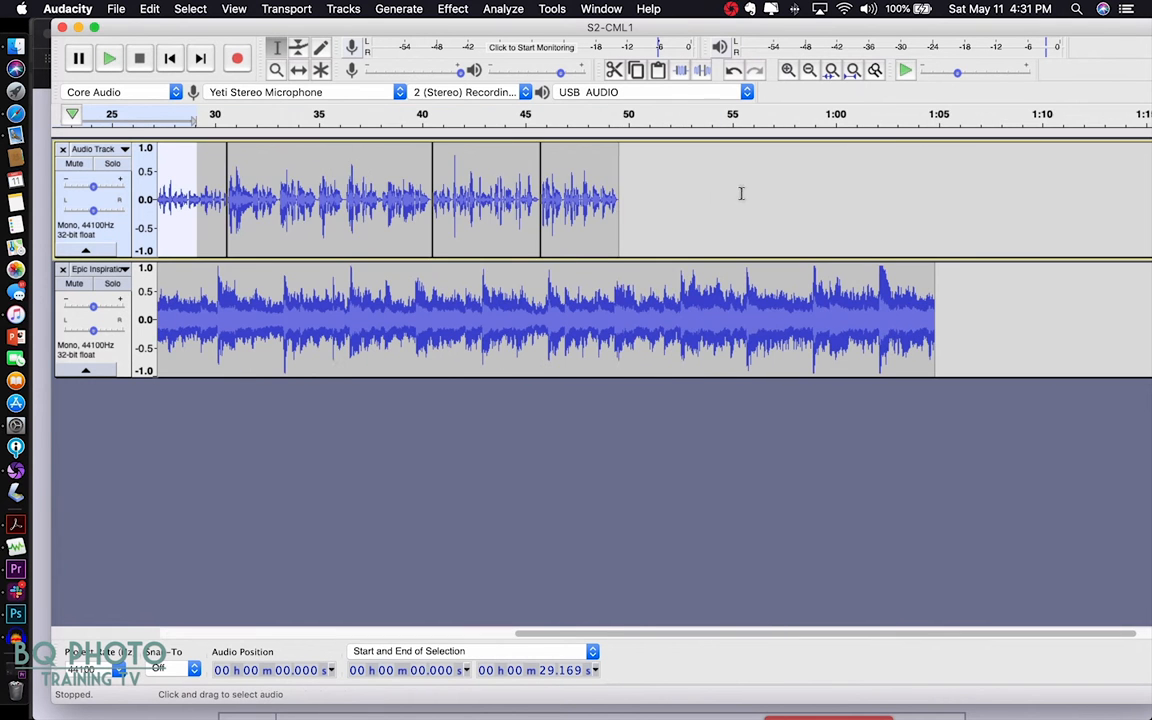
{"action": "left_click", "coordinate": [620, 179], "text": "shift"}
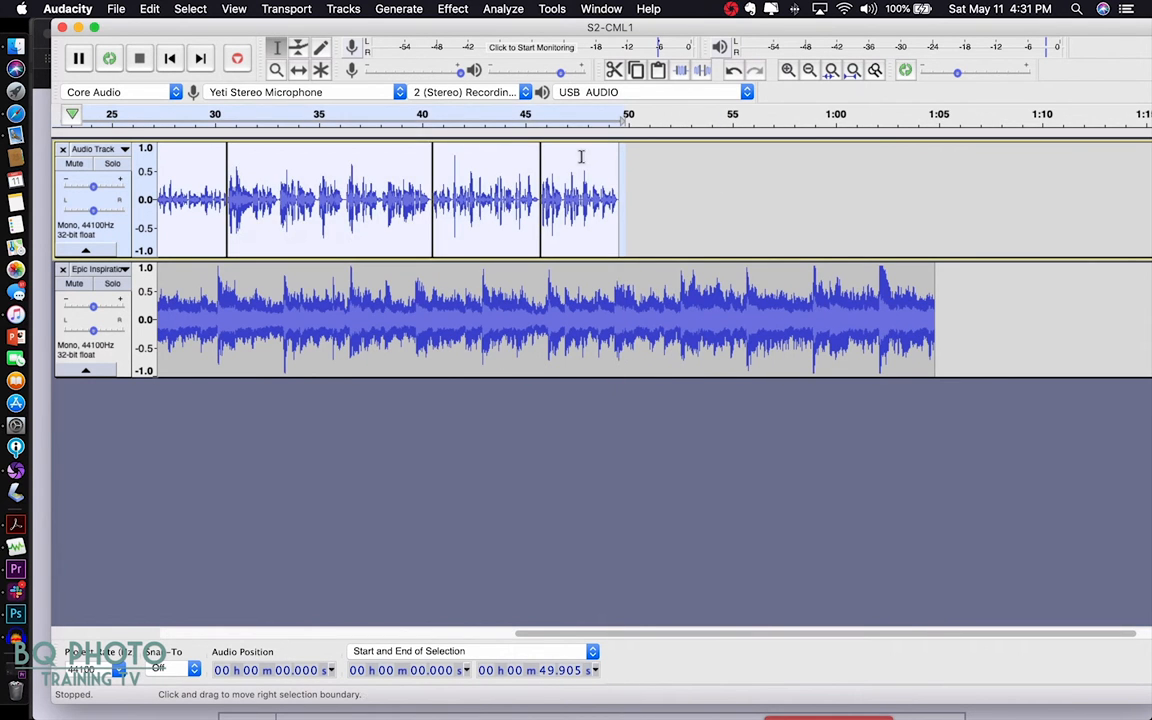
{"action": "left_click", "coordinate": [300, 70]}
{"action": "scroll", "coordinate": [340, 200], "scroll_direction": "left", "scroll_amount": 10}
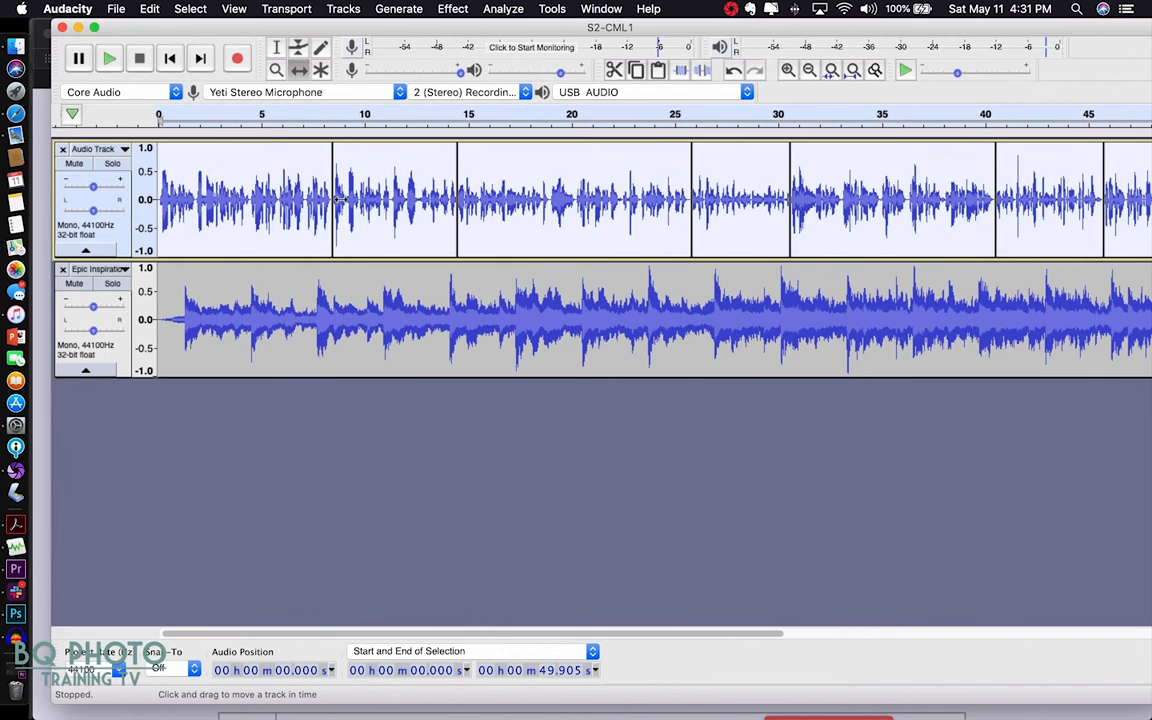
{"action": "left_click_drag", "start_coordinate": [261, 188], "coordinate": [325, 188]}
{"action": "scroll", "coordinate": [408, 195], "scroll_direction": "right", "scroll_amount": 10}
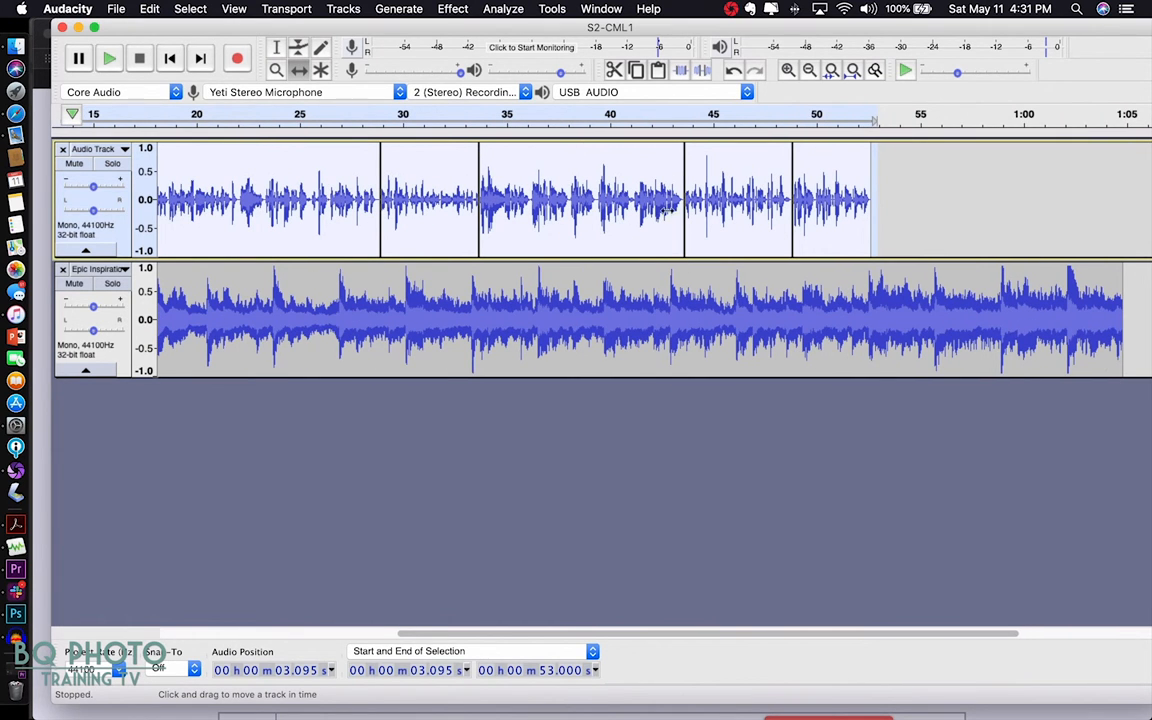
{"action": "scroll", "coordinate": [668, 208], "scroll_direction": "left", "scroll_amount": 10}
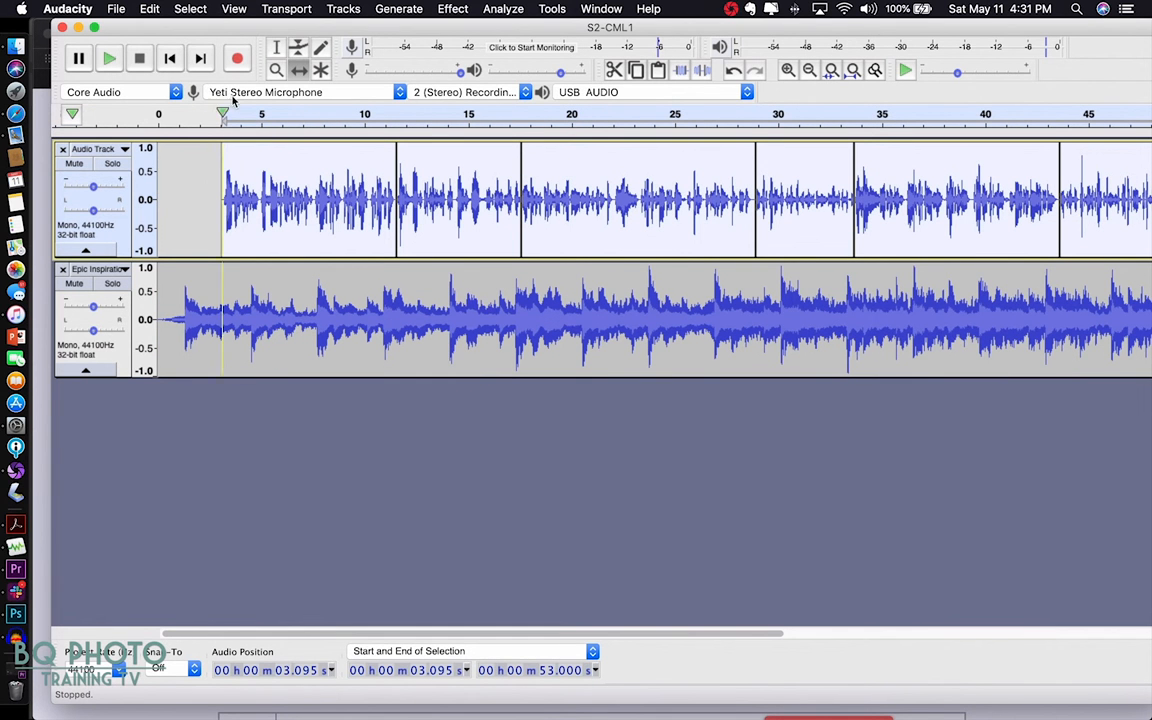
Apply Fade In to the first 3.6 s or so of the music track and play the intro from the start.
{"action": "left_click", "coordinate": [279, 47]}
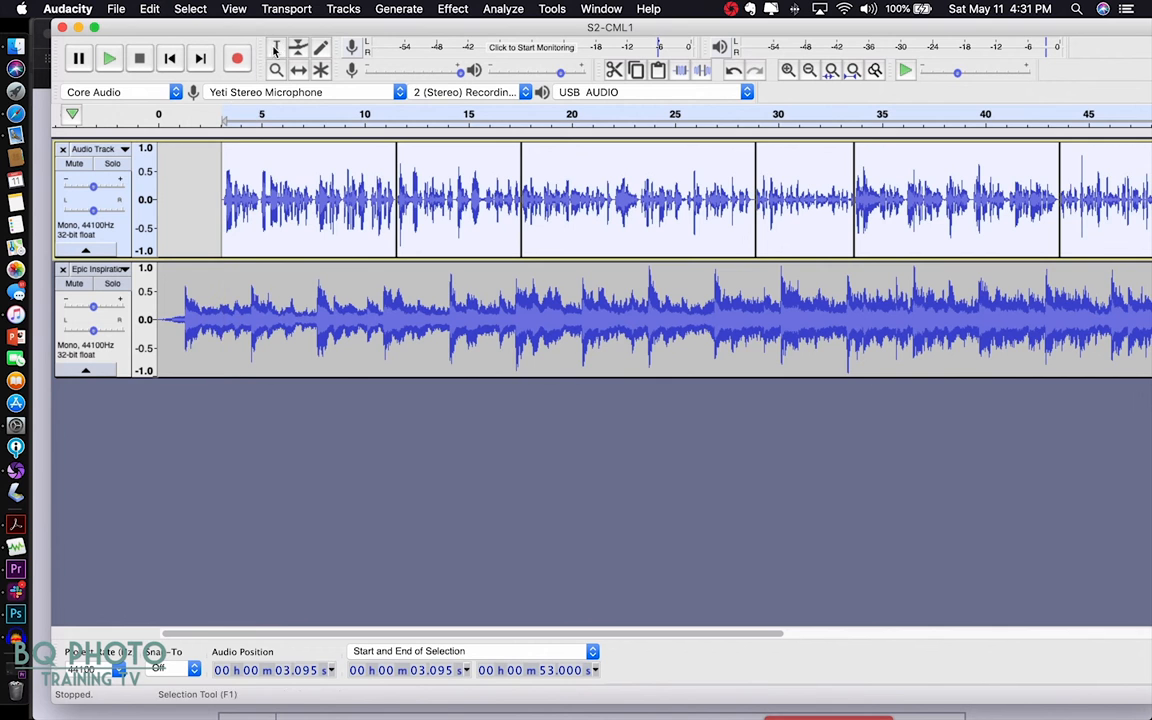
{"action": "double_click", "coordinate": [218, 328]}
{"action": "left_click", "coordinate": [222, 315]}
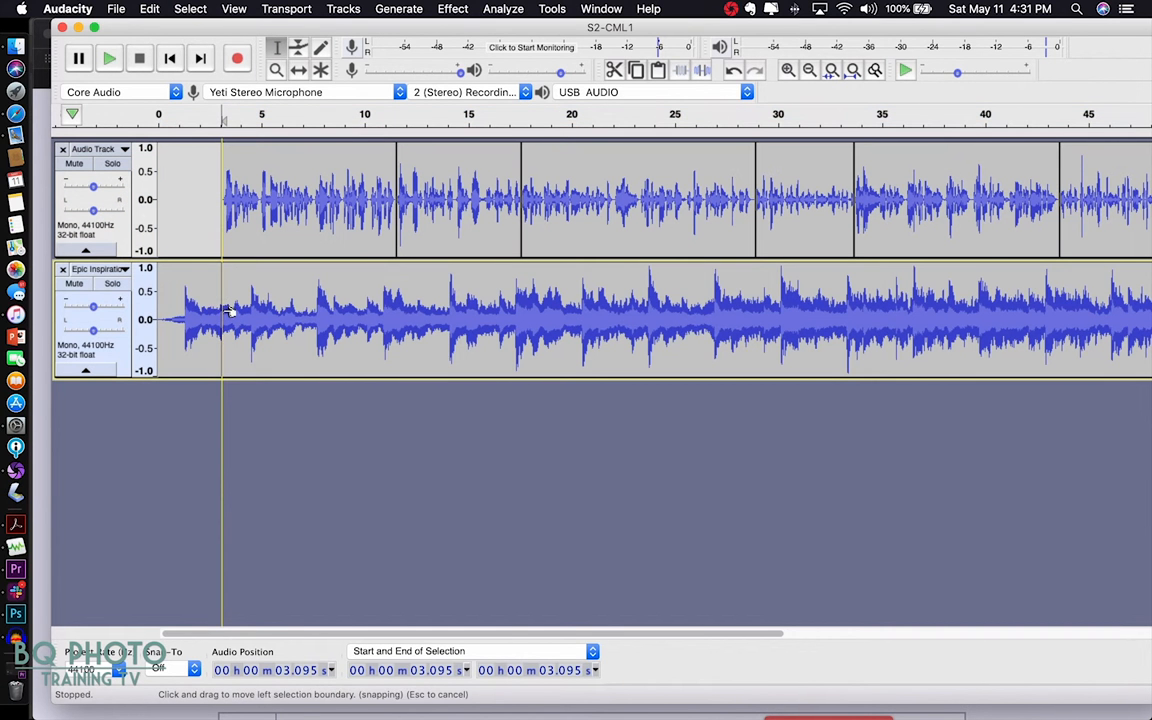
{"action": "left_click_drag", "start_coordinate": [226, 310], "coordinate": [144, 313]}
{"action": "left_click", "coordinate": [450, 9]}
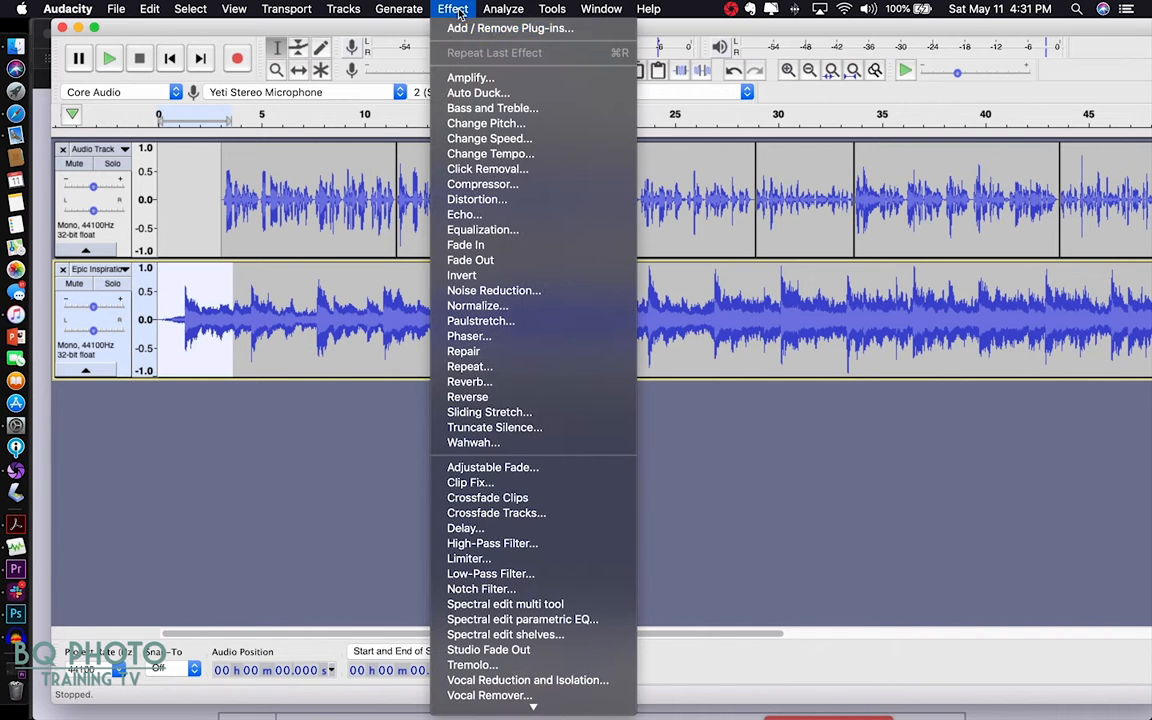
{"action": "left_click", "coordinate": [491, 245]}
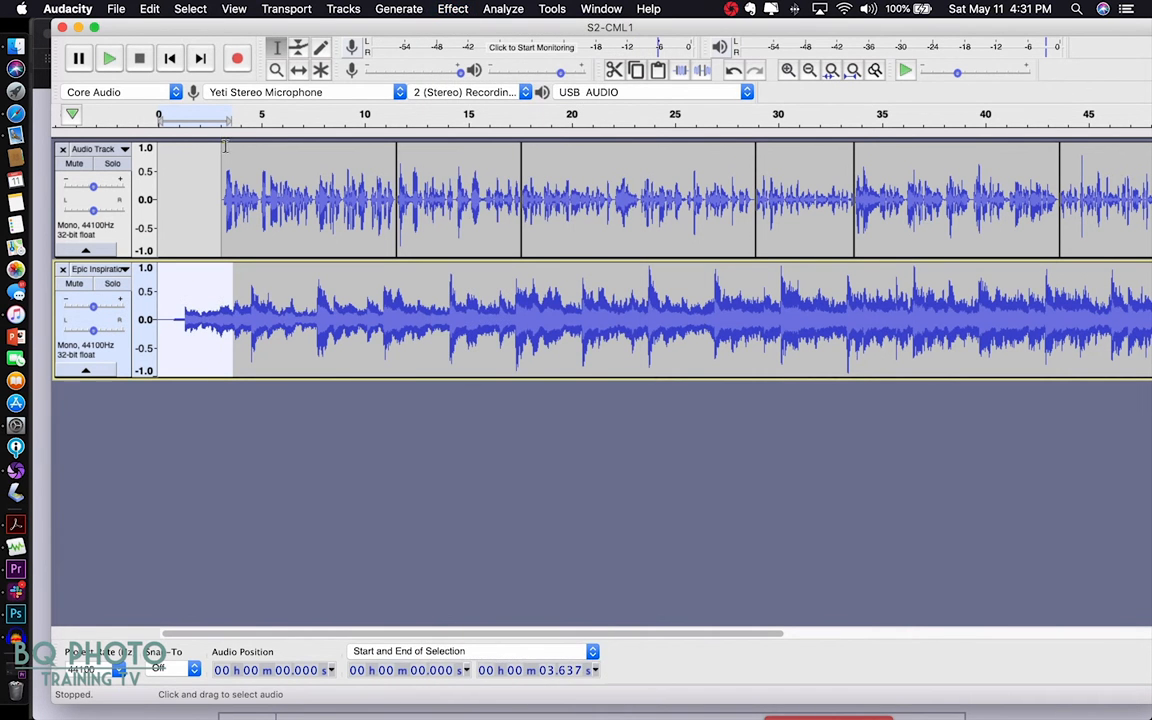
{"action": "left_click", "coordinate": [155, 115]}
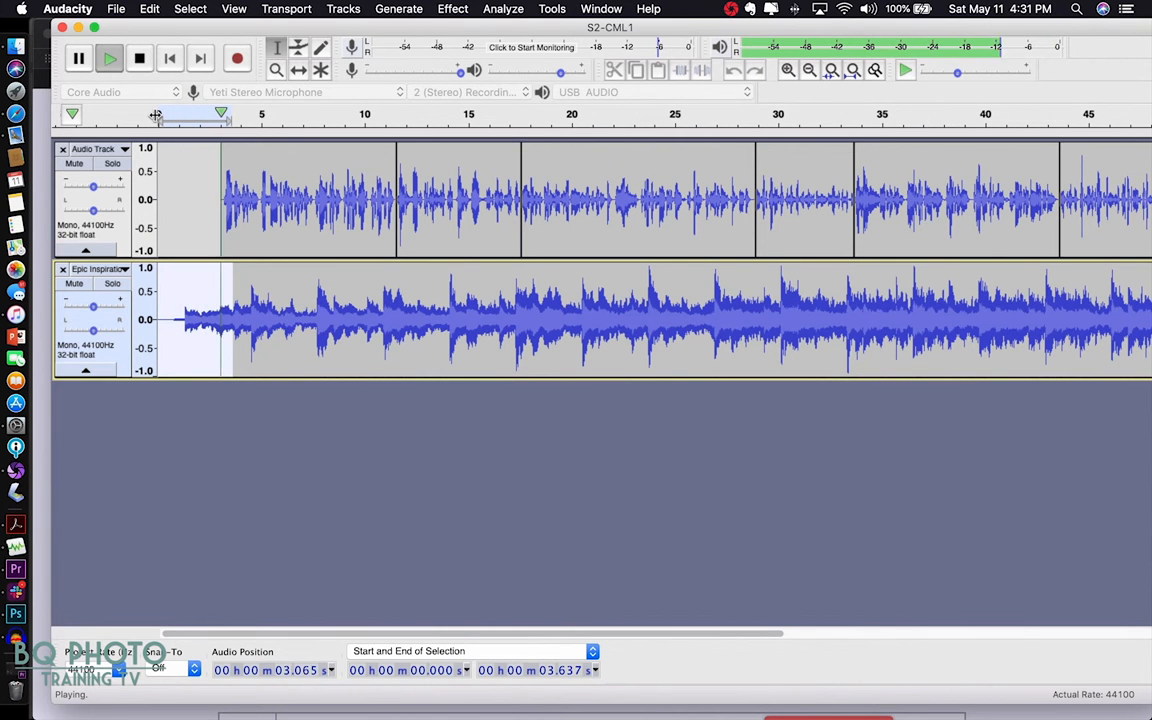
{"action": "left_click", "coordinate": [155, 115]}
Delete about the first 0.66 s of the music track and play the intro from the start.
{"action": "left_click", "coordinate": [207, 354]}
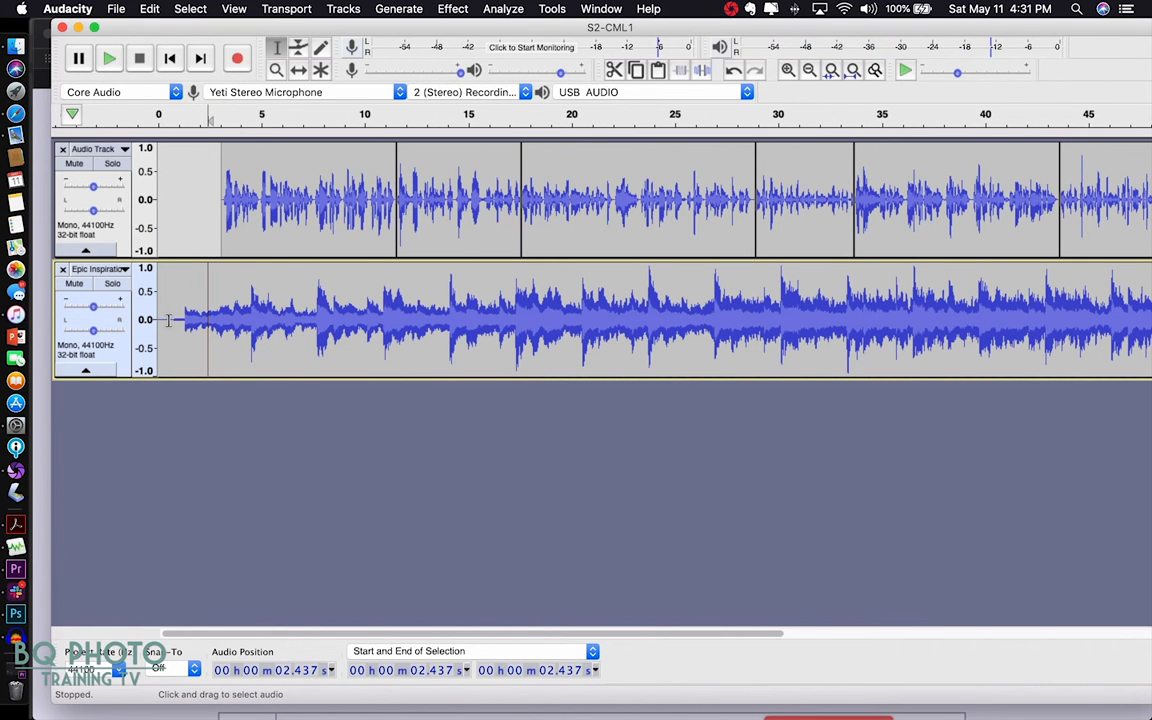
{"action": "left_click_drag", "start_coordinate": [172, 320], "coordinate": [150, 321]}
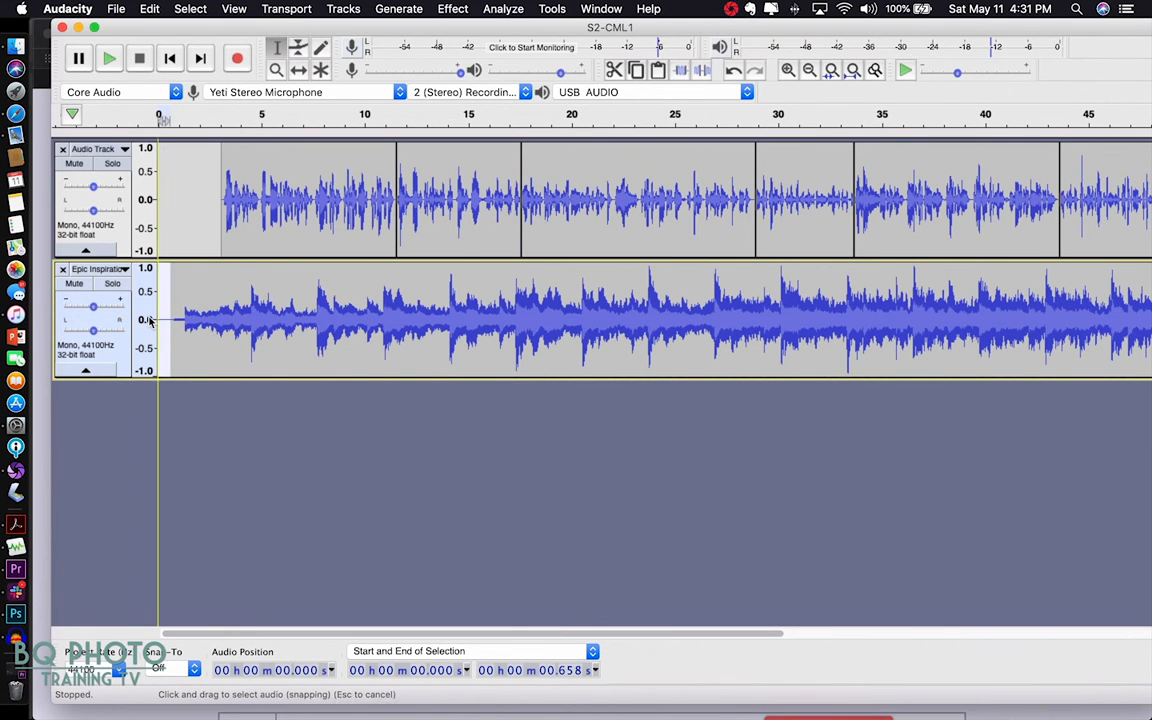
{"action": "key", "text": "Delete"}
{"action": "key", "text": "space"}
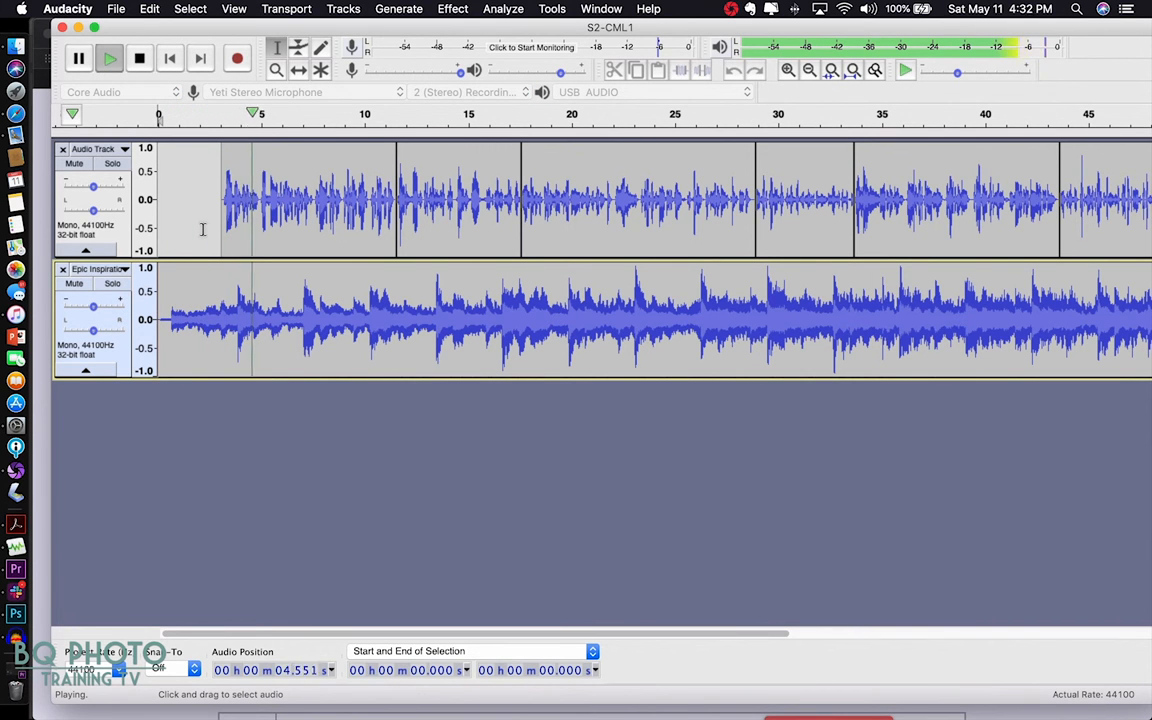
{"action": "key", "text": "space"}
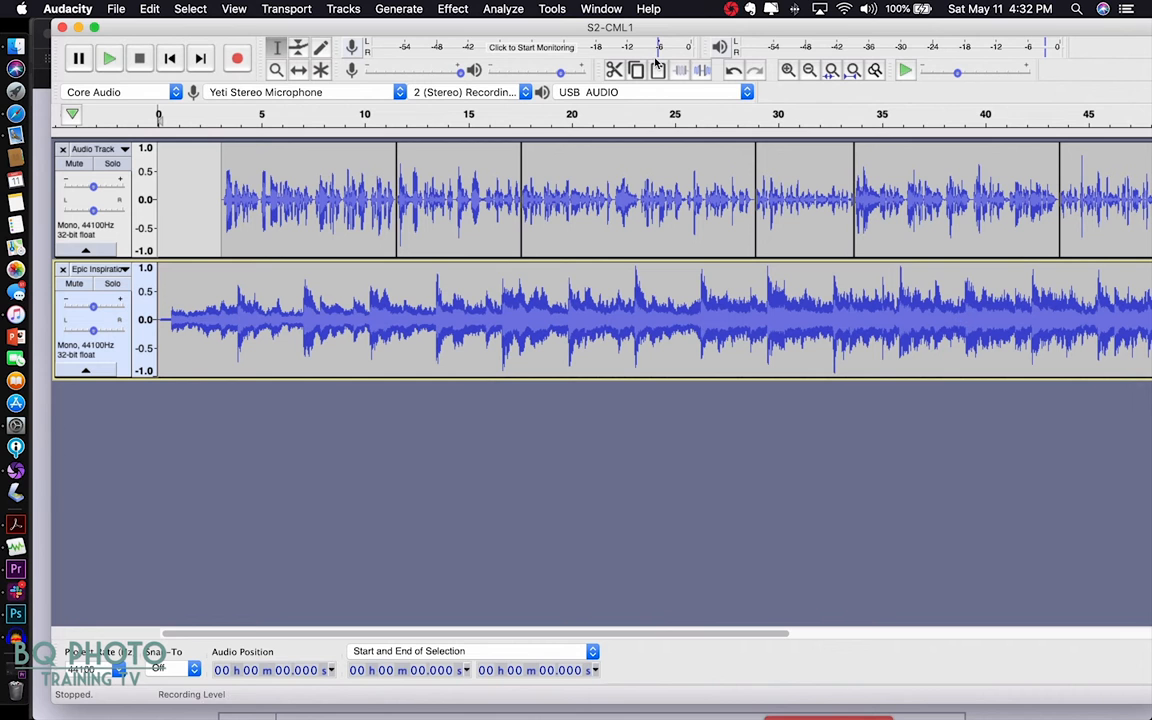
With the Envelope tool, lower the music track's volume from about 3 s, reaching about 0.35 amplitude around 6 s under the voice.
{"action": "left_click", "coordinate": [734, 10]}
{"action": "left_click", "coordinate": [298, 50]}
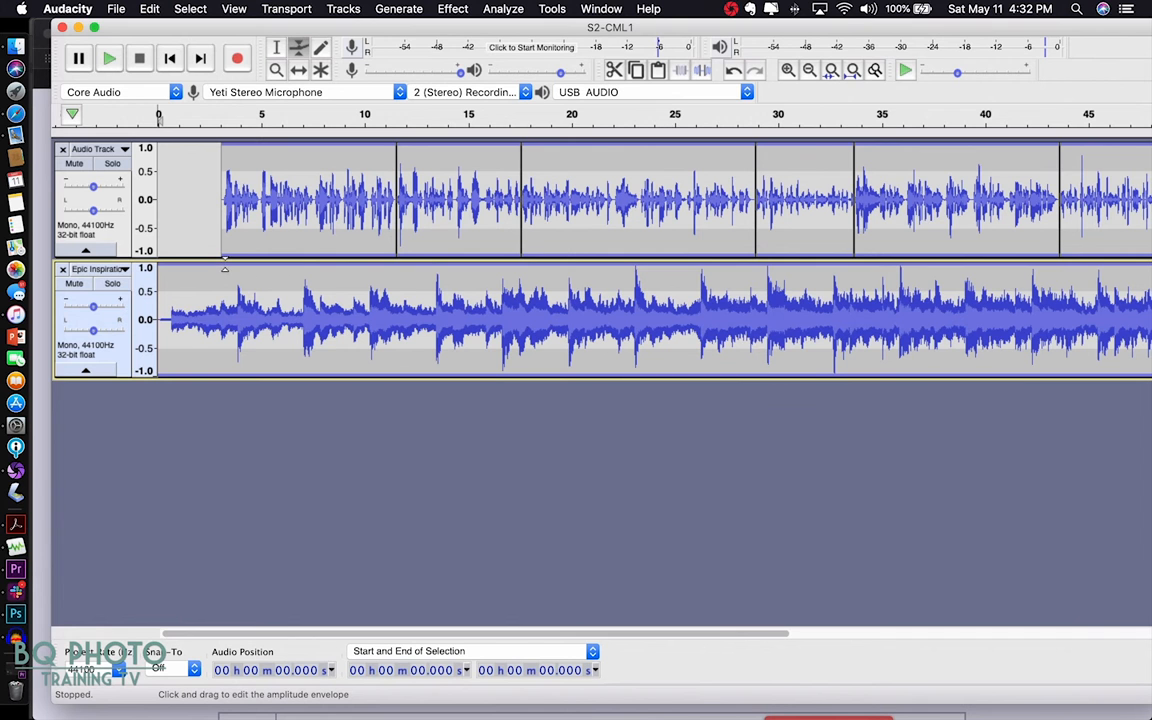
{"action": "left_click_drag", "start_coordinate": [224, 268], "coordinate": [224, 272]}
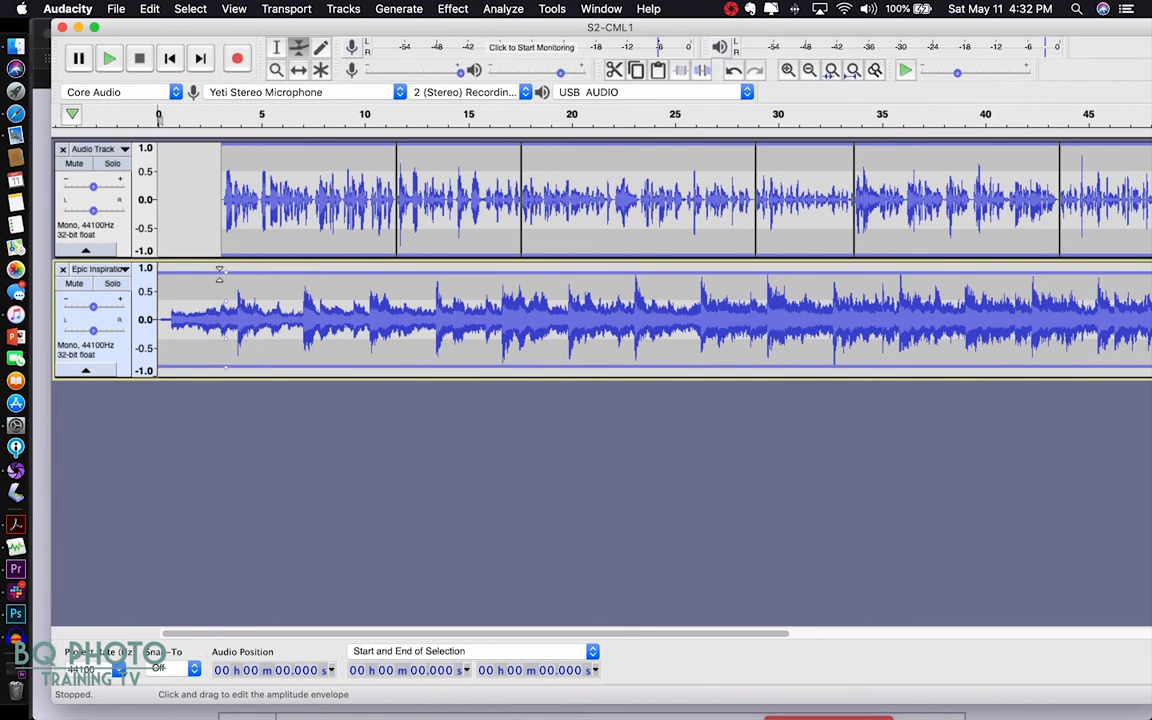
{"action": "left_click_drag", "start_coordinate": [227, 271], "coordinate": [222, 270]}
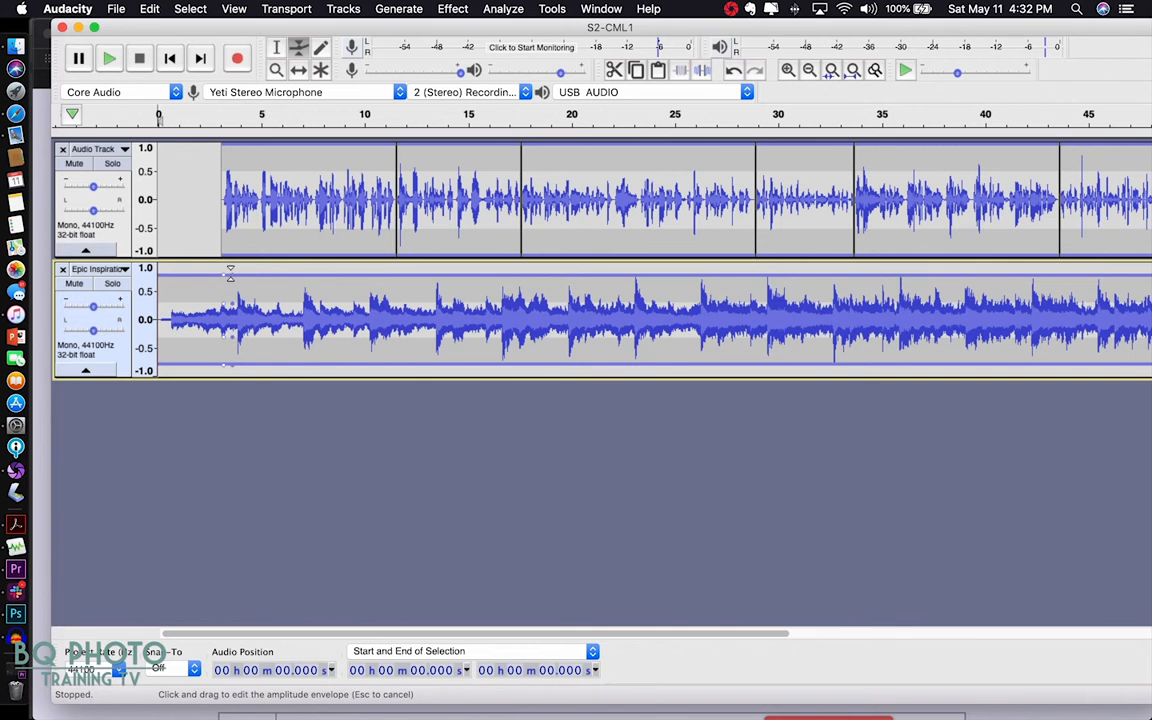
{"action": "left_click_drag", "start_coordinate": [230, 271], "coordinate": [300, 300]}
Raise the music track's envelope back up between about 50.5 s and 53 s, where the voice clips end.
{"action": "scroll", "coordinate": [470, 320], "scroll_direction": "right", "scroll_amount": 10}
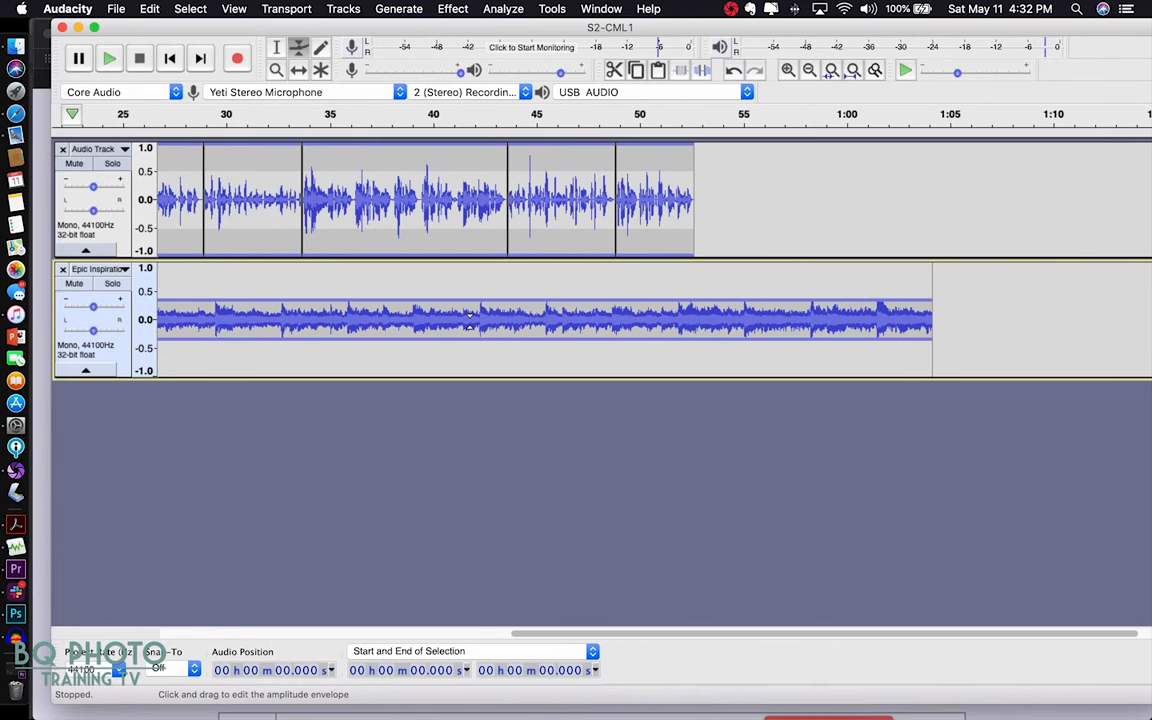
{"action": "left_click", "coordinate": [649, 300]}
{"action": "left_click_drag", "start_coordinate": [660, 300], "coordinate": [700, 272]}
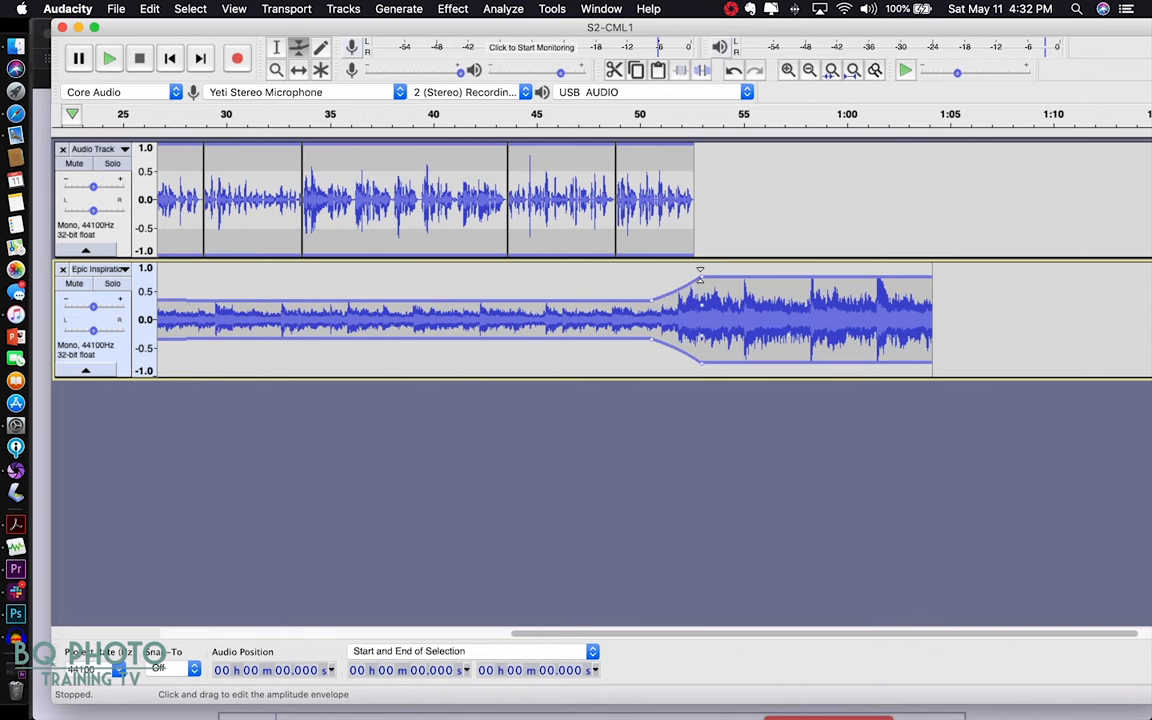
Return to the Selection tool and play the mix from the start with the playback volume raised to maximum.
{"action": "scroll", "coordinate": [351, 211], "scroll_direction": "left", "scroll_amount": 5}
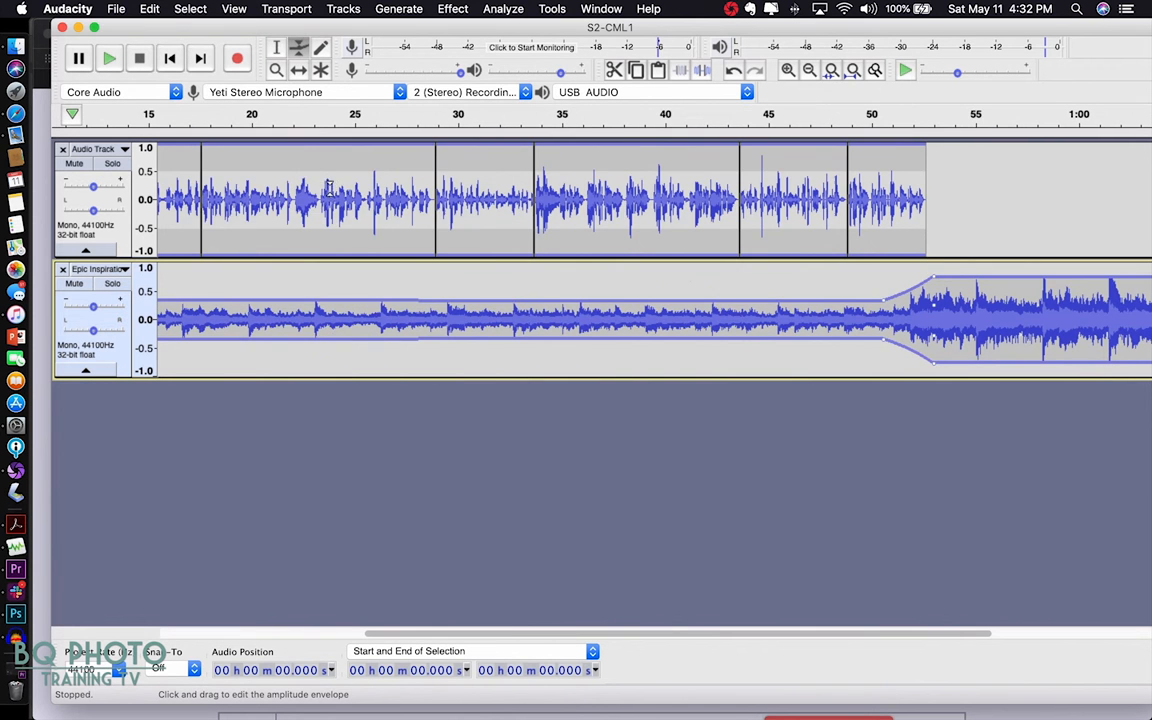
{"action": "left_click", "coordinate": [277, 48]}
{"action": "scroll", "coordinate": [314, 211], "scroll_direction": "left", "scroll_amount": 6}
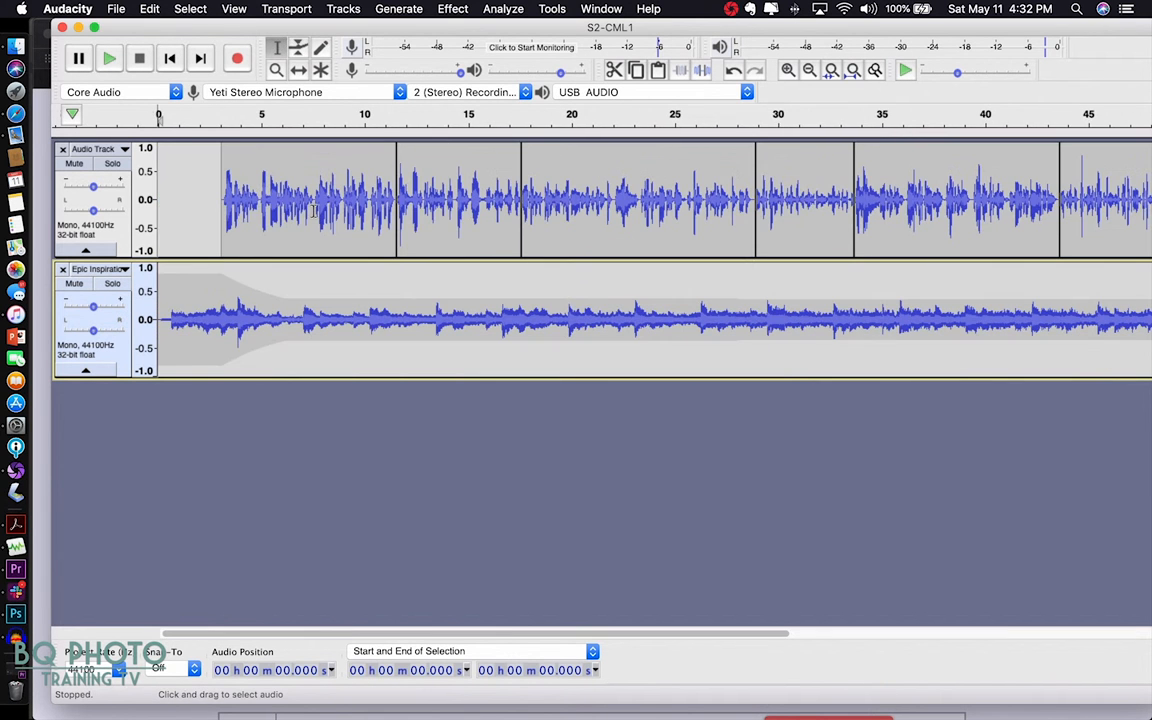
{"action": "left_click", "coordinate": [156, 114]}
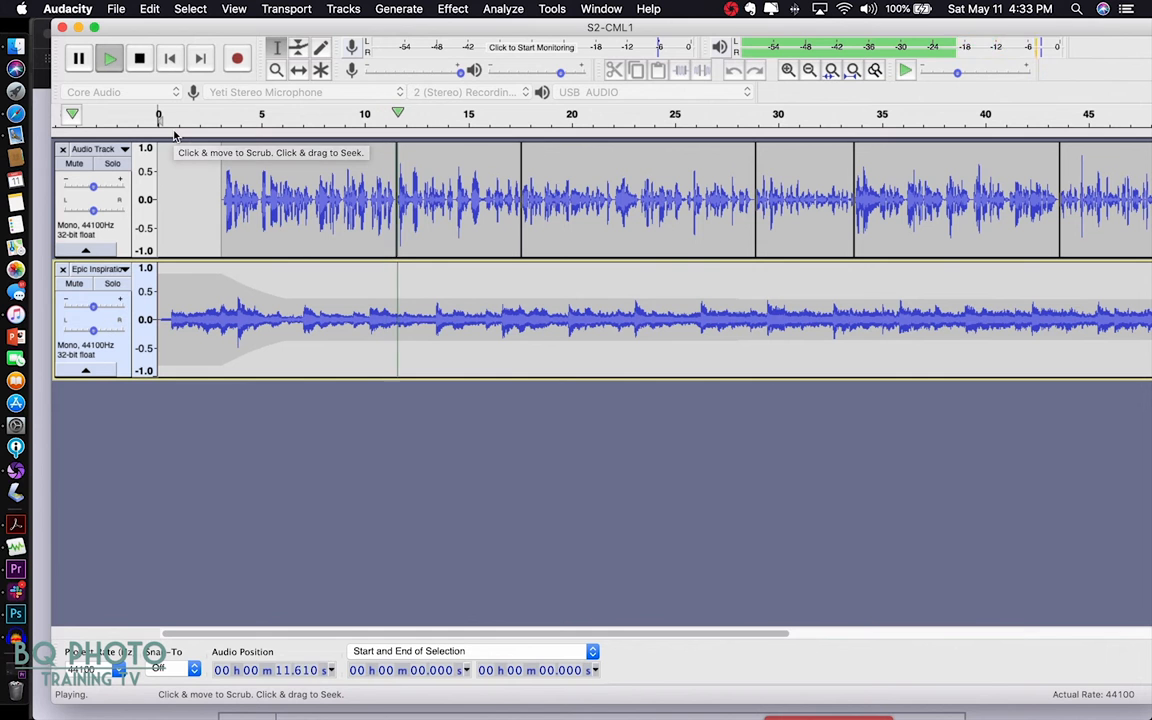
{"action": "key", "text": "XF86AudioRaiseVolume"}
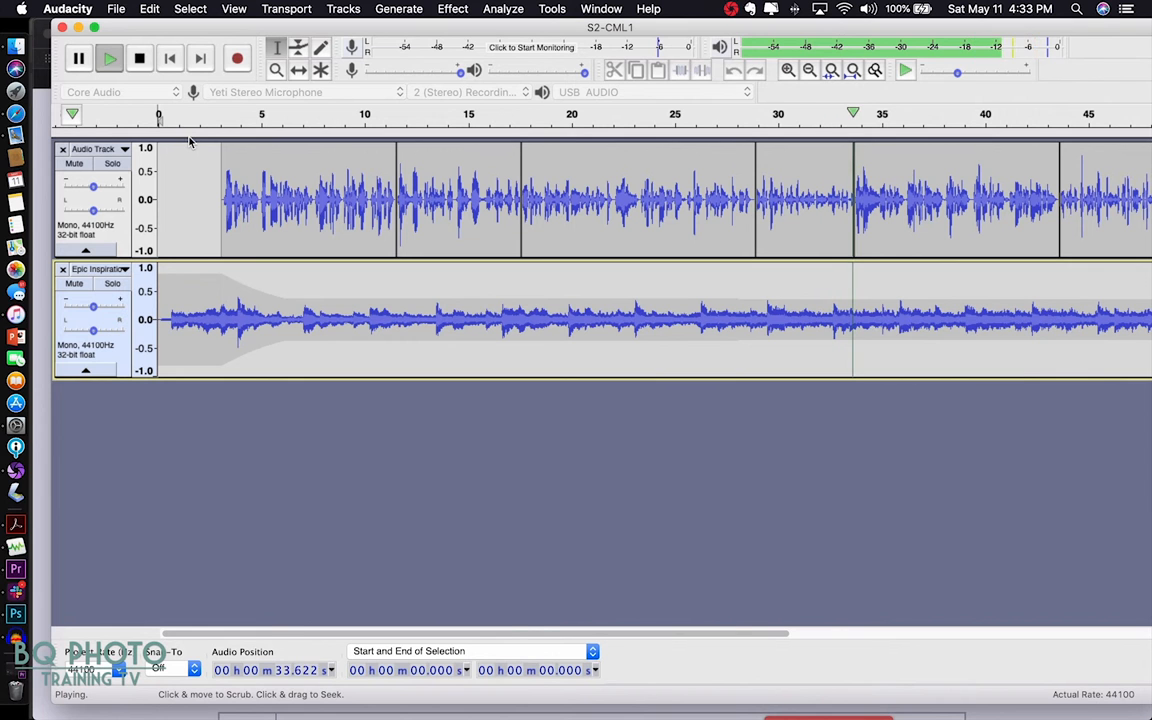
{"action": "key", "text": "space"}
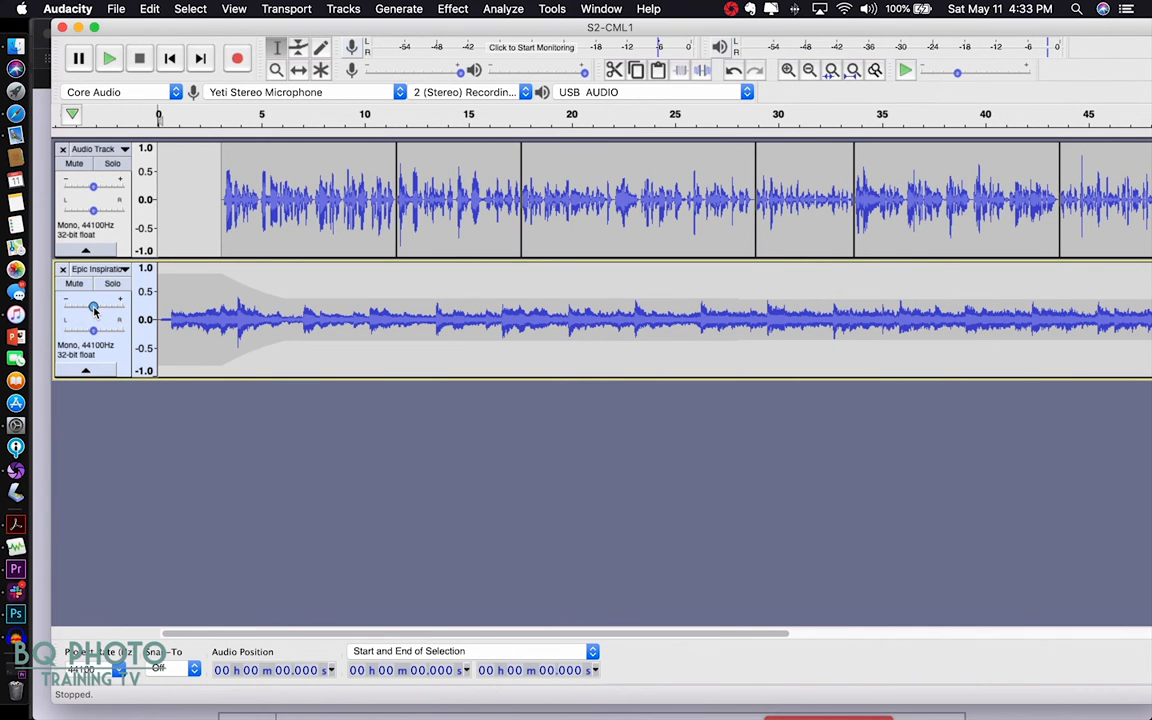
Lower the music track's gain slightly and listen to the mix from about 1 s and again from about 6.5 s through the ending.
{"action": "left_click_drag", "start_coordinate": [93, 307], "coordinate": [90, 308]}
{"action": "left_click", "coordinate": [174, 114]}
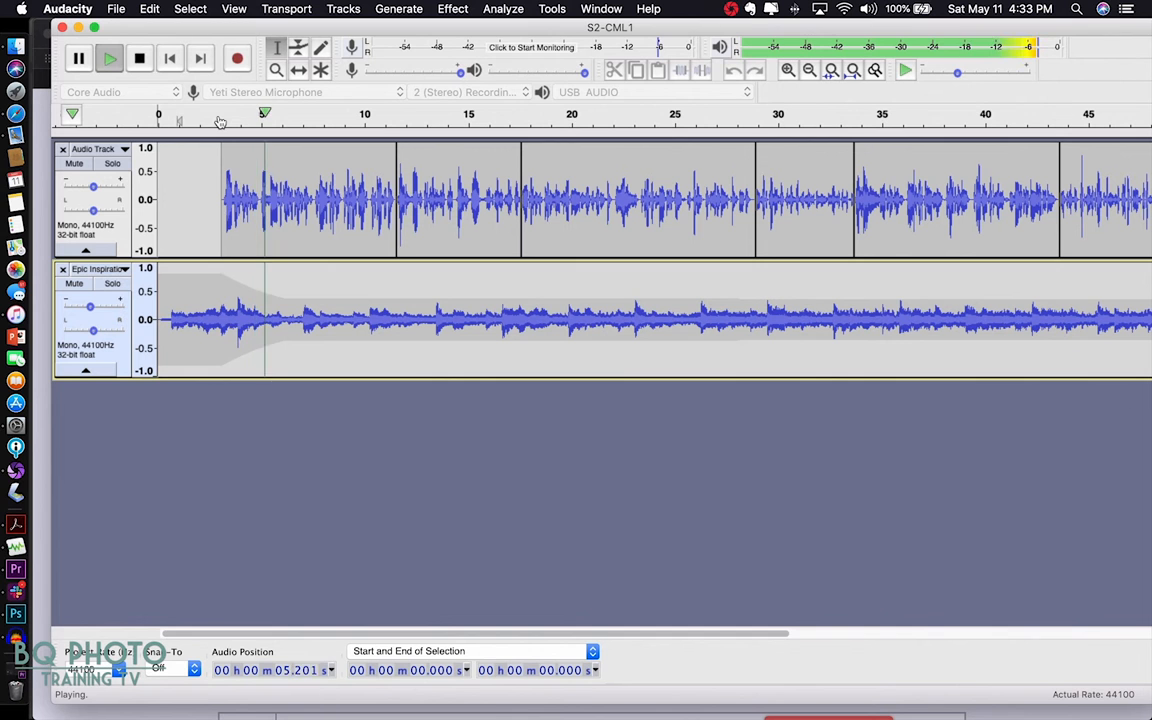
{"action": "key", "text": "space"}
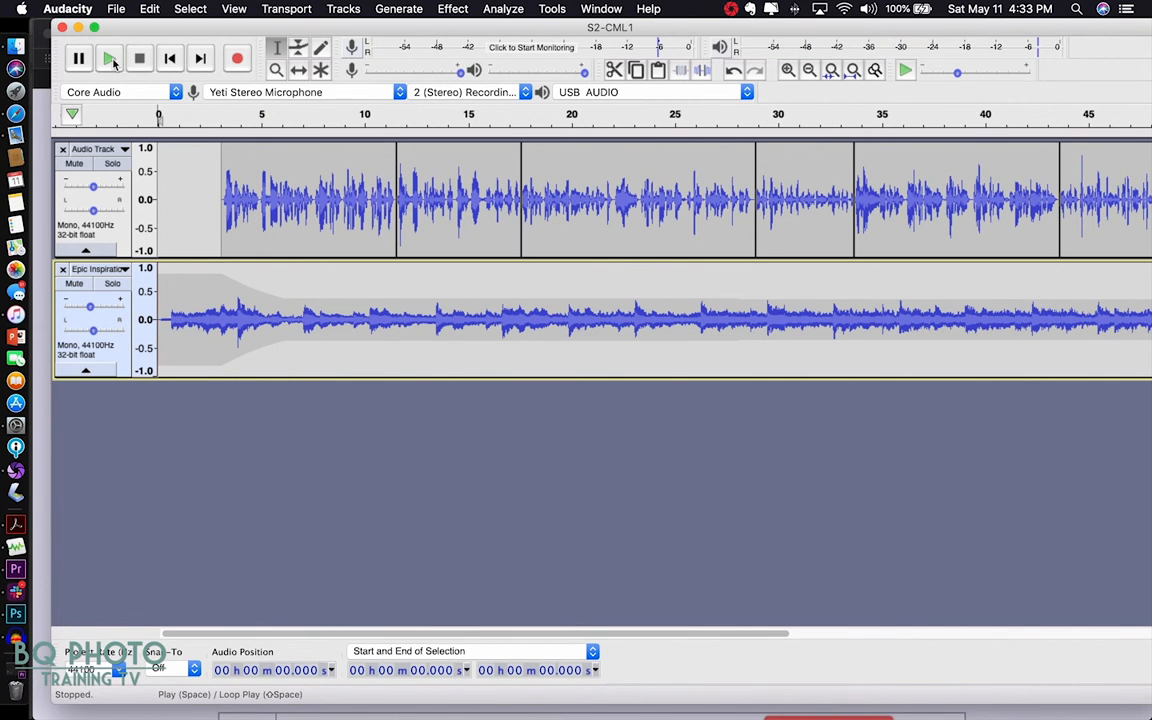
{"action": "left_click", "coordinate": [291, 116]}
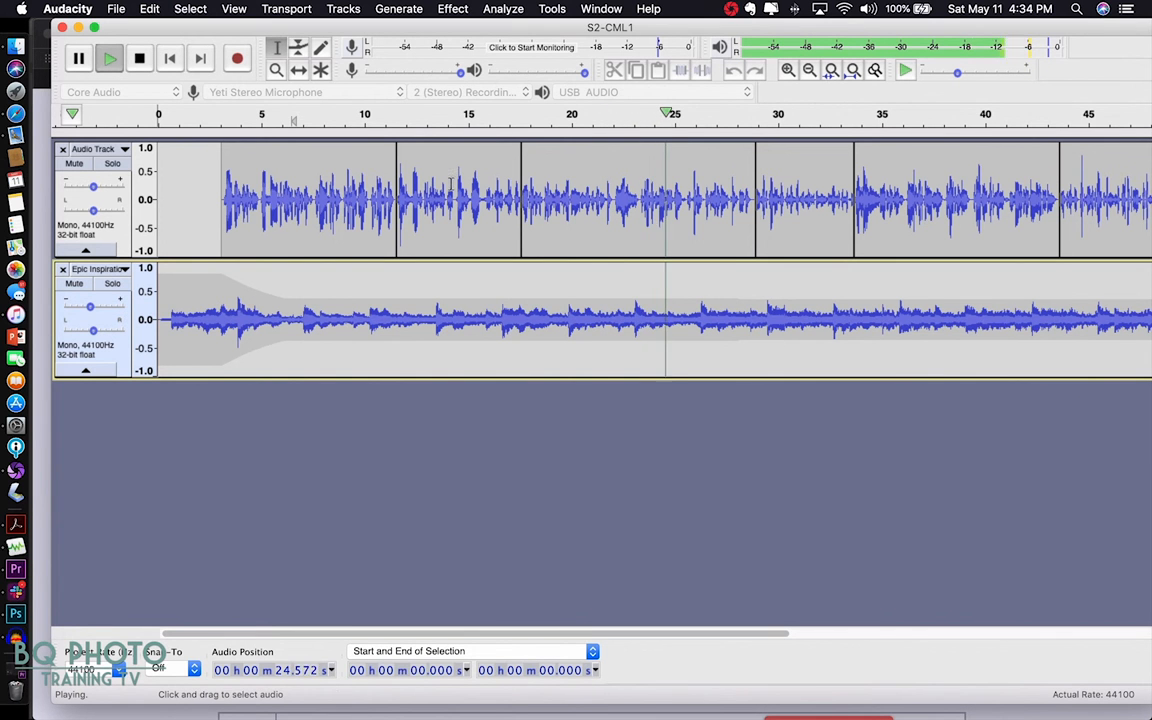
{"action": "scroll", "coordinate": [527, 210], "scroll_direction": "right", "scroll_amount": 1}
{"action": "scroll", "coordinate": [527, 210], "scroll_direction": "right", "scroll_amount": 10}
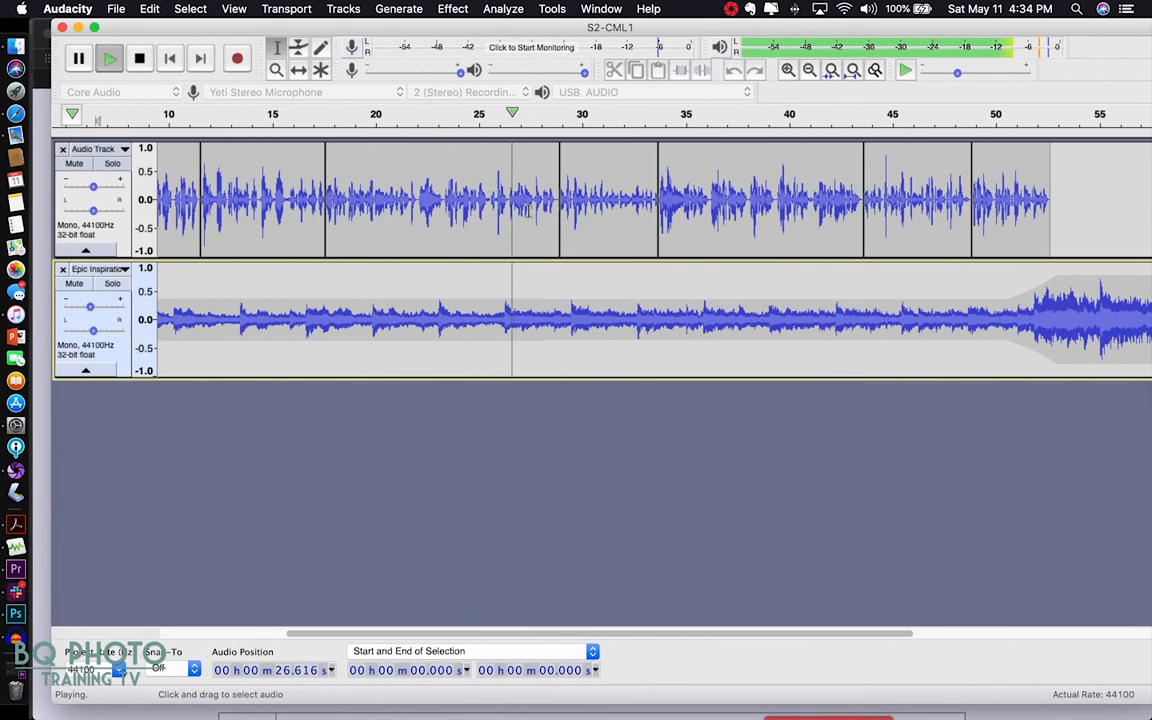
{"action": "scroll", "coordinate": [527, 210], "scroll_direction": "right", "scroll_amount": 4}
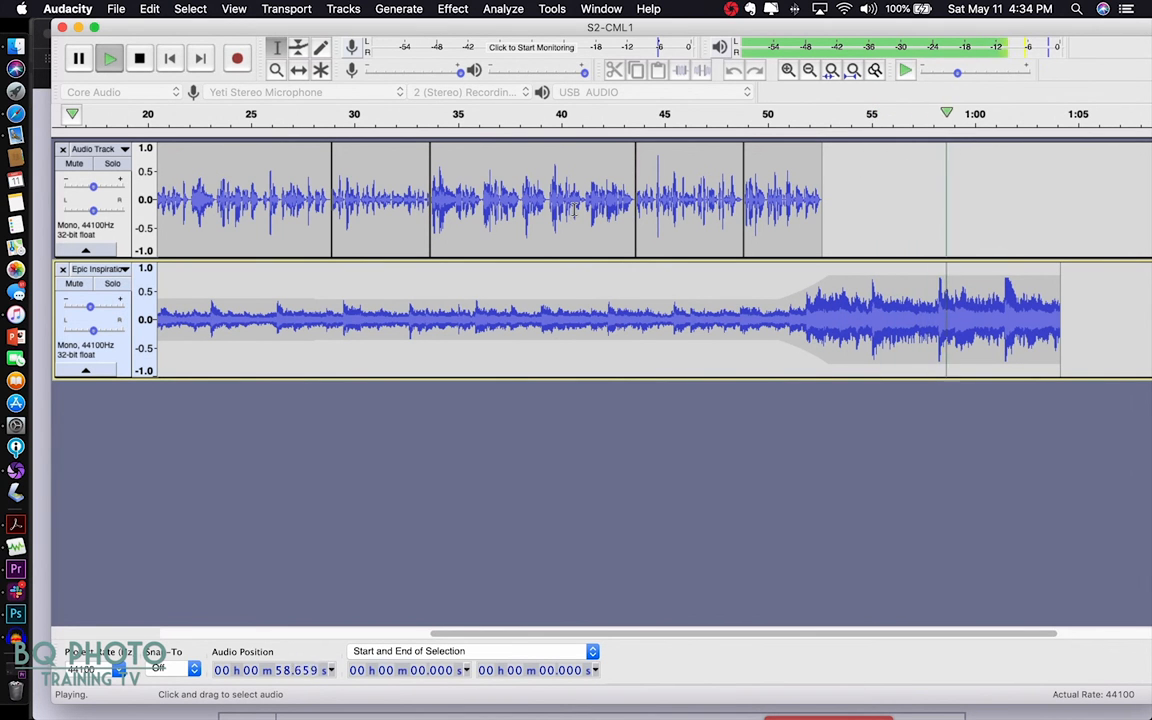
{"action": "key", "text": "space"}
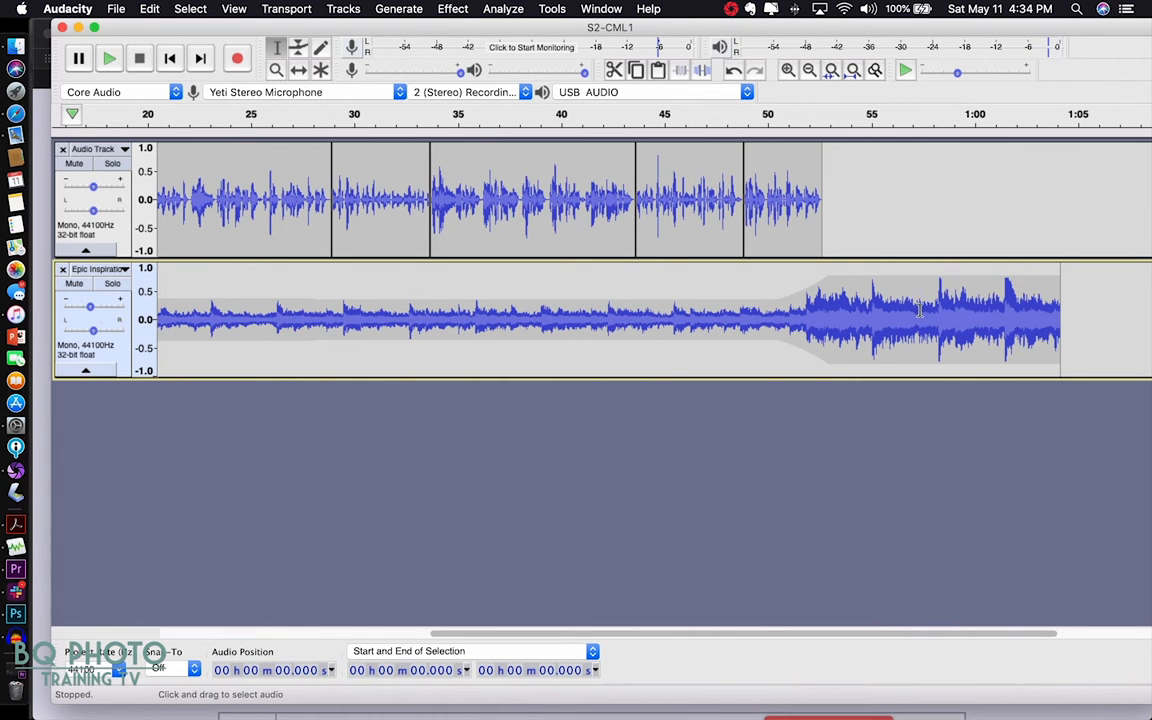
Delete the music track's ending from about 57.8 s to 1:04.1.
{"action": "left_click", "coordinate": [918, 311]}
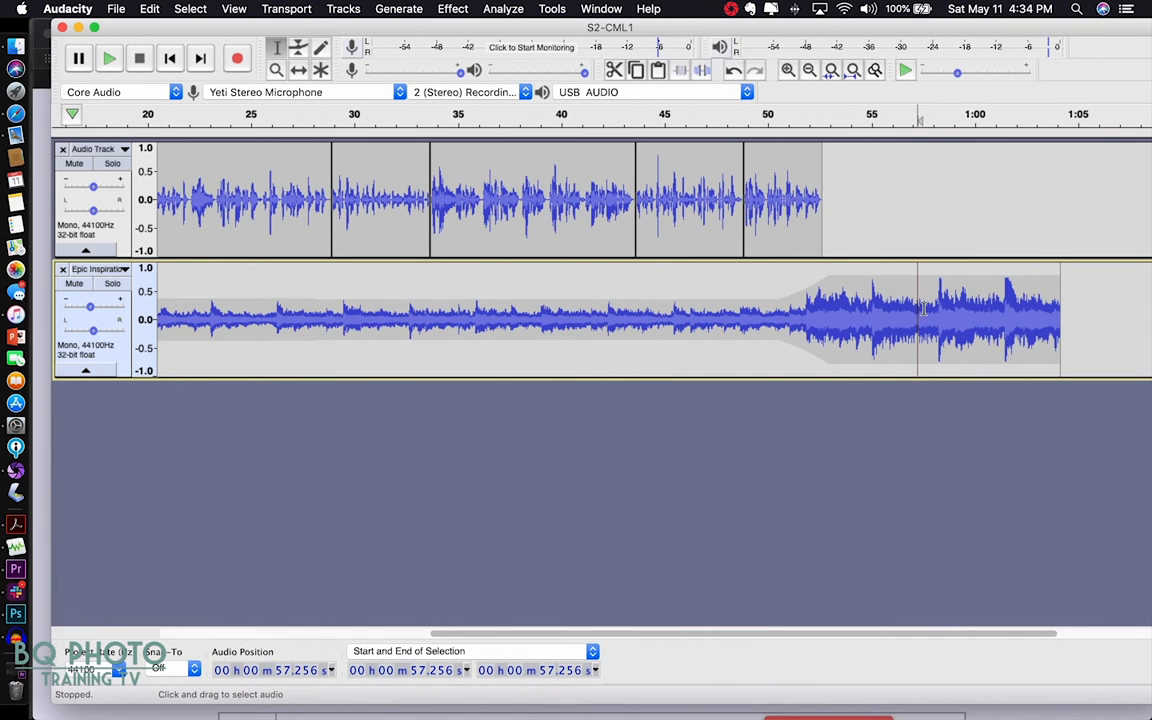
{"action": "left_click_drag", "start_coordinate": [940, 311], "coordinate": [1060, 311]}
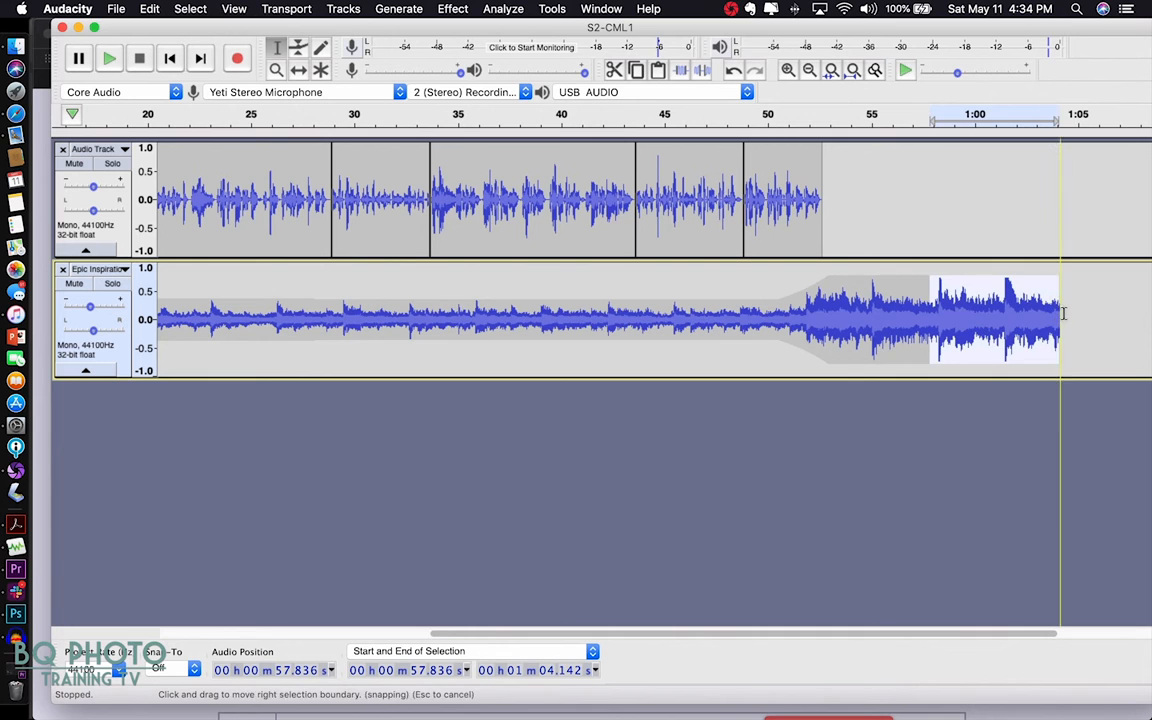
{"action": "key", "text": "Delete"}
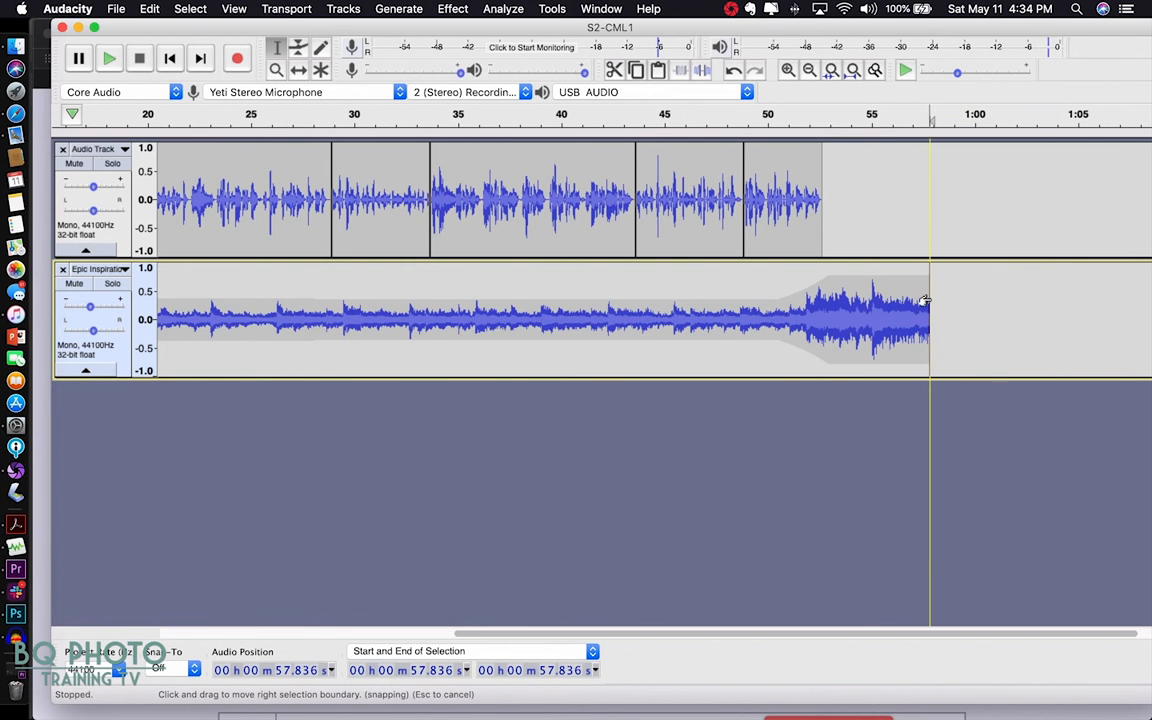
Apply Fade Out to the music from about 54.7 s to its end at 57.8 s and play the ending from about 48 s.
{"action": "left_click_drag", "start_coordinate": [925, 300], "coordinate": [872, 303]}
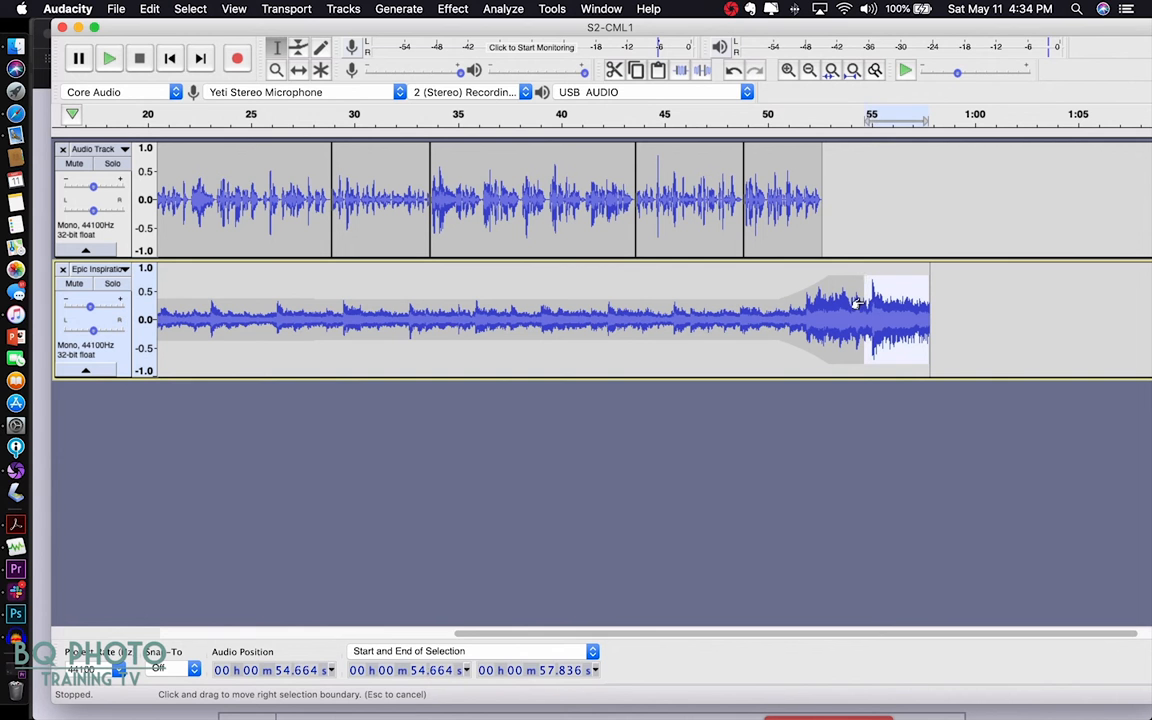
{"action": "left_click", "coordinate": [462, 8]}
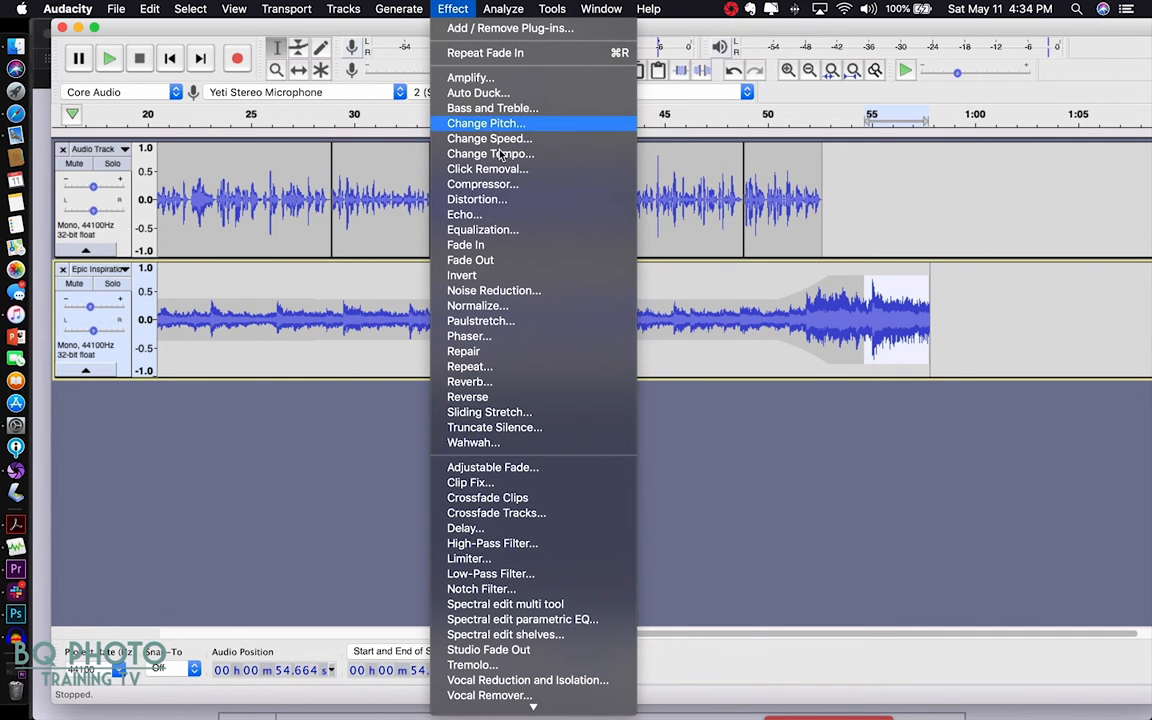
{"action": "left_click", "coordinate": [508, 264]}
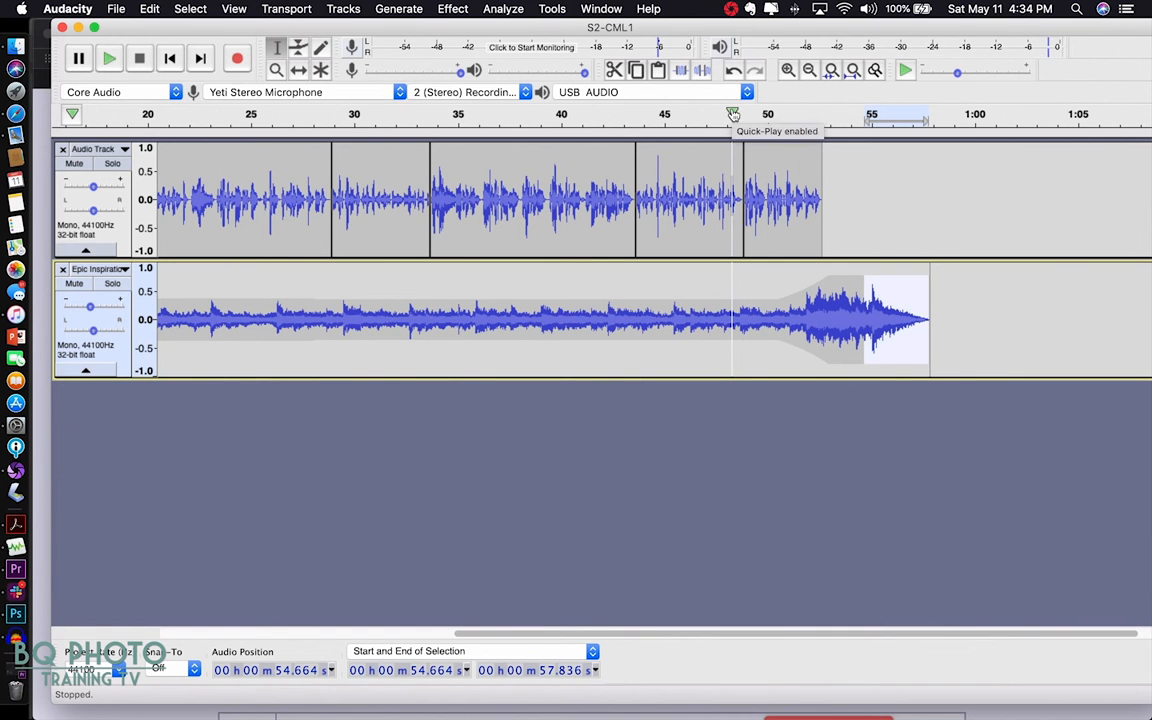
{"action": "left_click", "coordinate": [733, 113]}
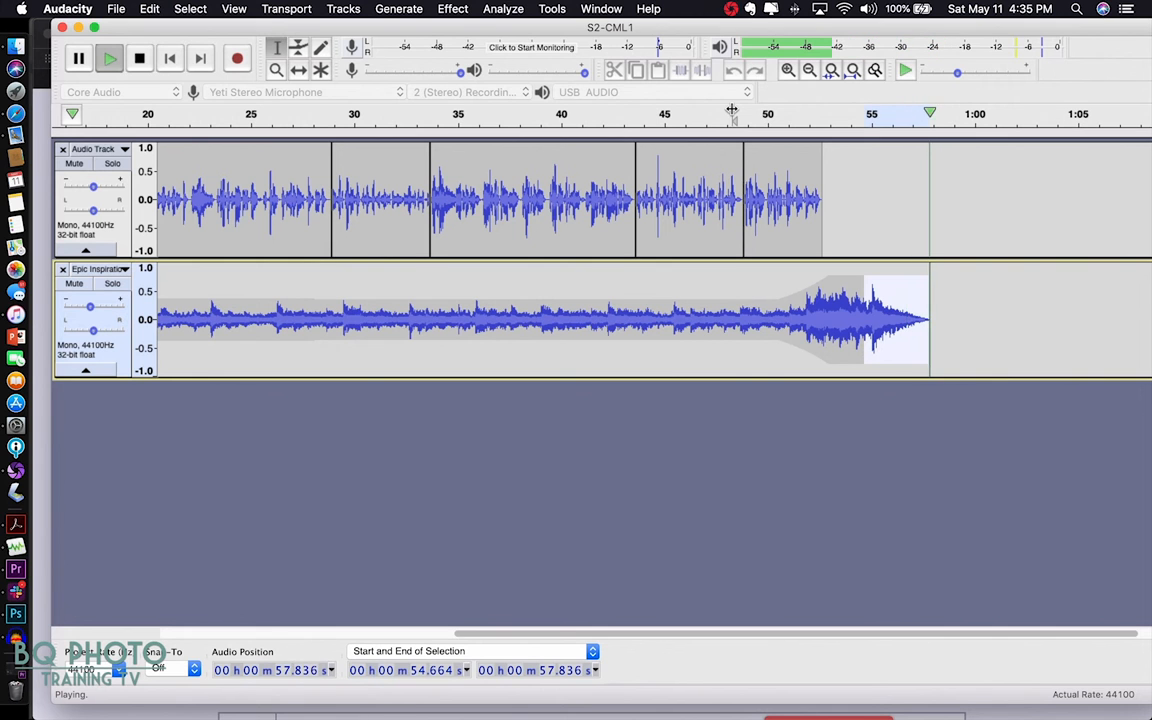
Apply Fade Out again to the music from about 57 s to 57.8 s and play the ending from about 50 s.
{"action": "left_click", "coordinate": [989, 295]}
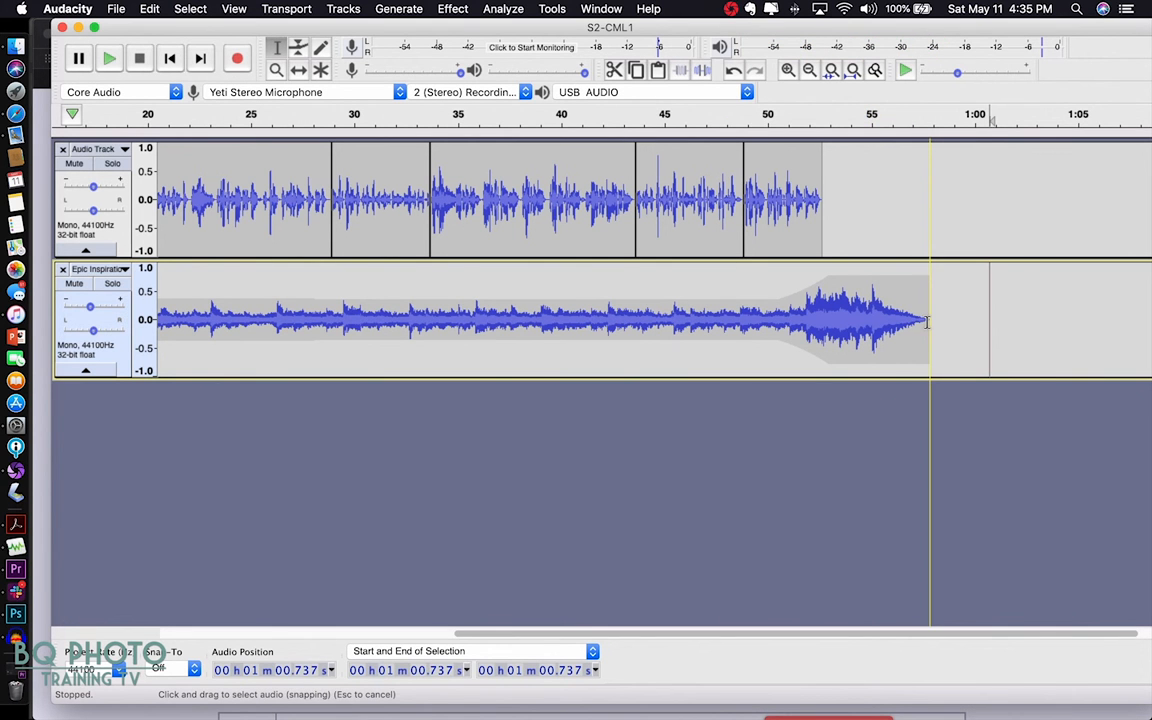
{"action": "left_click_drag", "start_coordinate": [927, 322], "coordinate": [918, 322]}
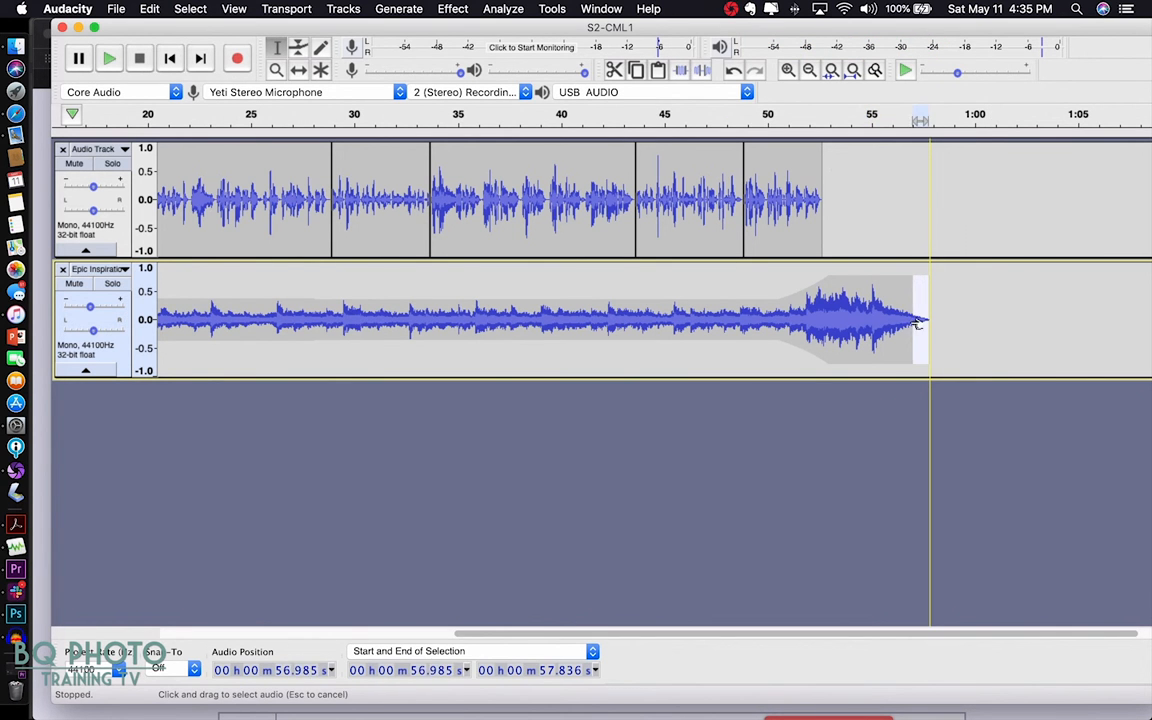
{"action": "left_click", "coordinate": [454, 14]}
{"action": "left_click", "coordinate": [492, 263]}
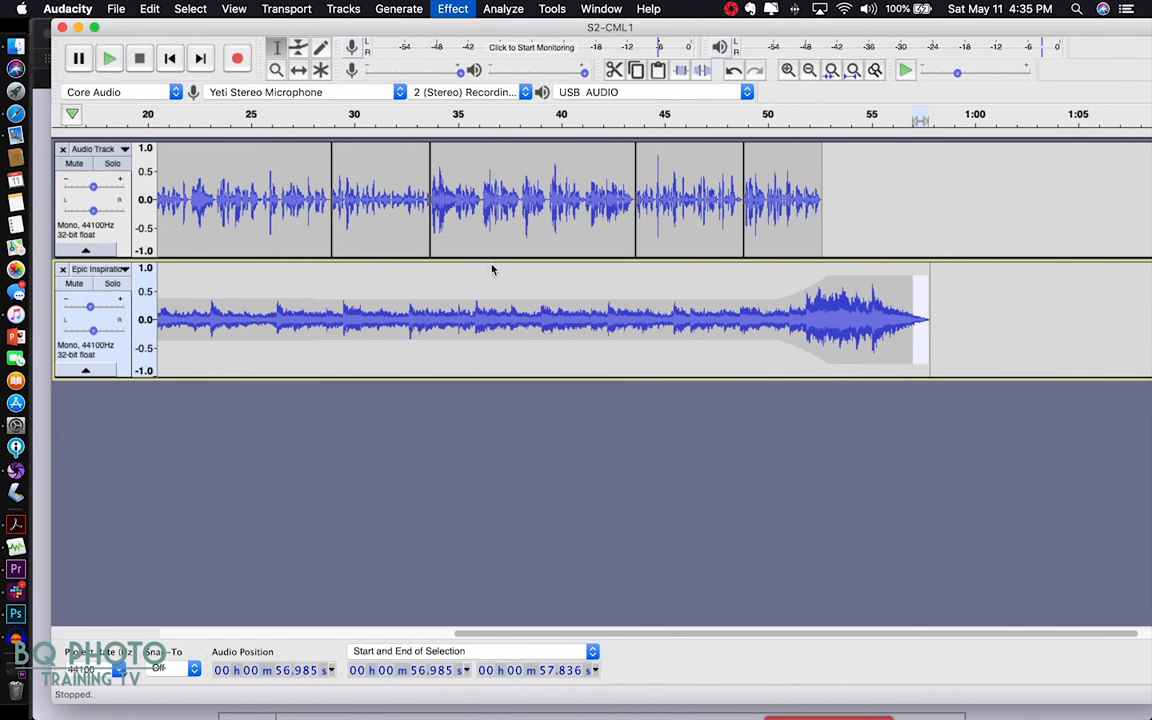
{"action": "left_click", "coordinate": [976, 284]}
{"action": "left_click", "coordinate": [776, 120]}
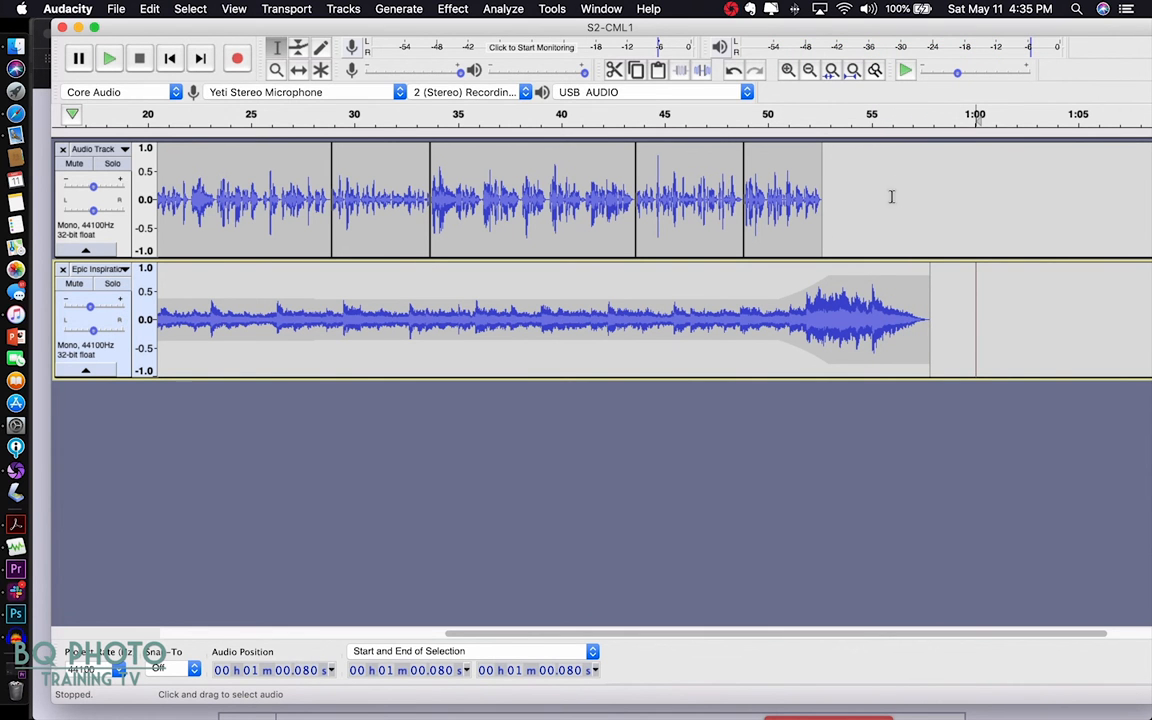
Preview and apply Normalize at a -4.5 dB peak to the whole music track, and play the mix from about 1 s.
{"action": "scroll", "coordinate": [827, 226], "scroll_direction": "left", "scroll_amount": 10}
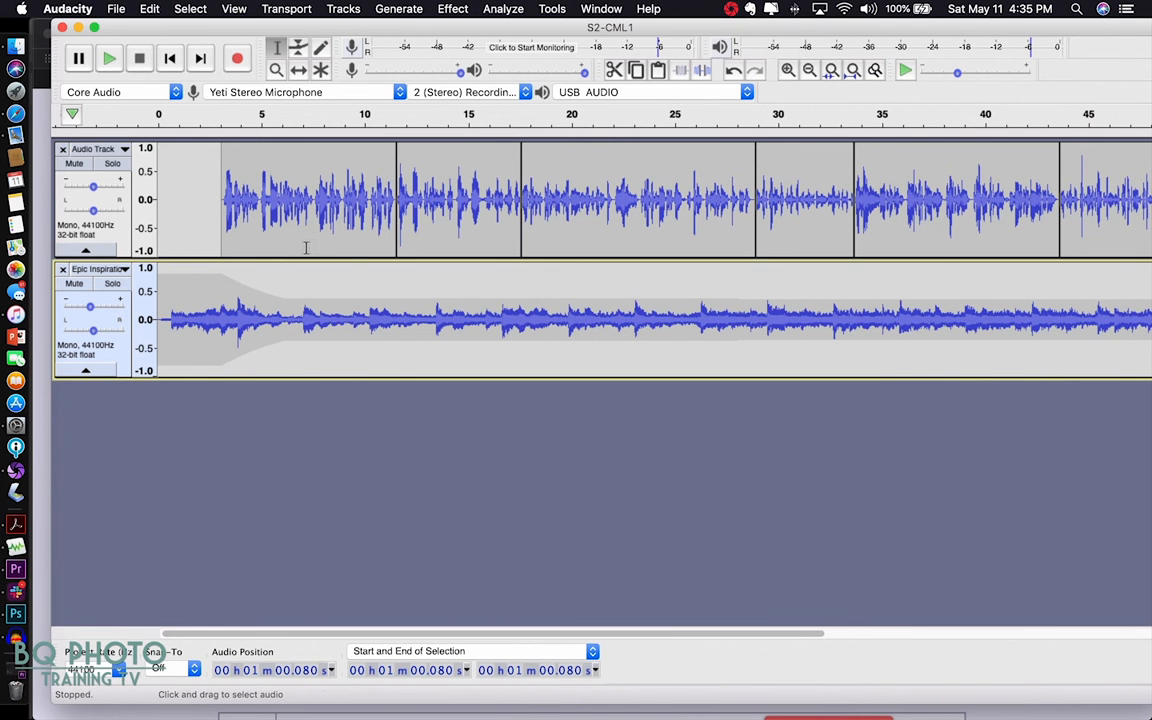
{"action": "double_click", "coordinate": [181, 296]}
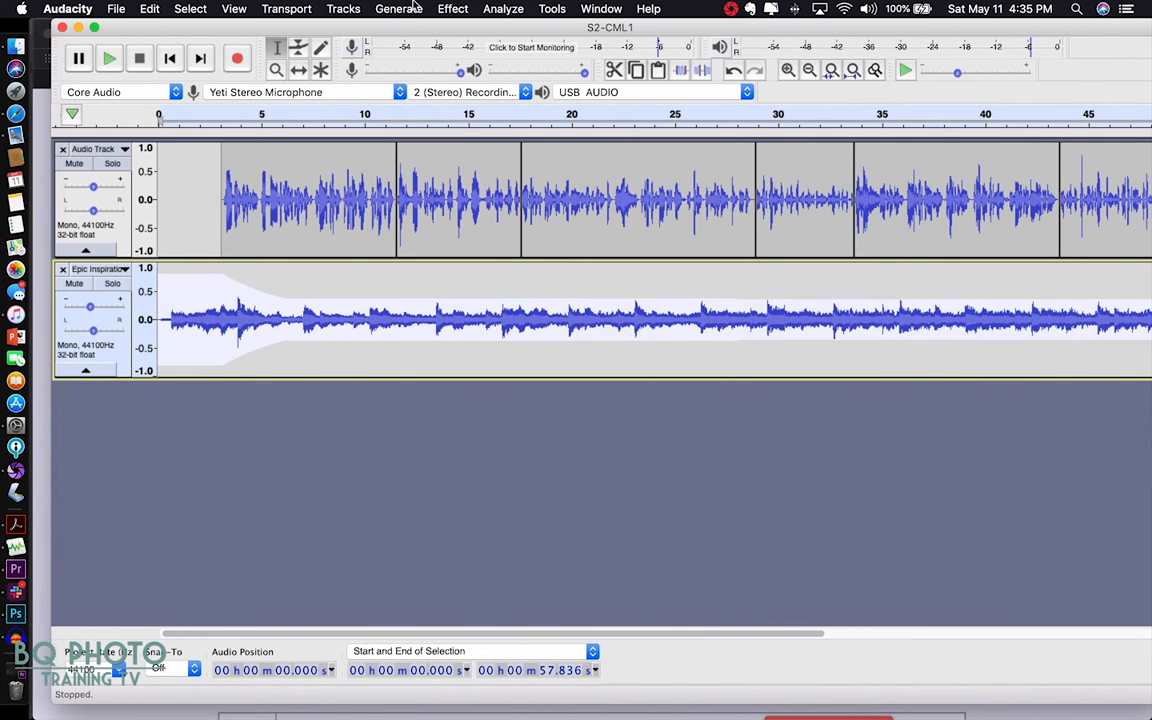
{"action": "left_click", "coordinate": [463, 10]}
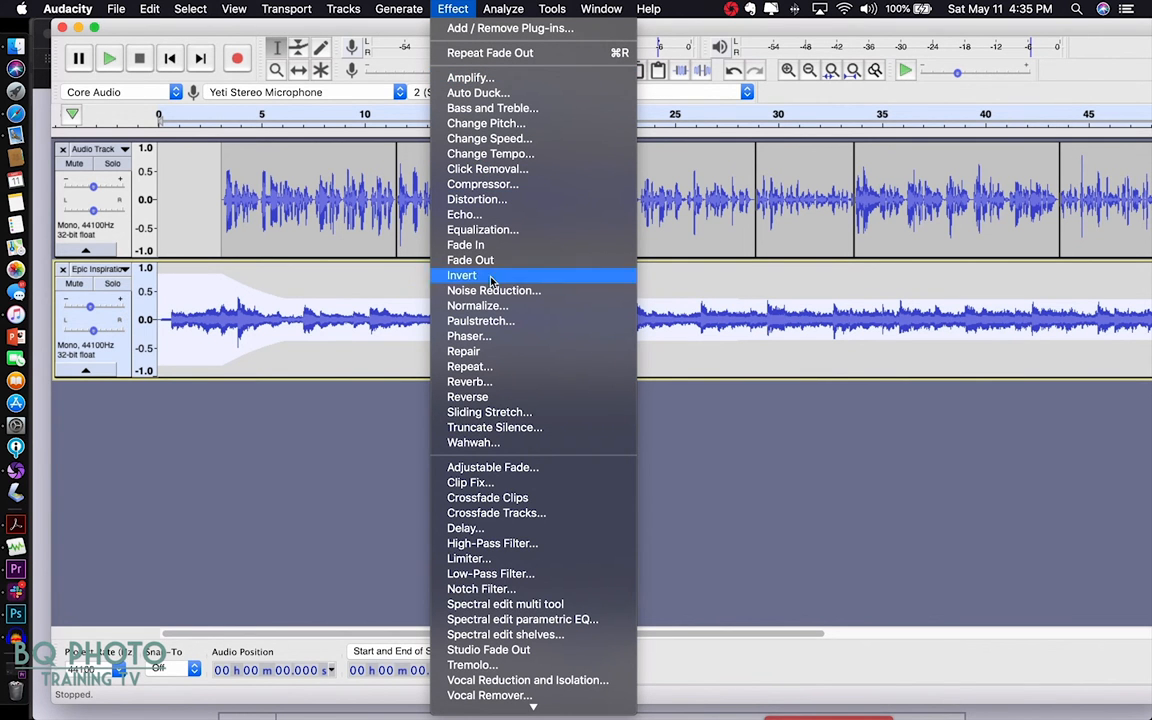
{"action": "left_click", "coordinate": [477, 305]}
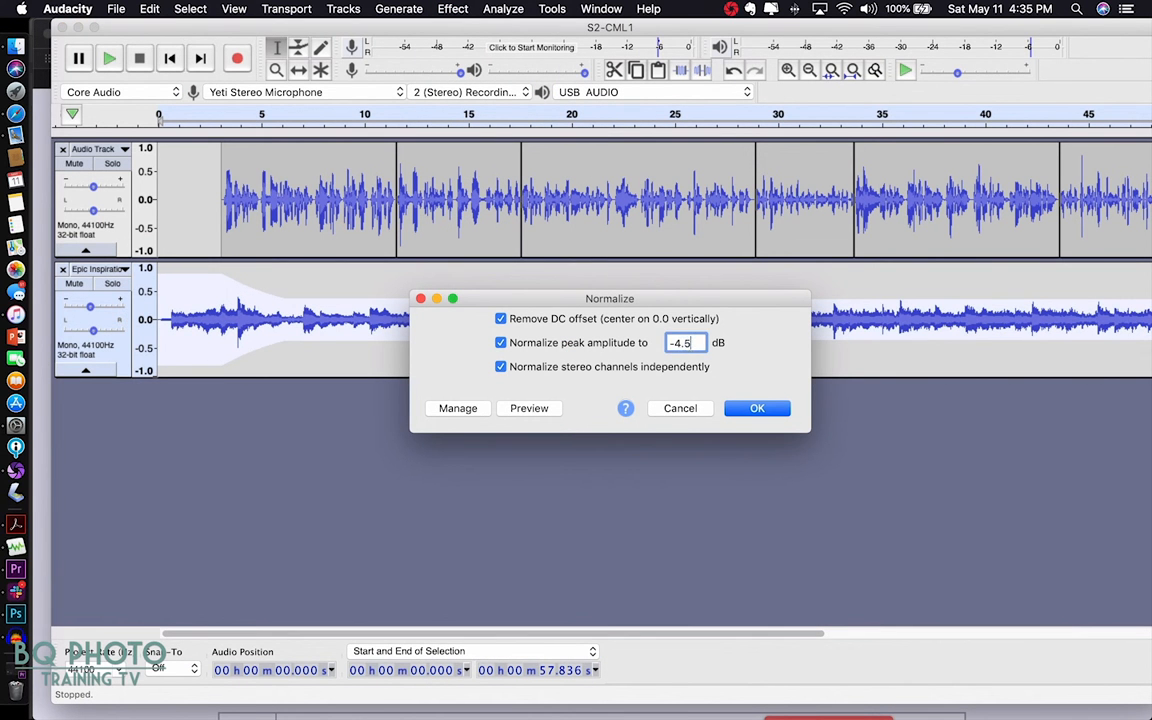
{"action": "left_click", "coordinate": [516, 410]}
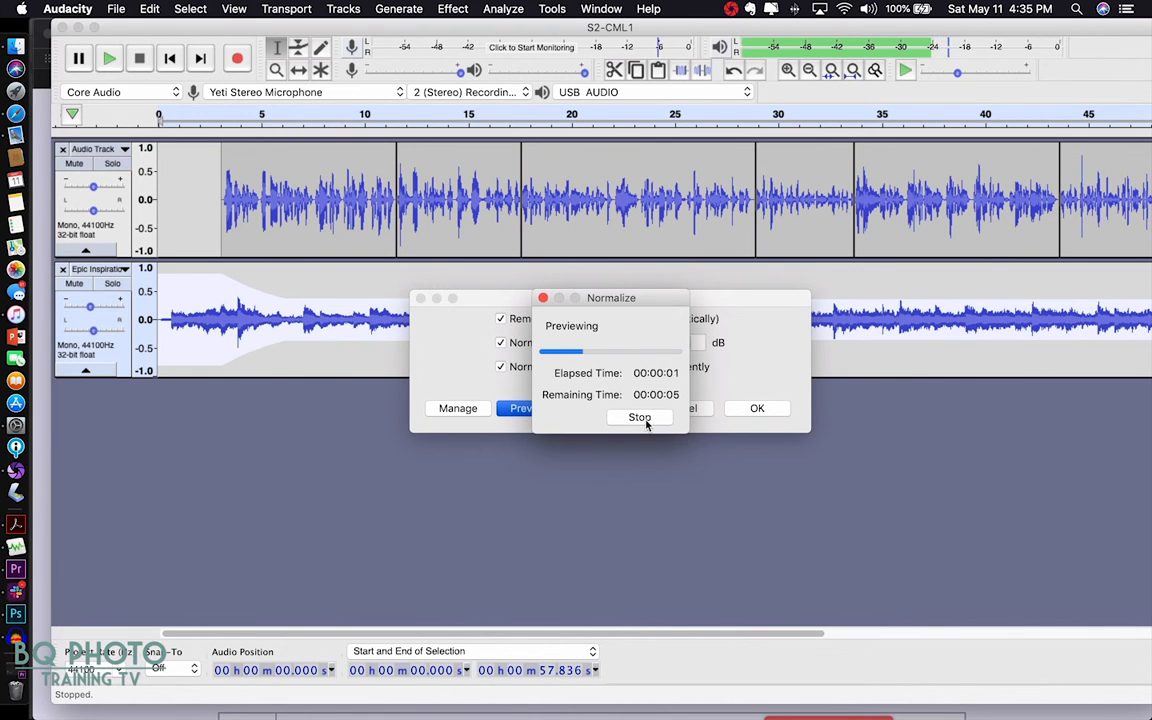
{"action": "left_click", "coordinate": [754, 408]}
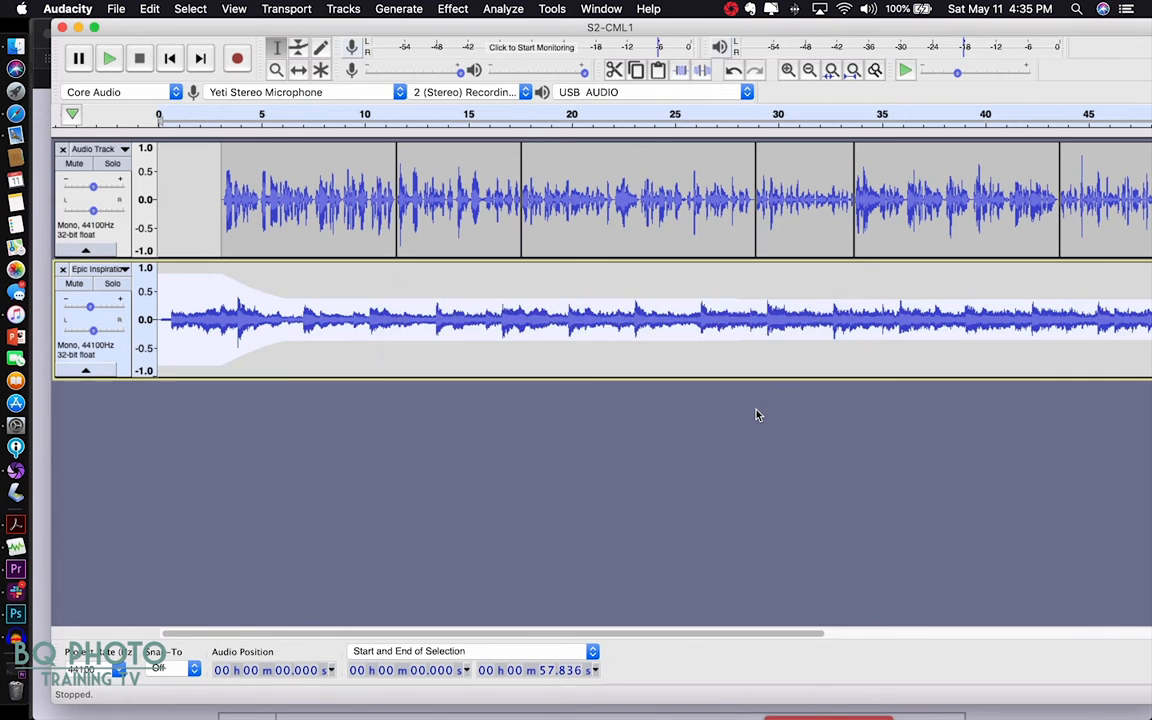
{"action": "left_click", "coordinate": [757, 414]}
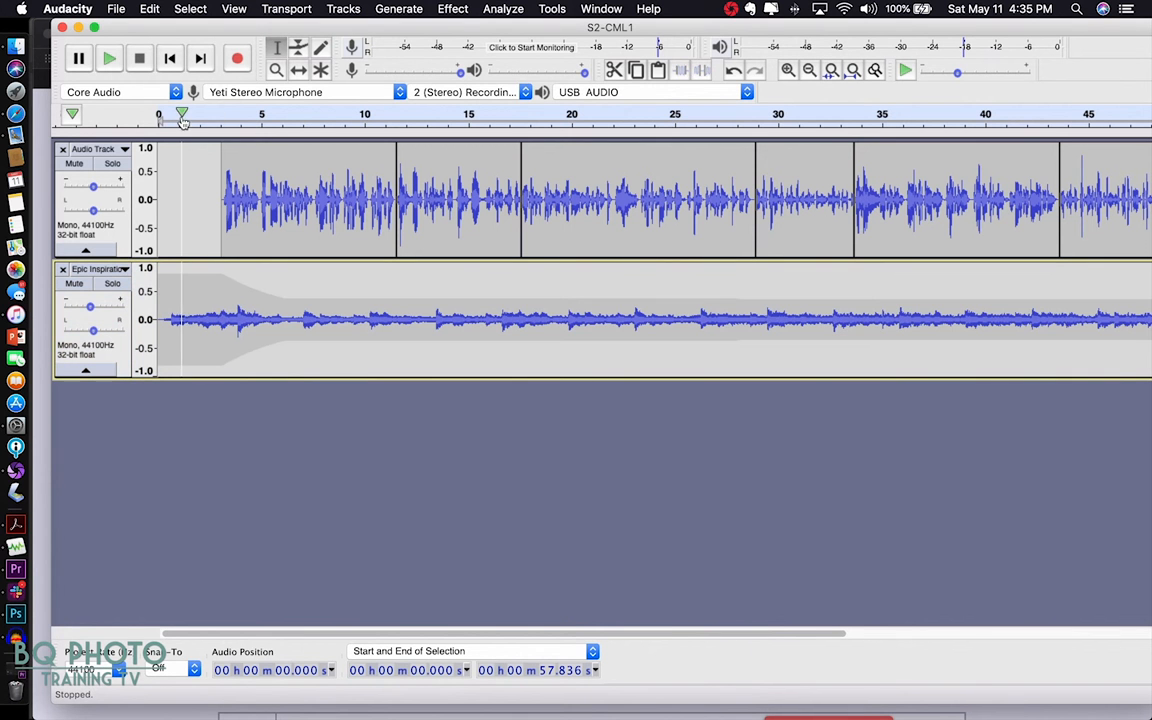
{"action": "left_click", "coordinate": [180, 114]}
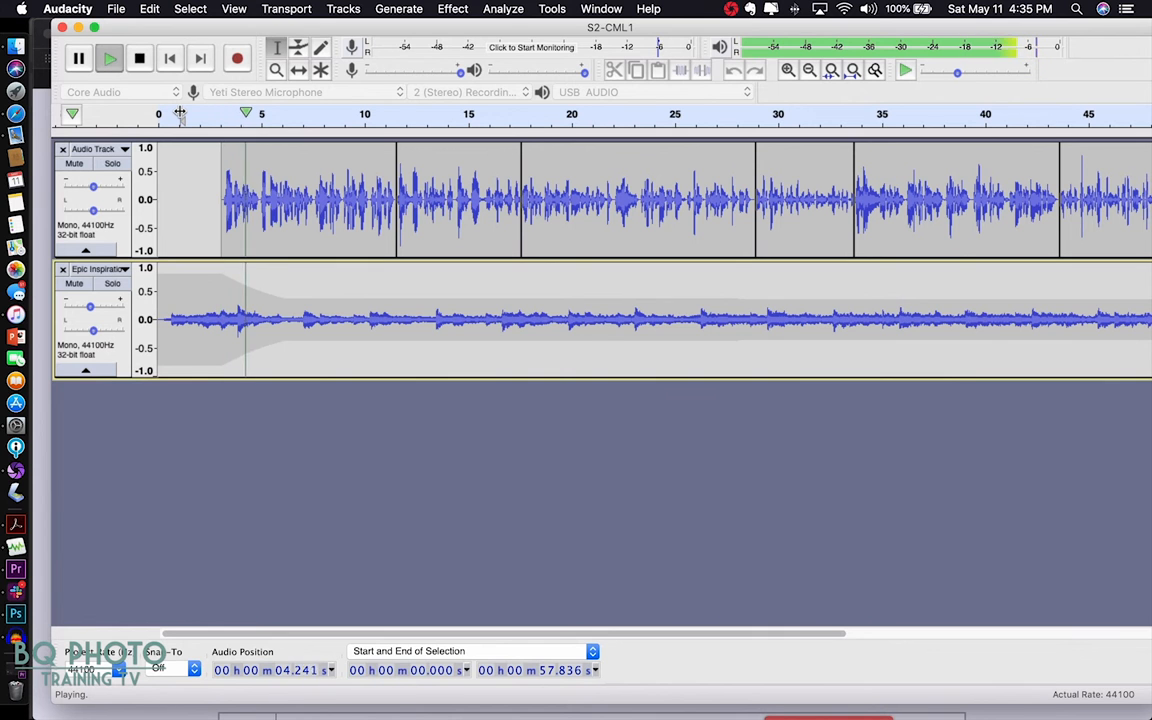
Undo the last Normalize, reapply it to the whole music track at a -4.2 dB peak, and decline the incoming call.
{"action": "key", "text": "XF86AudioRaiseVolume"}
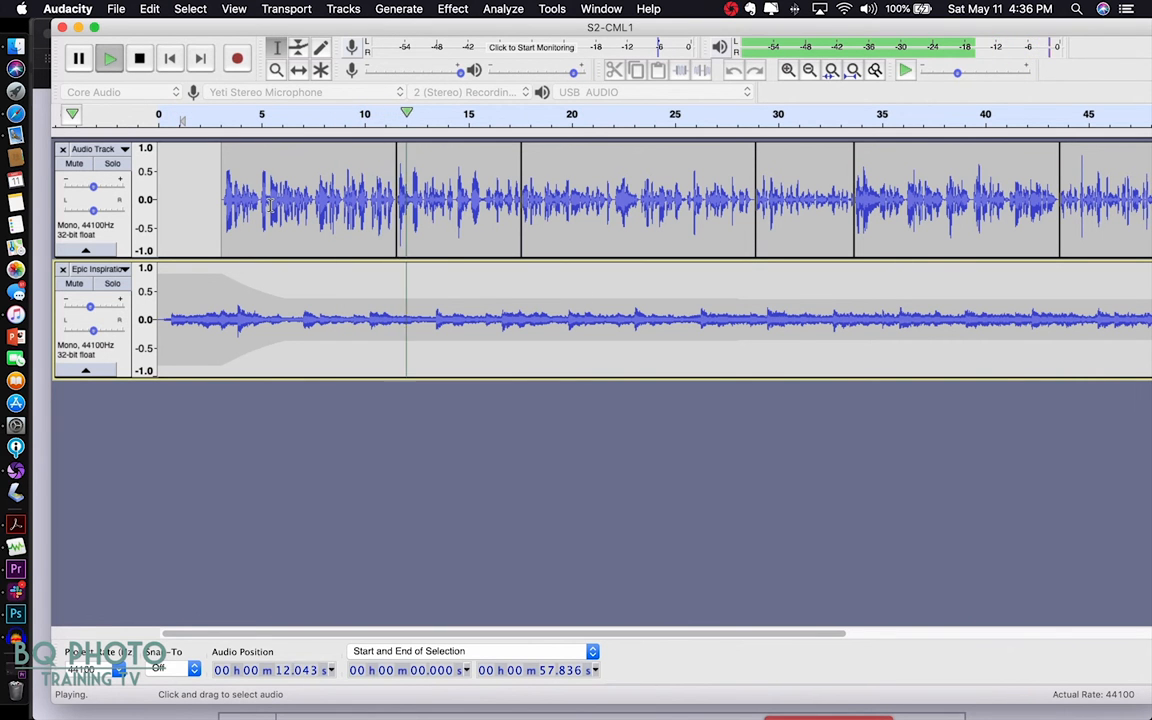
{"action": "key", "text": "space"}
{"action": "key", "text": "super+z"}
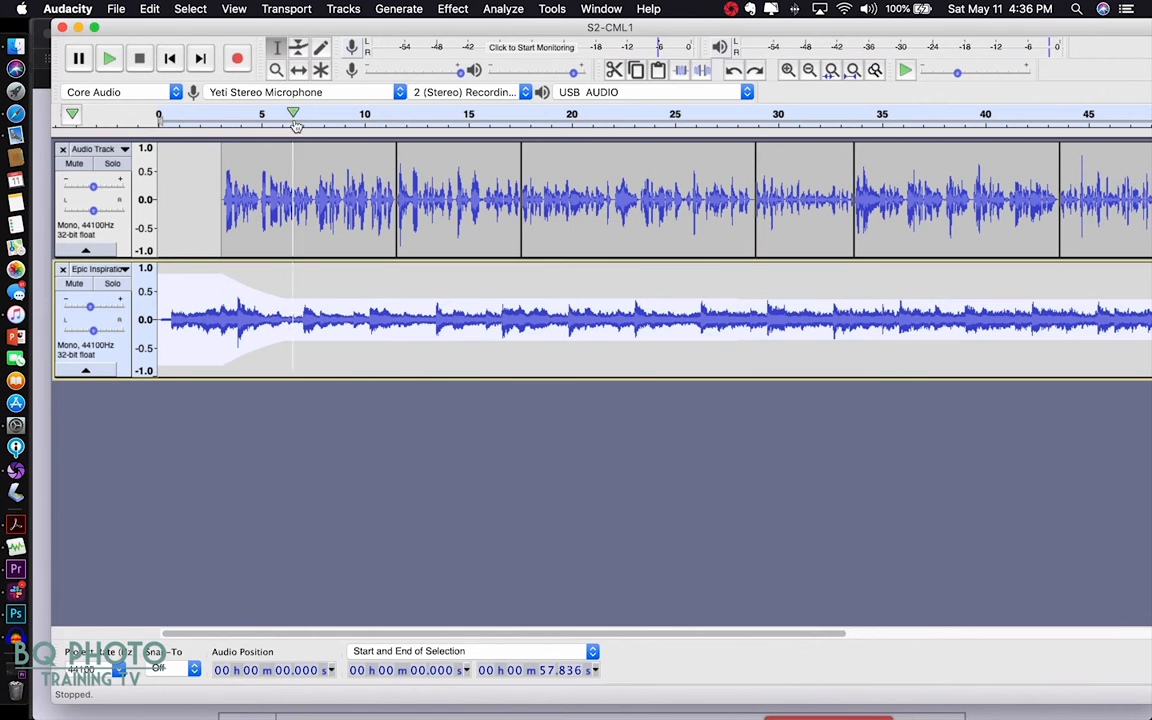
{"action": "left_click", "coordinate": [462, 8]}
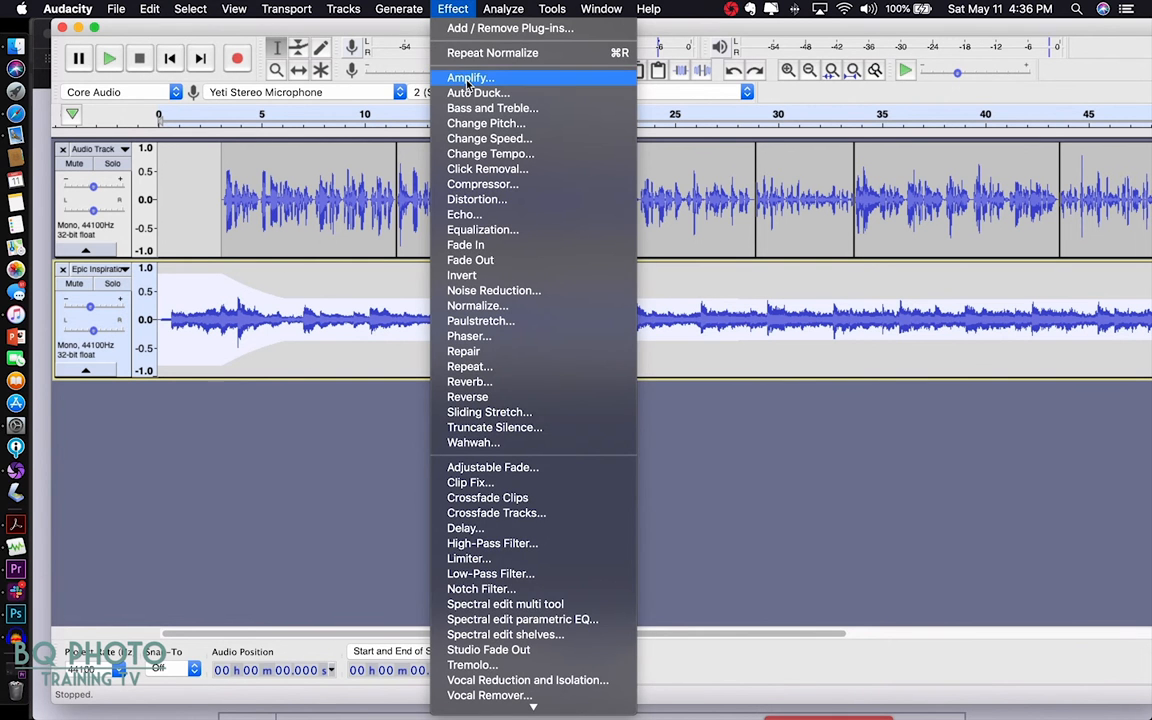
{"action": "left_click", "coordinate": [483, 308]}
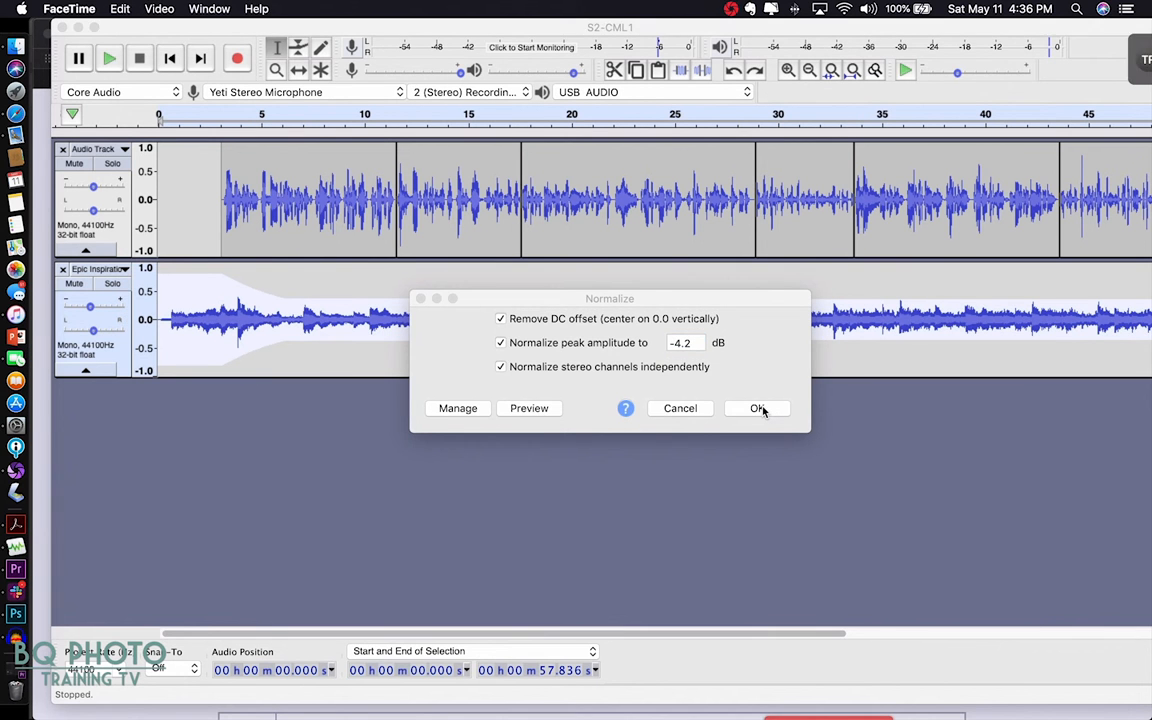
{"action": "left_click", "coordinate": [759, 408]}
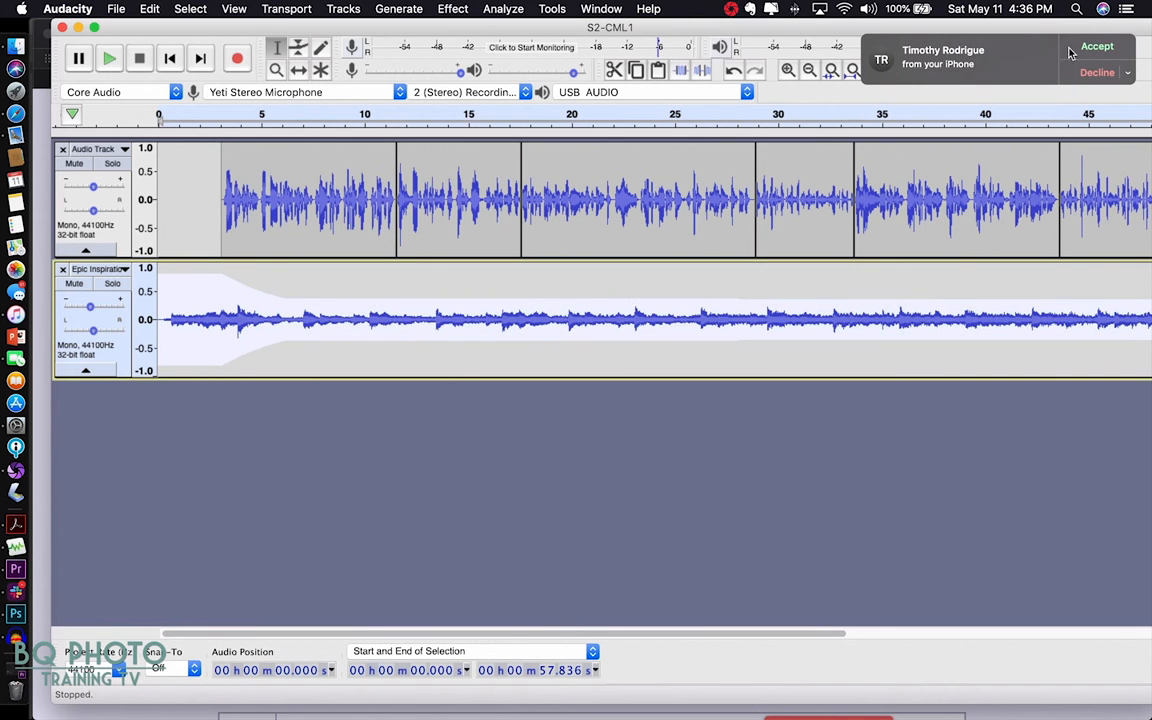
{"action": "left_click", "coordinate": [1096, 73]}
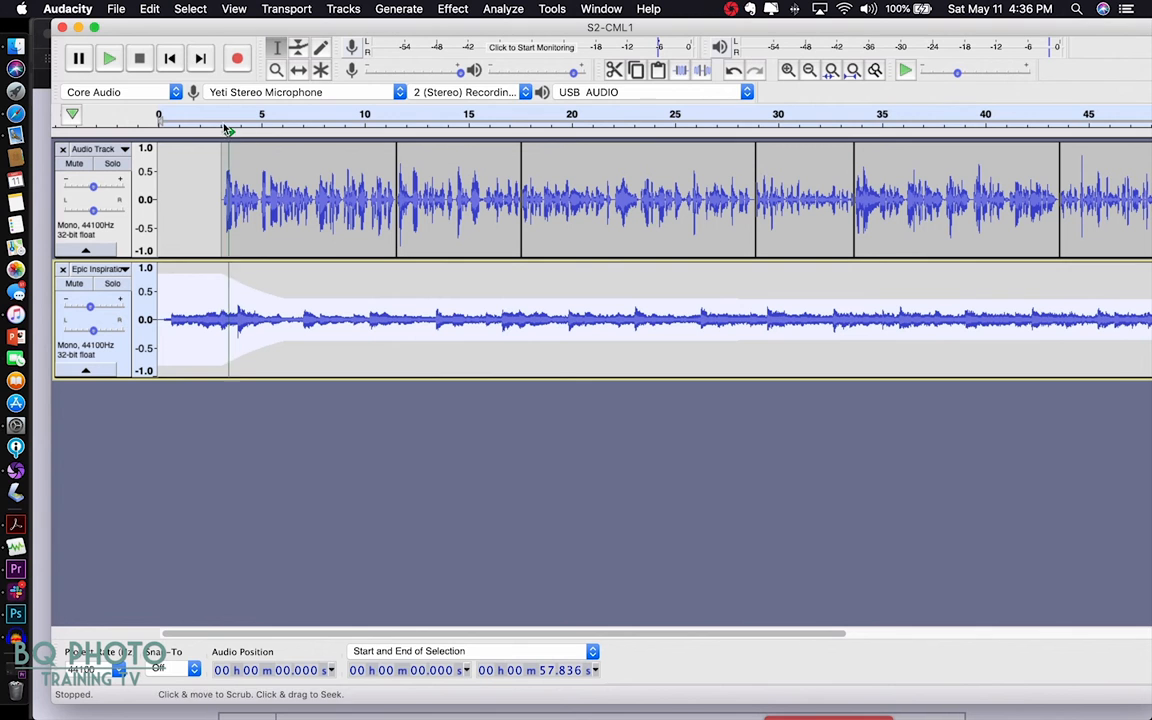
Play the mix from the start, raise the music track's gain slightly to its centre setting, and play again from about 16 s.
{"action": "left_click", "coordinate": [160, 112]}
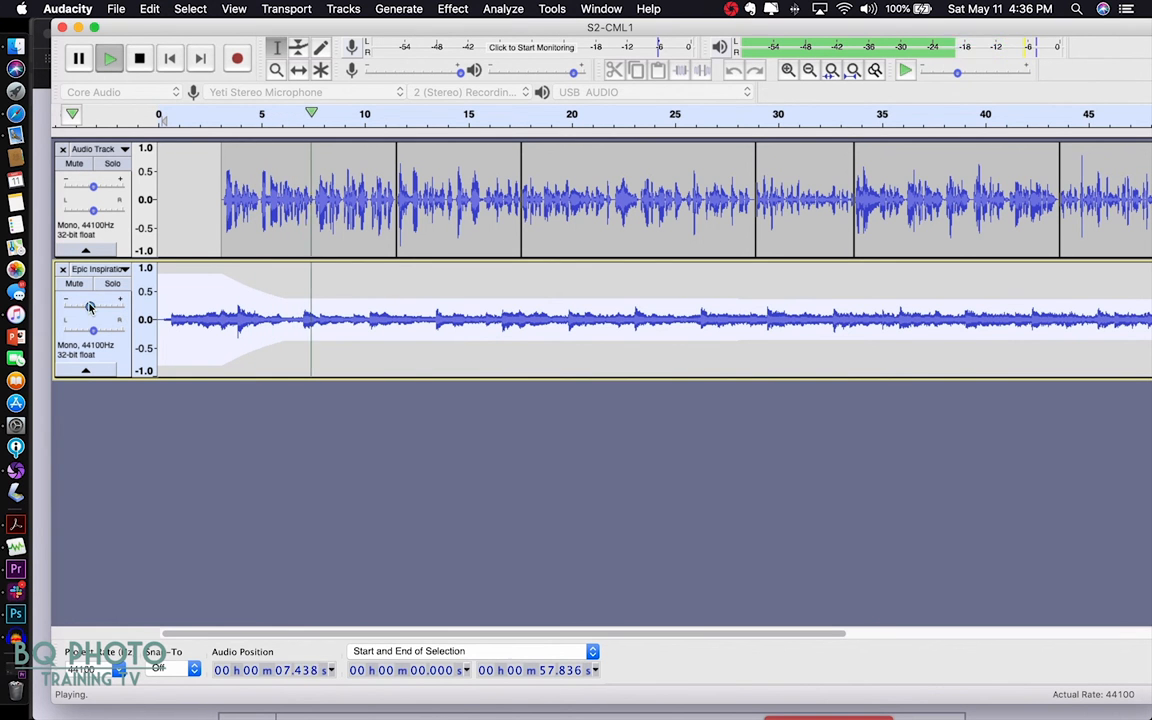
{"action": "left_click_drag", "start_coordinate": [91, 307], "coordinate": [96, 310]}
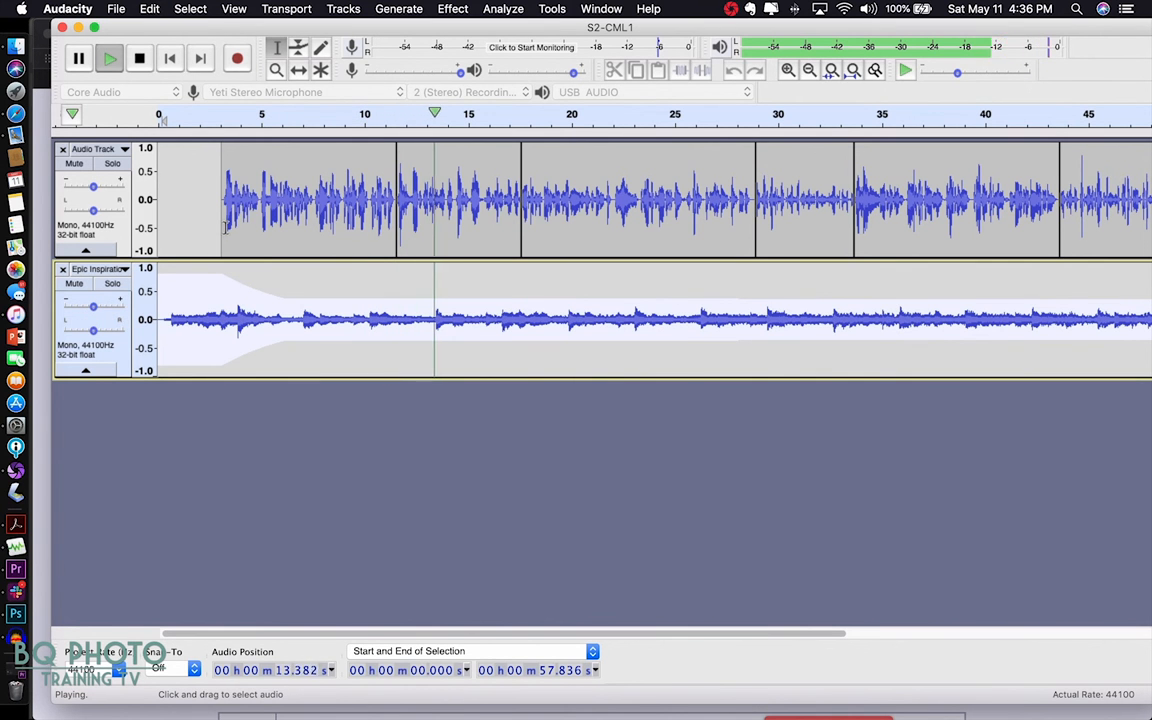
{"action": "key", "text": "space"}
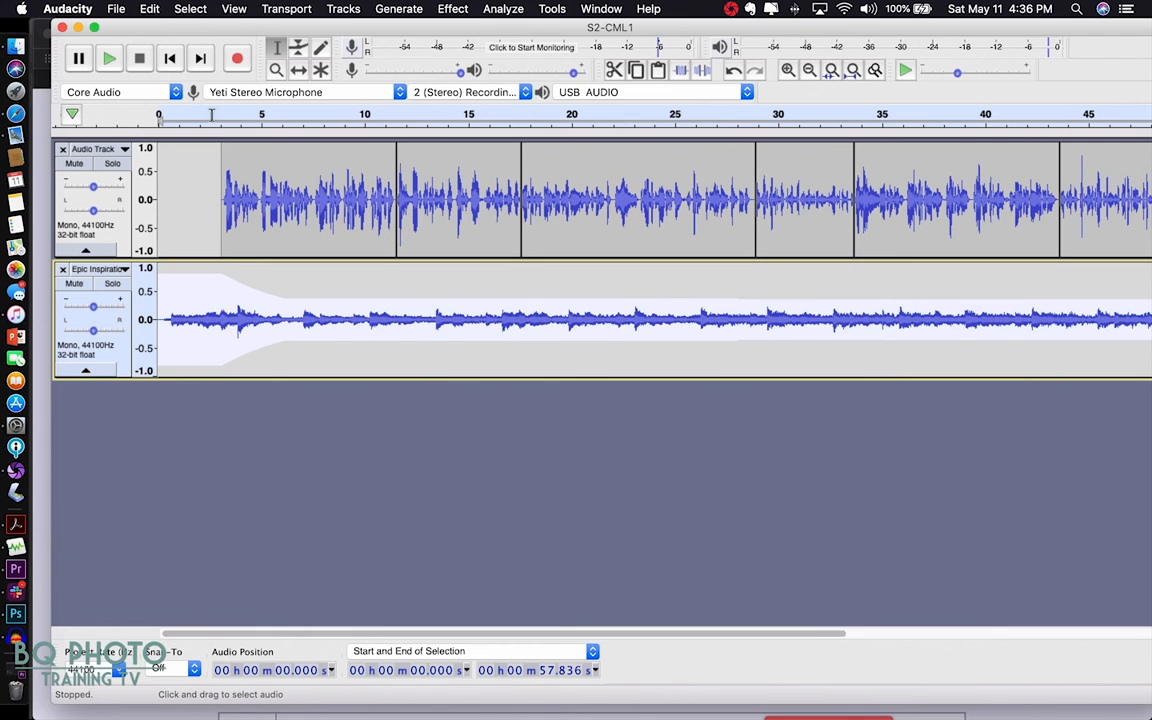
{"action": "left_click", "coordinate": [485, 120]}
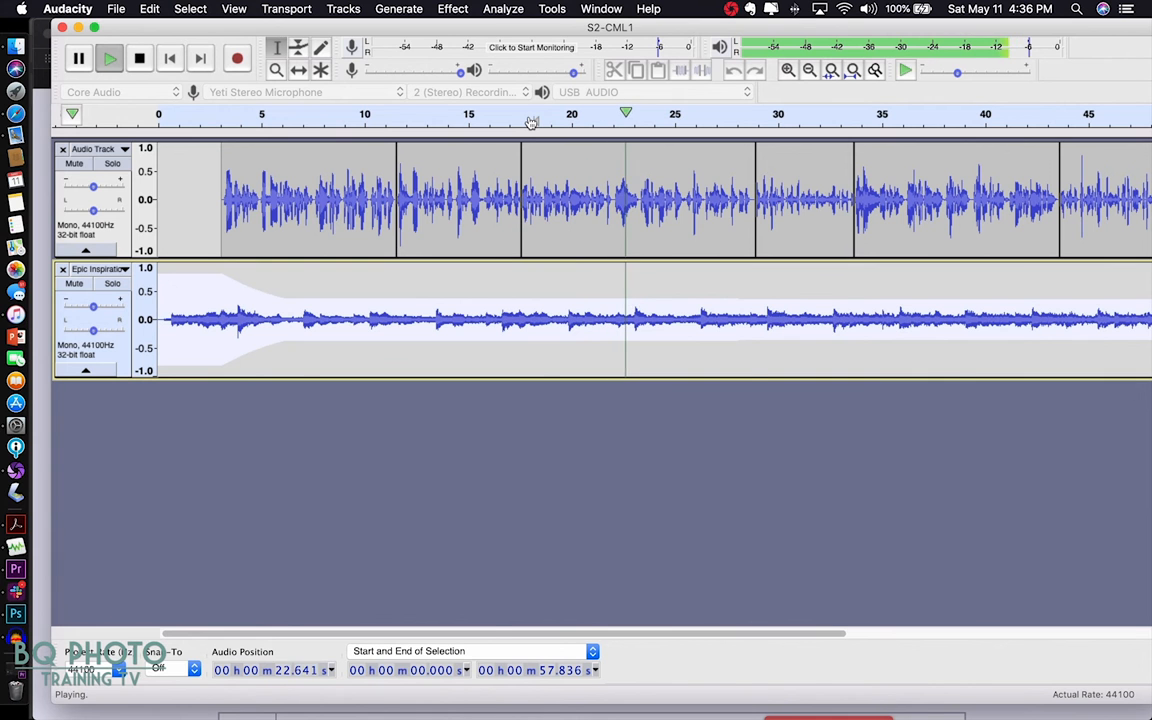
{"action": "key", "text": "space"}
Check the end of both tracks and save the project under its existing name.
{"action": "scroll", "coordinate": [600, 200], "scroll_direction": "right", "scroll_amount": 8}
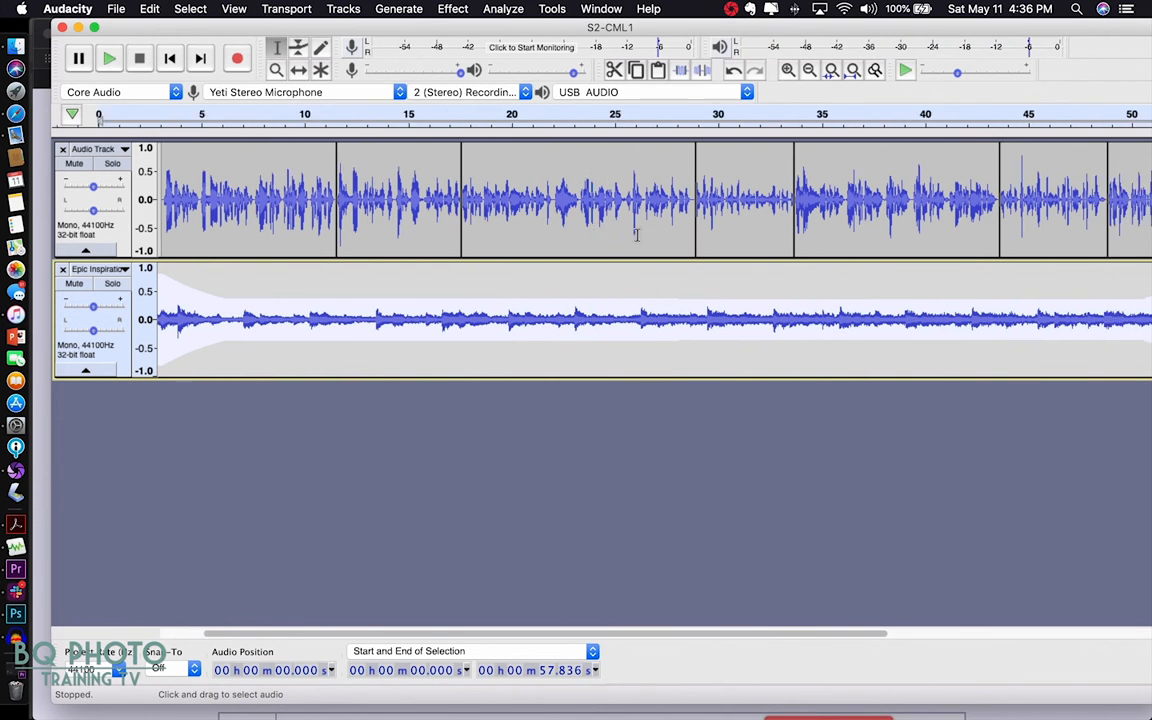
{"action": "scroll", "coordinate": [637, 235], "scroll_direction": "left", "scroll_amount": 1}
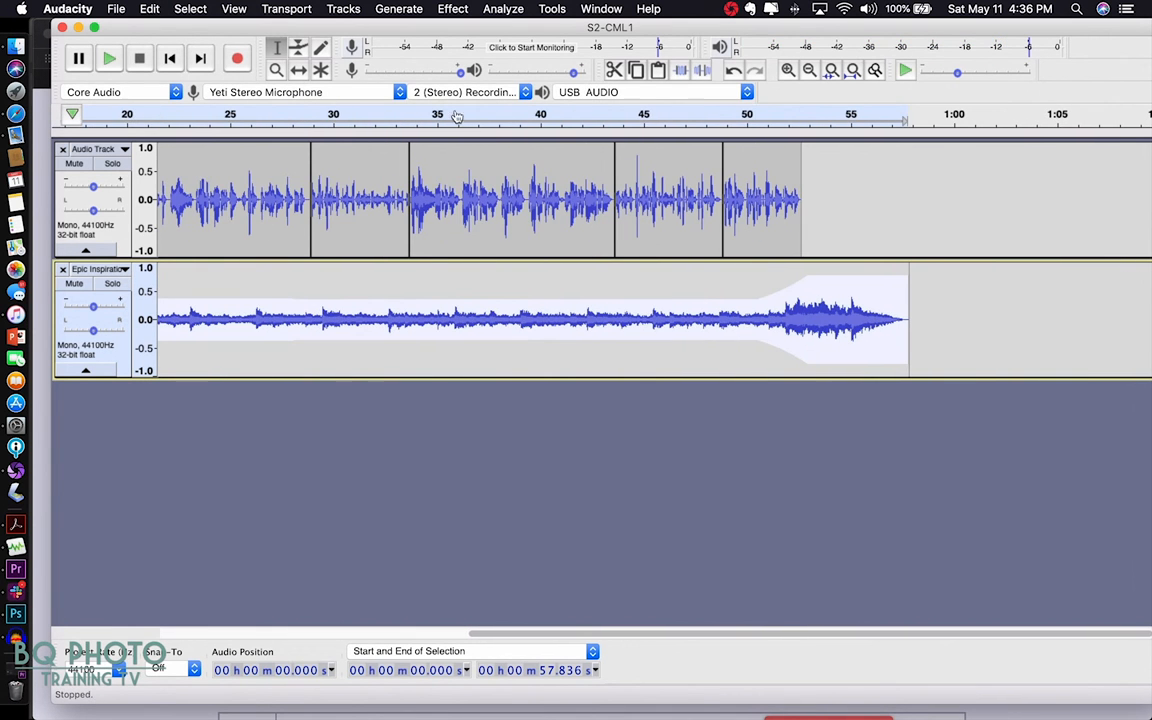
{"action": "left_click", "coordinate": [117, 9]}
{"action": "mouse_move", "coordinate": [160, 98]}
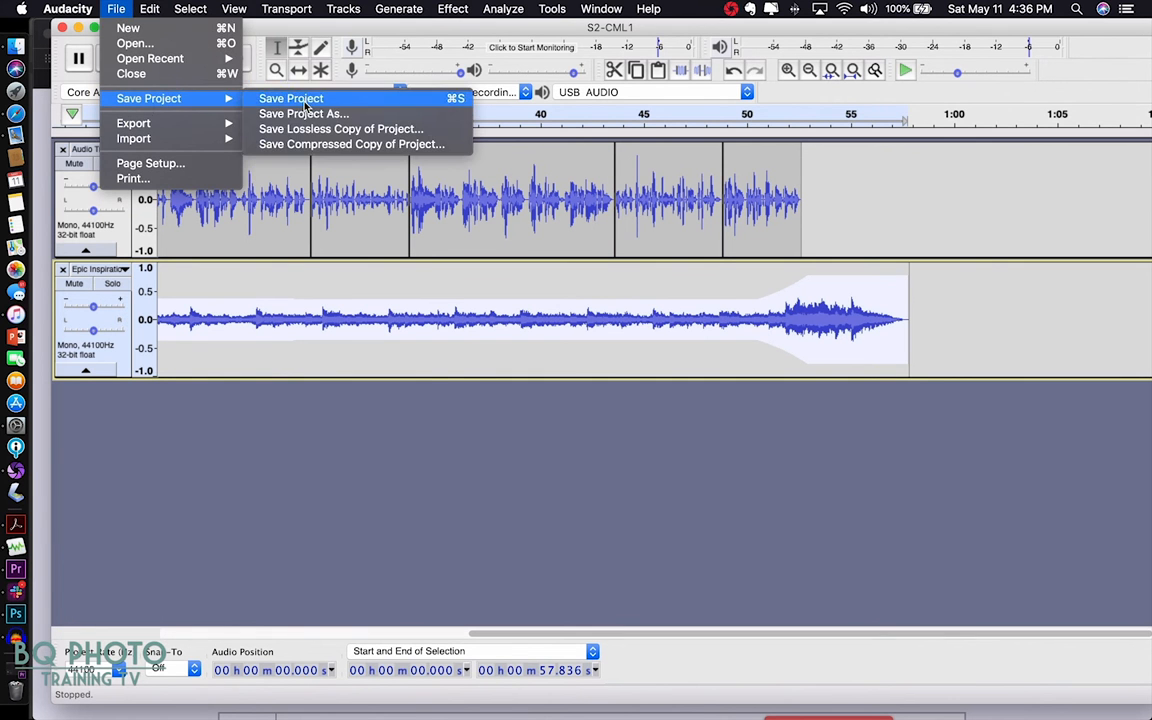
{"action": "left_click", "coordinate": [290, 99]}
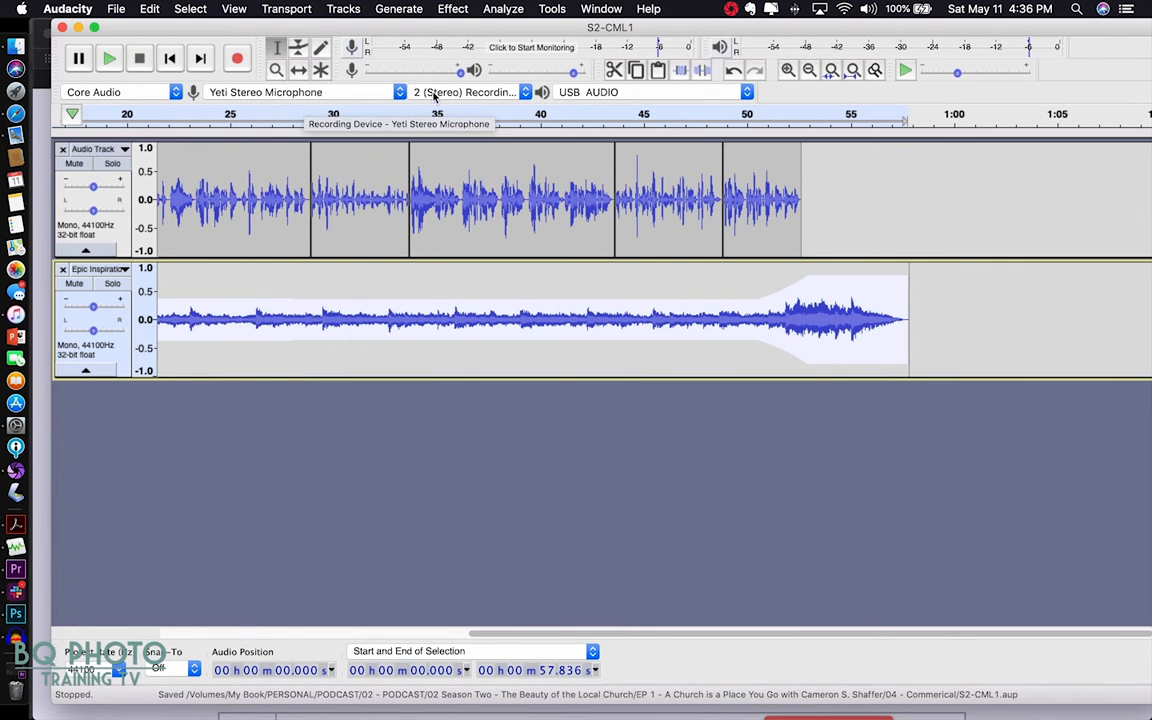
Apply Mix and Render to the selected music track to bake in its volume envelope.
{"action": "left_click", "coordinate": [418, 9]}
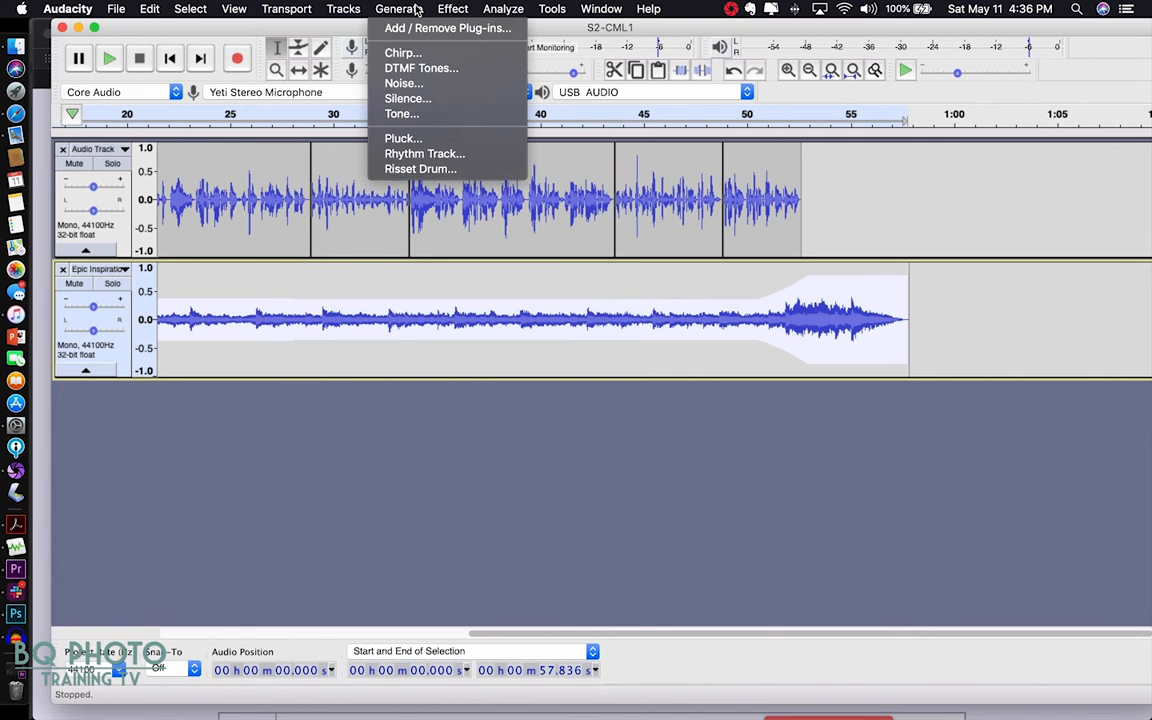
{"action": "mouse_move", "coordinate": [496, 9]}
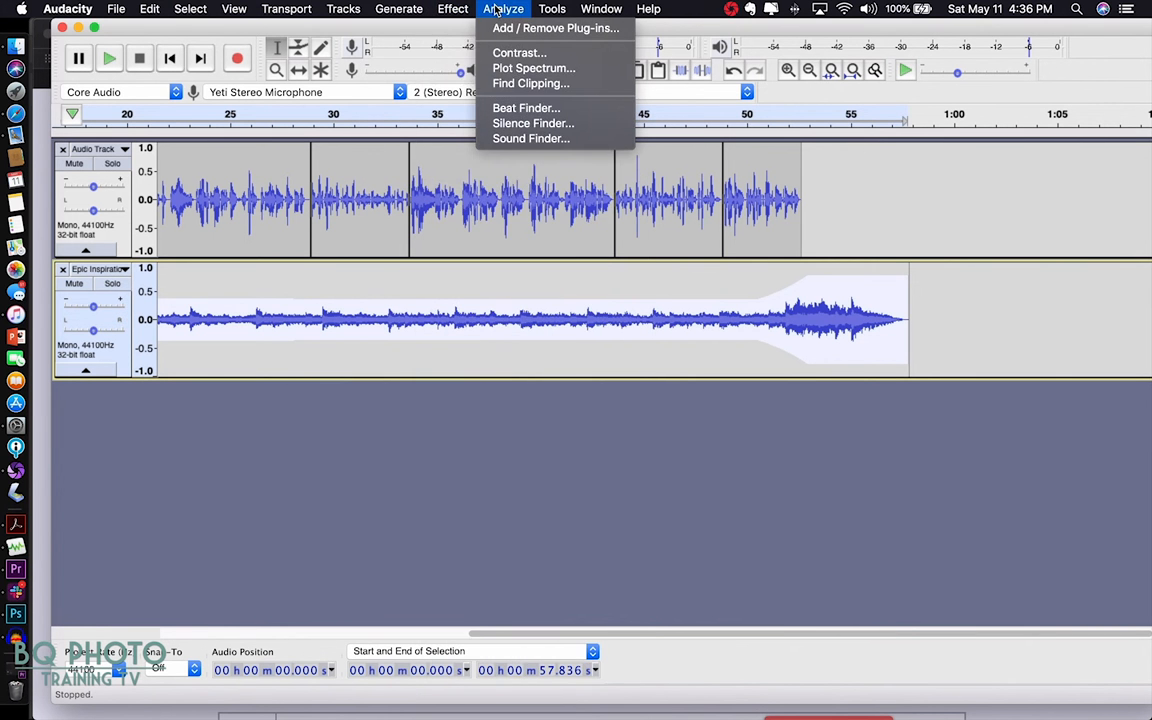
{"action": "mouse_move", "coordinate": [412, 11]}
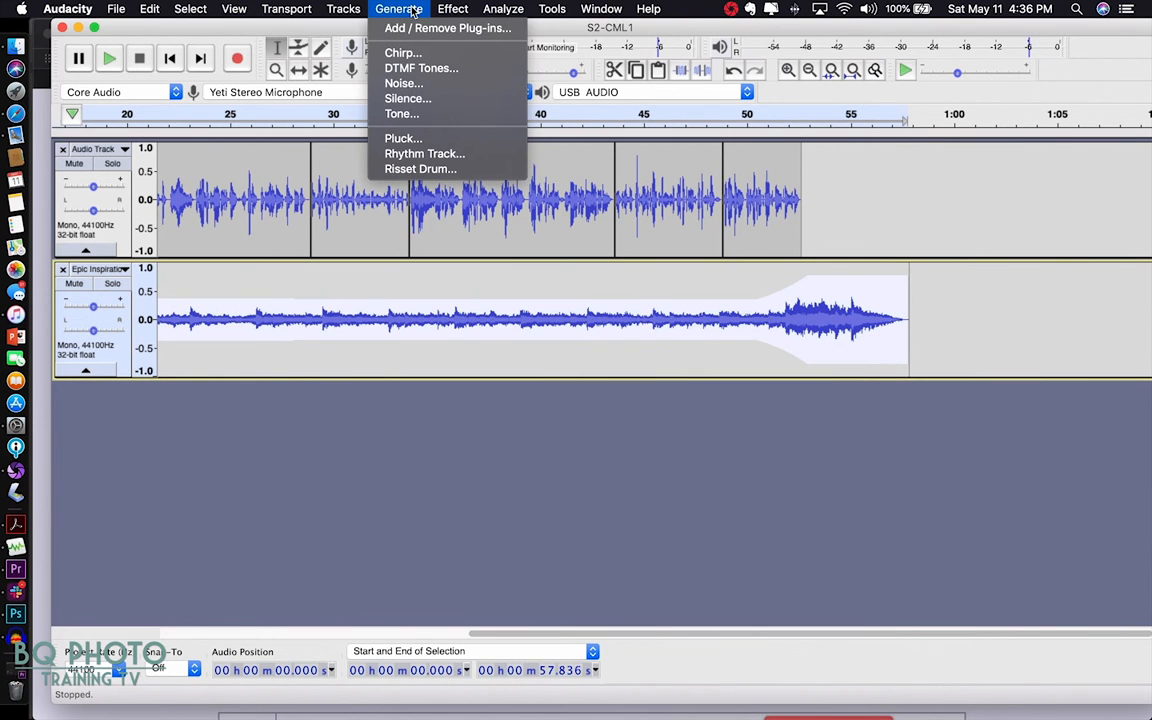
{"action": "mouse_move", "coordinate": [345, 11]}
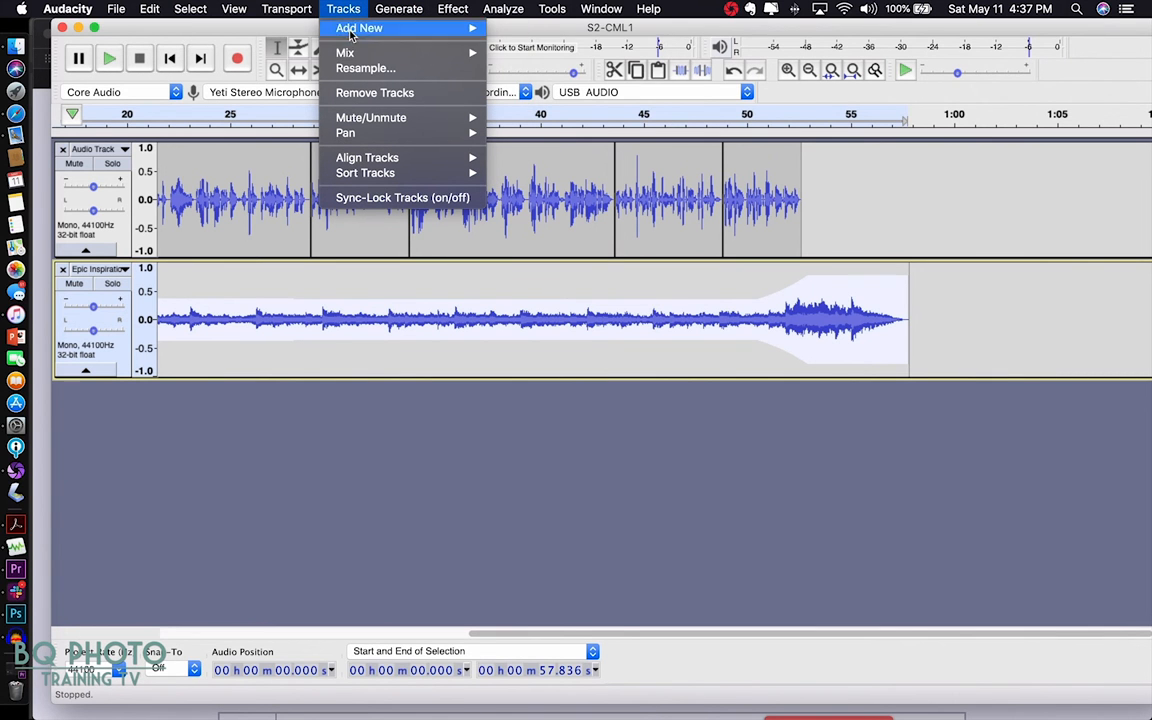
{"action": "mouse_move", "coordinate": [318, 53]}
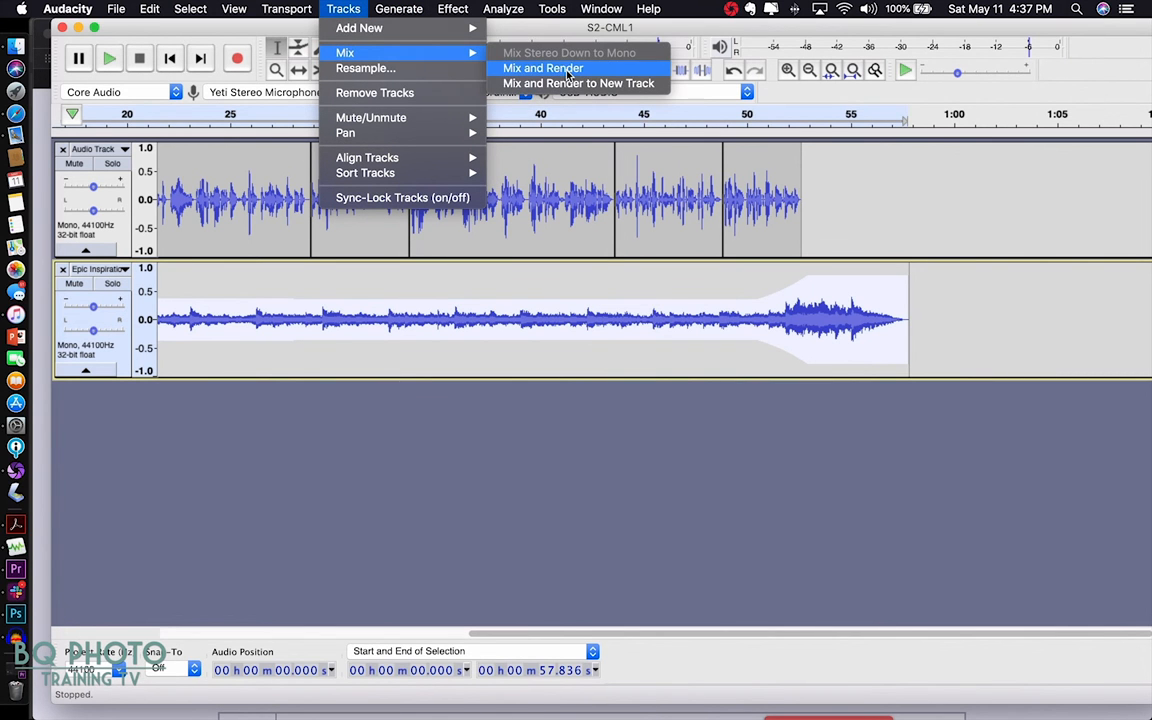
{"action": "left_click", "coordinate": [567, 70]}
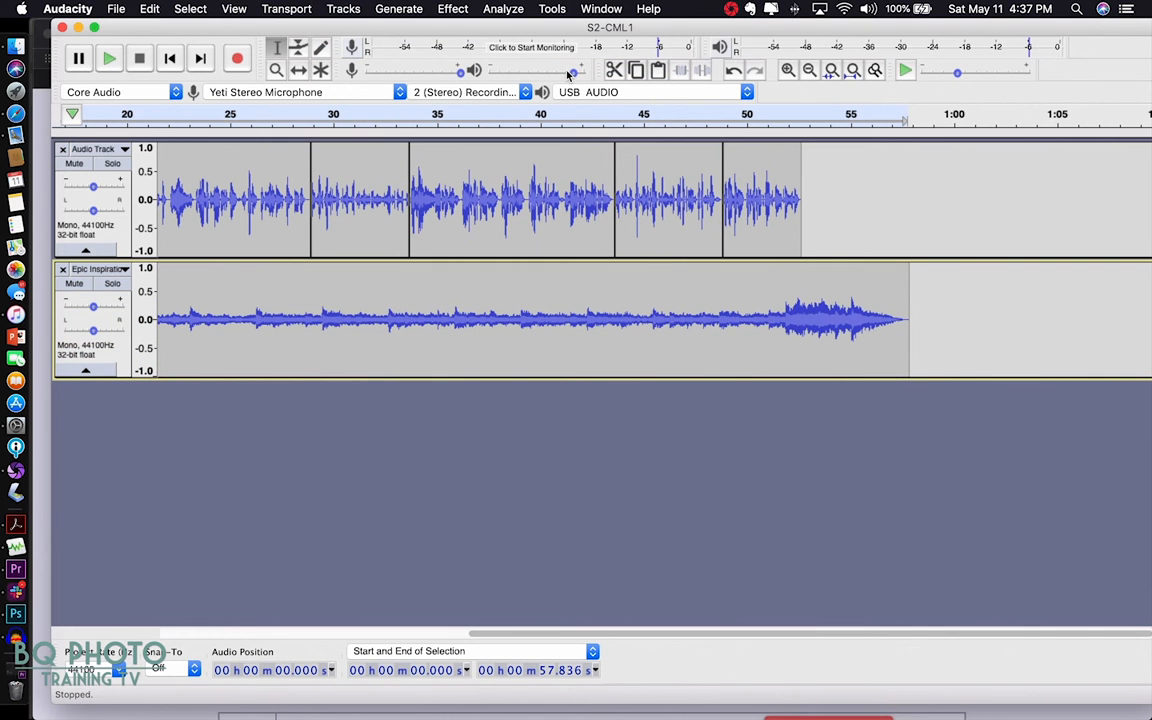
Play the mix from the opening seconds and fine-tune the music track's gain to slightly above centre.
{"action": "scroll", "coordinate": [608, 245], "scroll_direction": "left", "scroll_amount": 10}
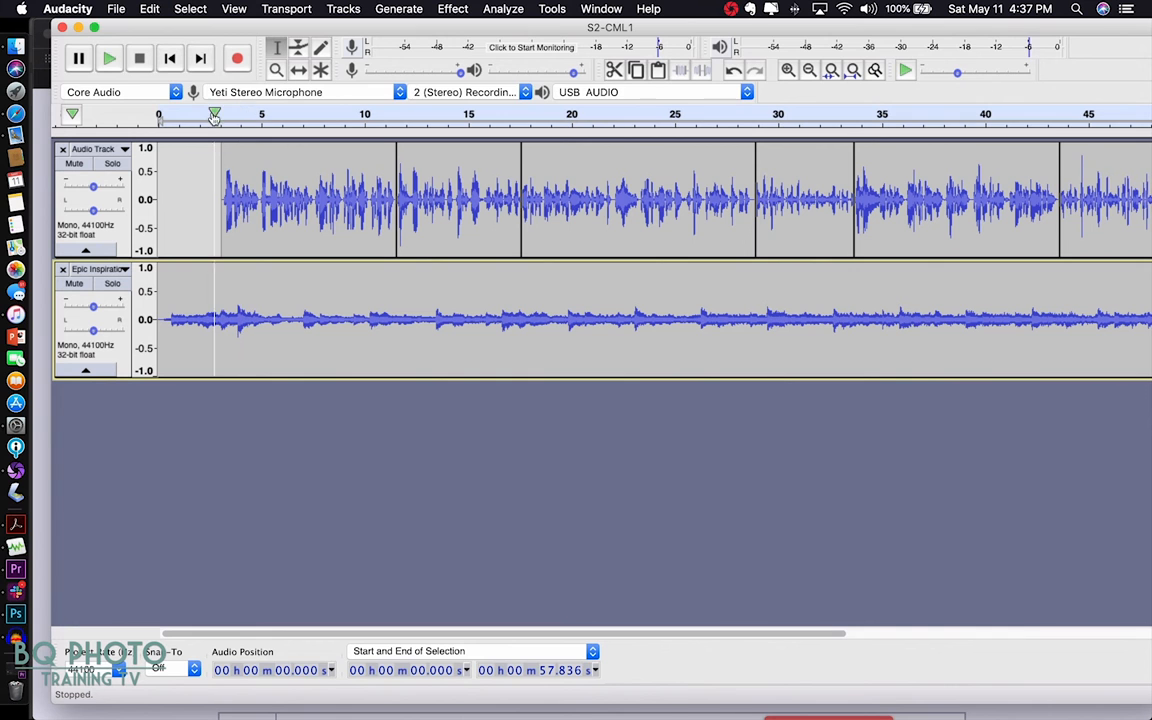
{"action": "left_click", "coordinate": [214, 116]}
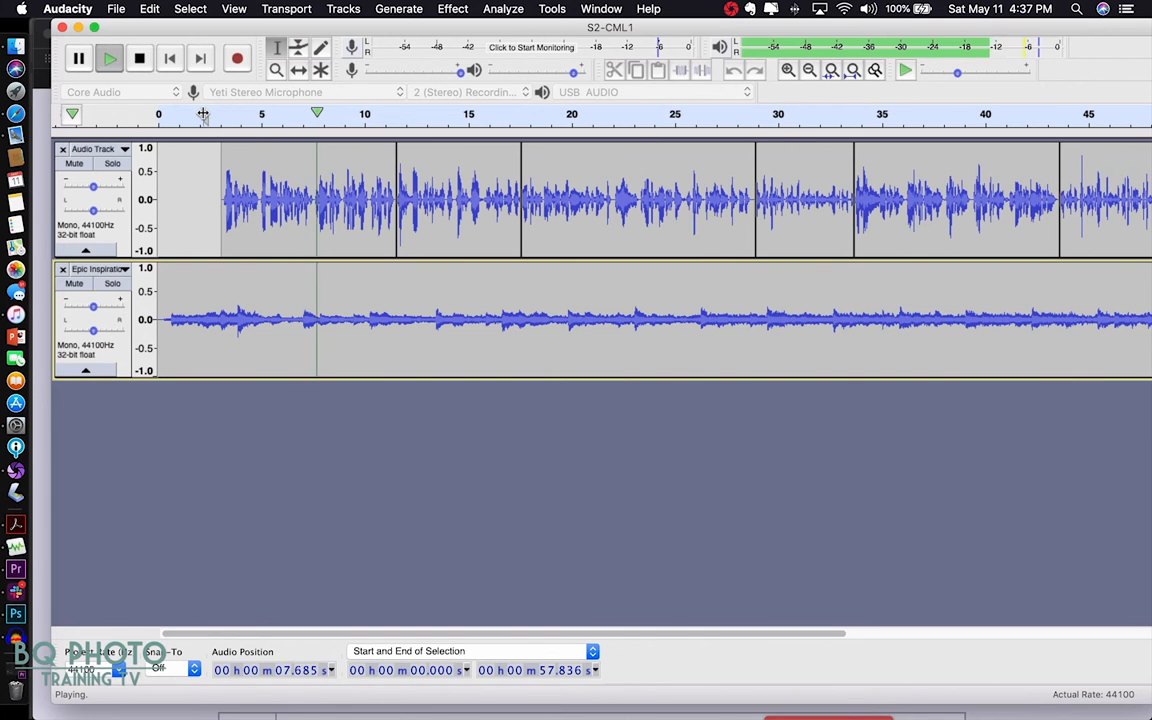
{"action": "left_click_drag", "start_coordinate": [88, 309], "coordinate": [110, 311]}
{"action": "left_click", "coordinate": [180, 114]}
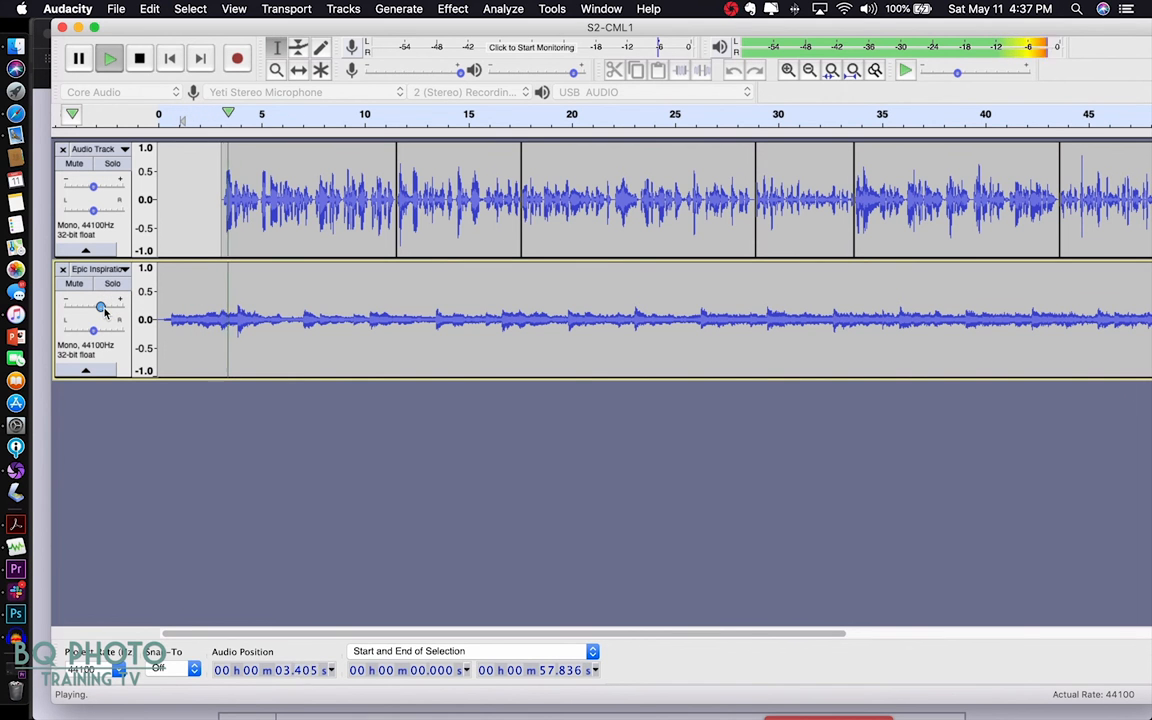
{"action": "left_click_drag", "start_coordinate": [103, 312], "coordinate": [96, 314]}
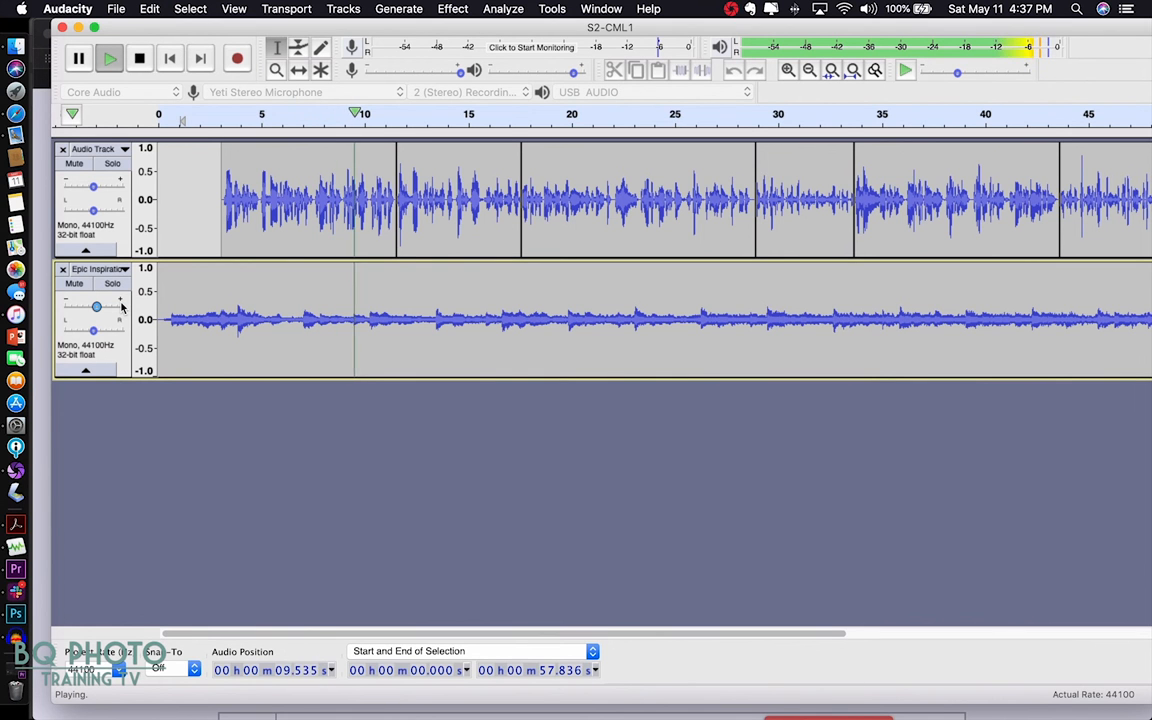
{"action": "key", "text": "space"}
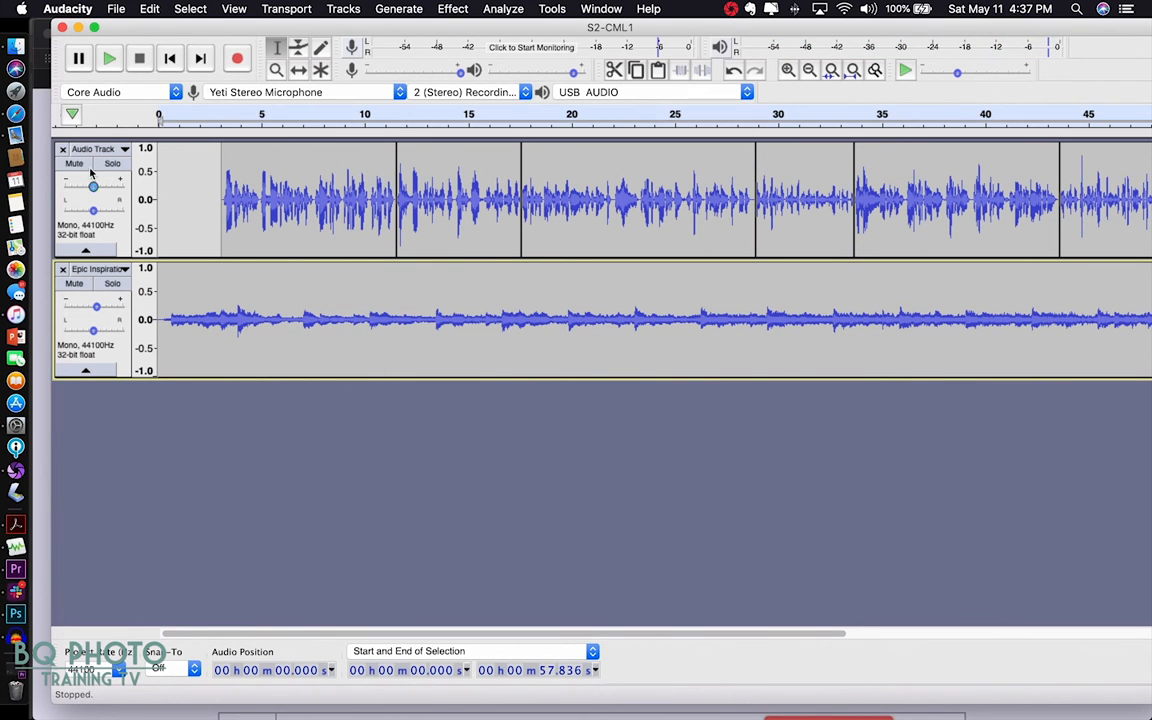
Export the mix as the mono MP3 S2-CML1 into the 04 - Commerical folder of Season Two's EP 1, accepting the mono mixdown.
{"action": "left_click", "coordinate": [118, 10]}
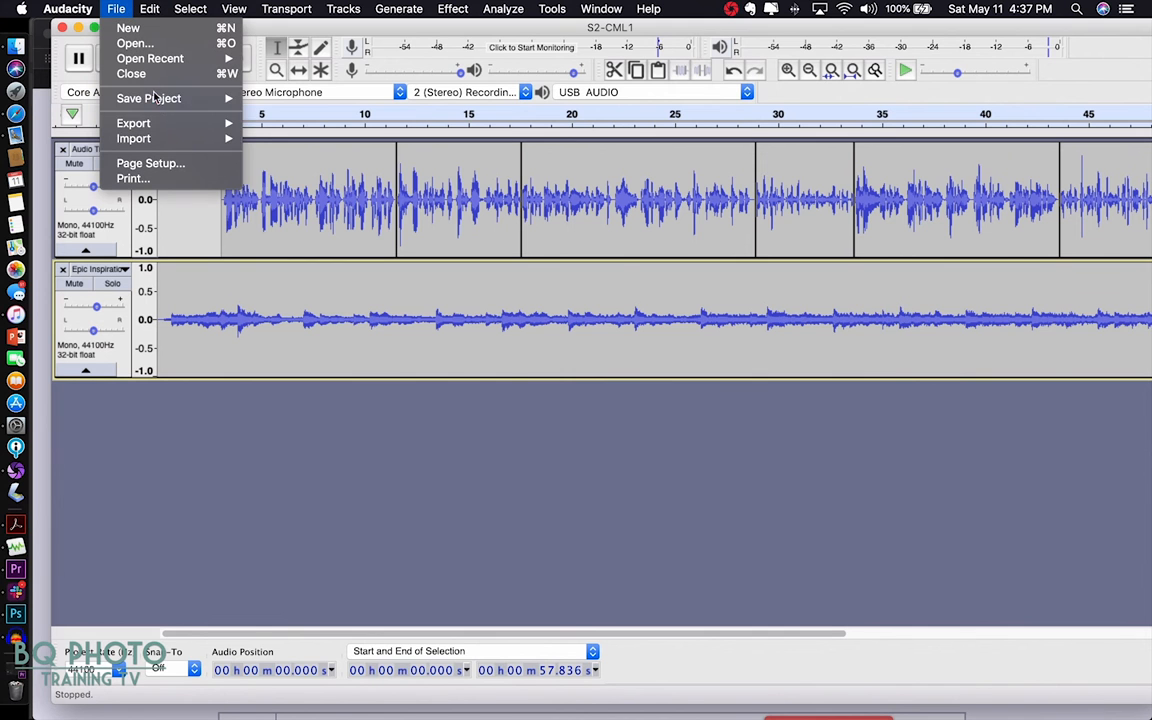
{"action": "mouse_move", "coordinate": [220, 123]}
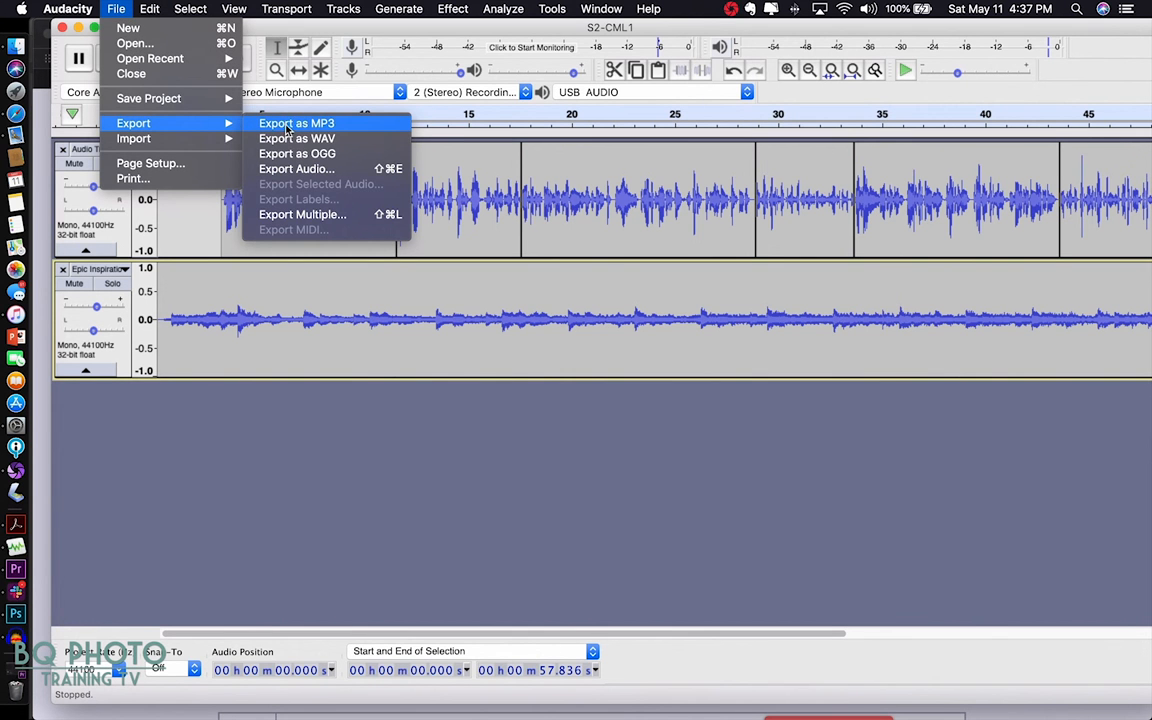
{"action": "left_click", "coordinate": [287, 124]}
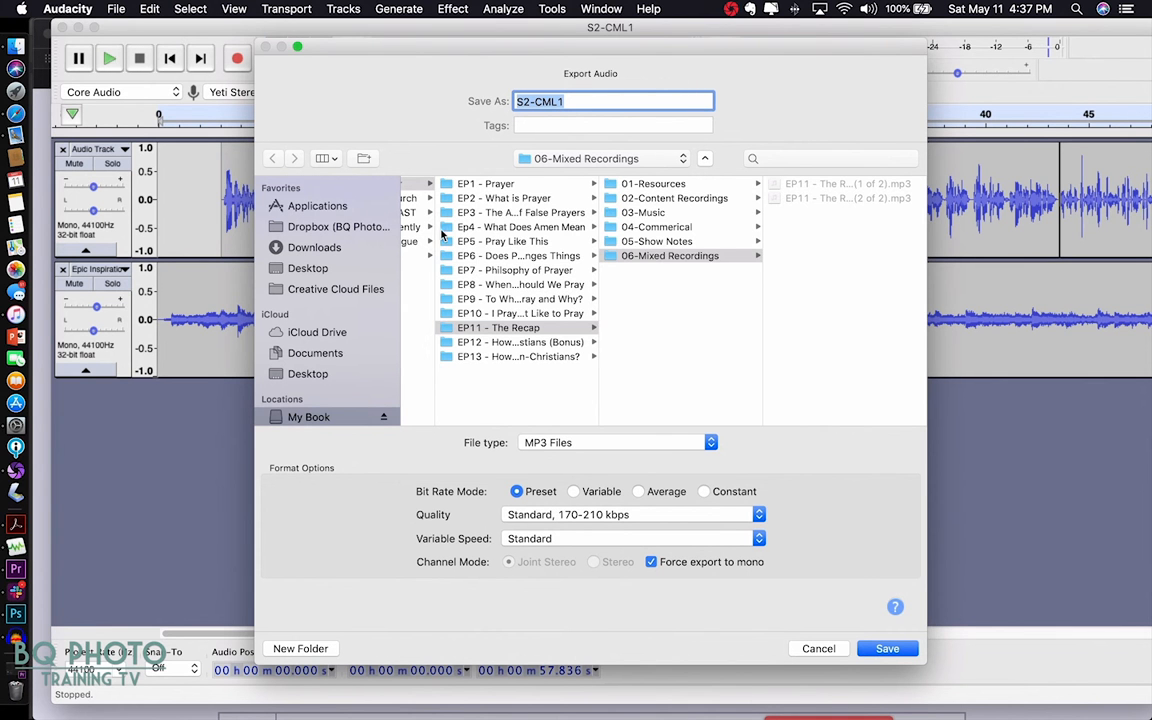
{"action": "scroll", "coordinate": [443, 233], "scroll_direction": "left", "scroll_amount": 5}
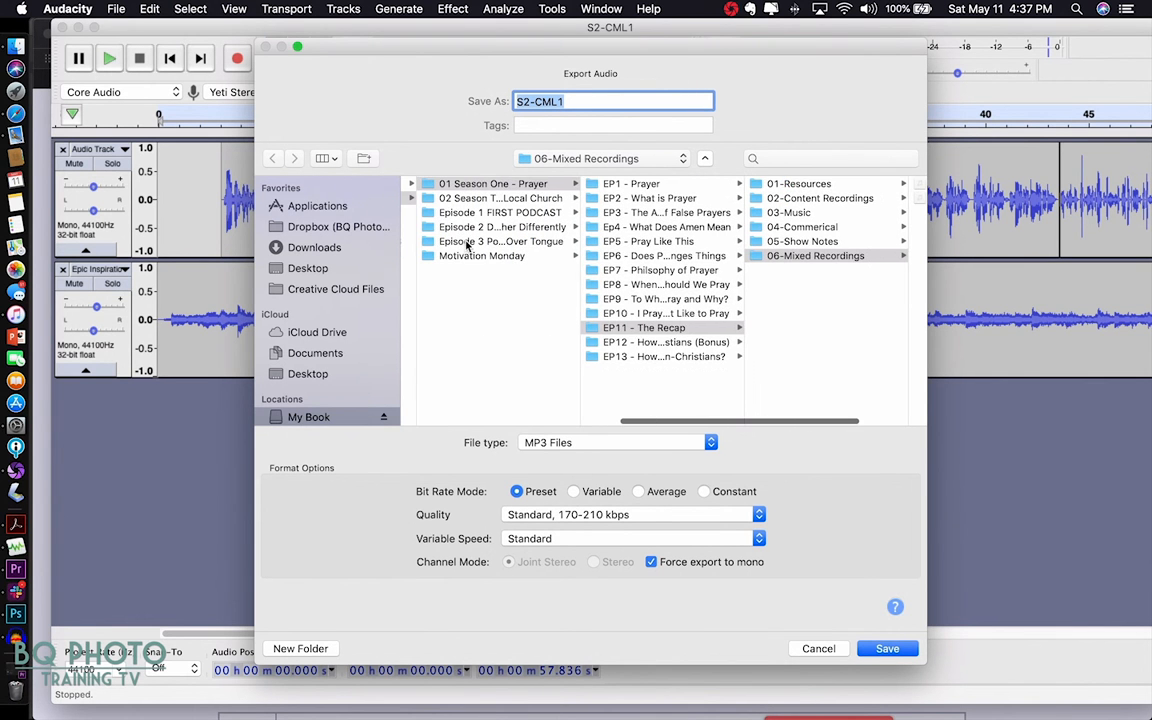
{"action": "left_click", "coordinate": [459, 200]}
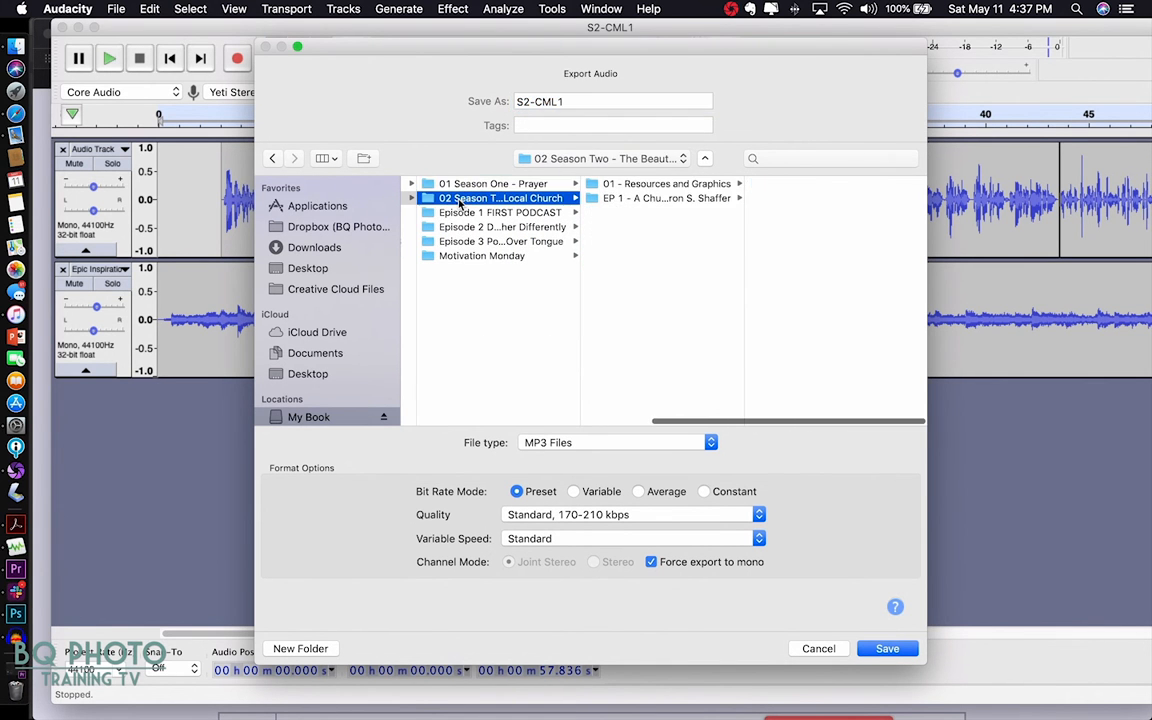
{"action": "left_click", "coordinate": [684, 199]}
{"action": "left_click", "coordinate": [800, 227]}
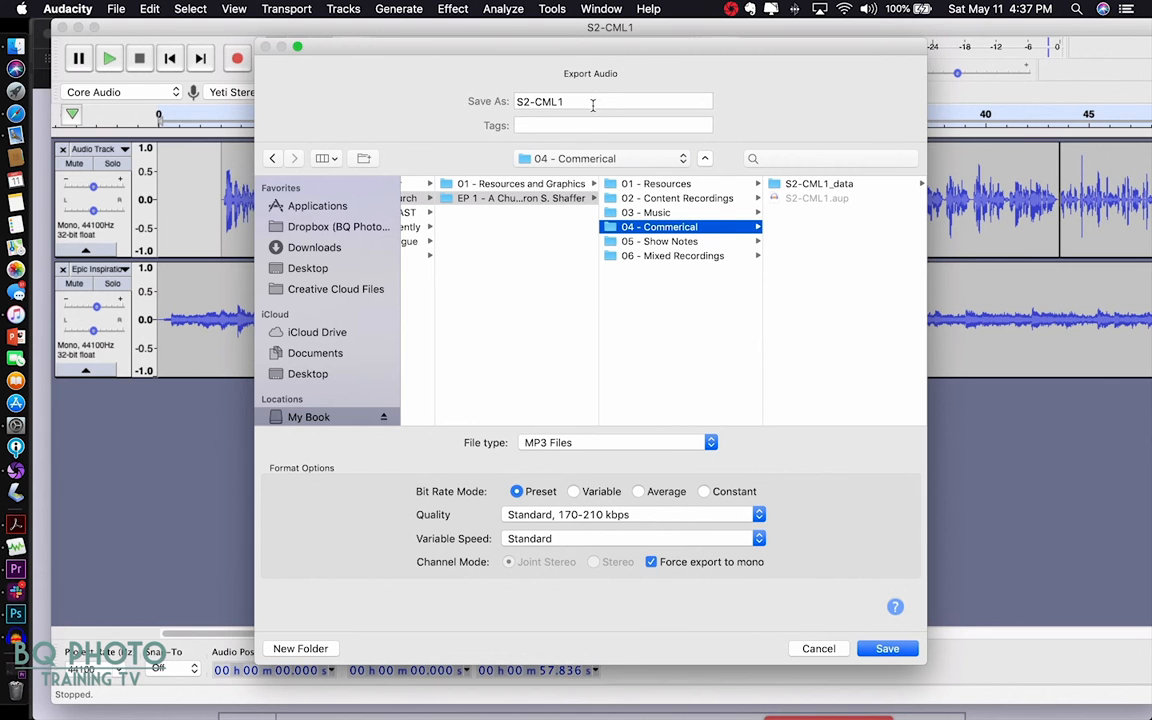
{"action": "left_click", "coordinate": [886, 650]}
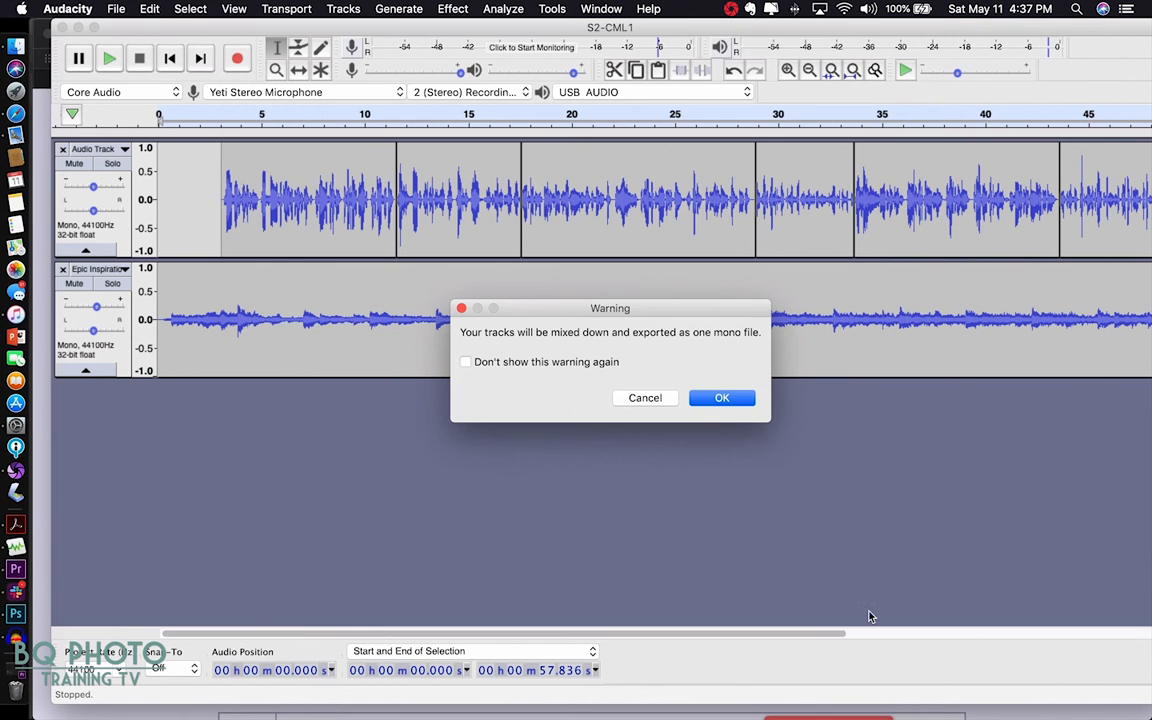
{"action": "left_click", "coordinate": [720, 399]}
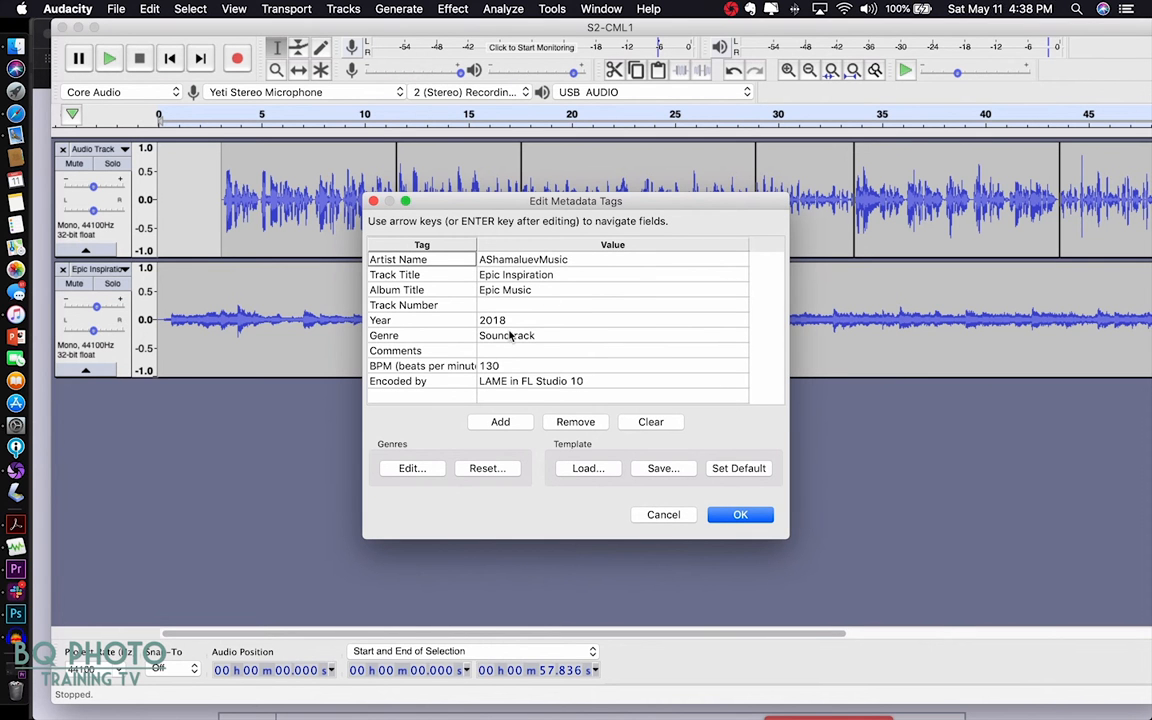
Clear the Artist Name, Track Title and Album Title values in the export's metadata tags.
{"action": "left_click", "coordinate": [578, 260]}
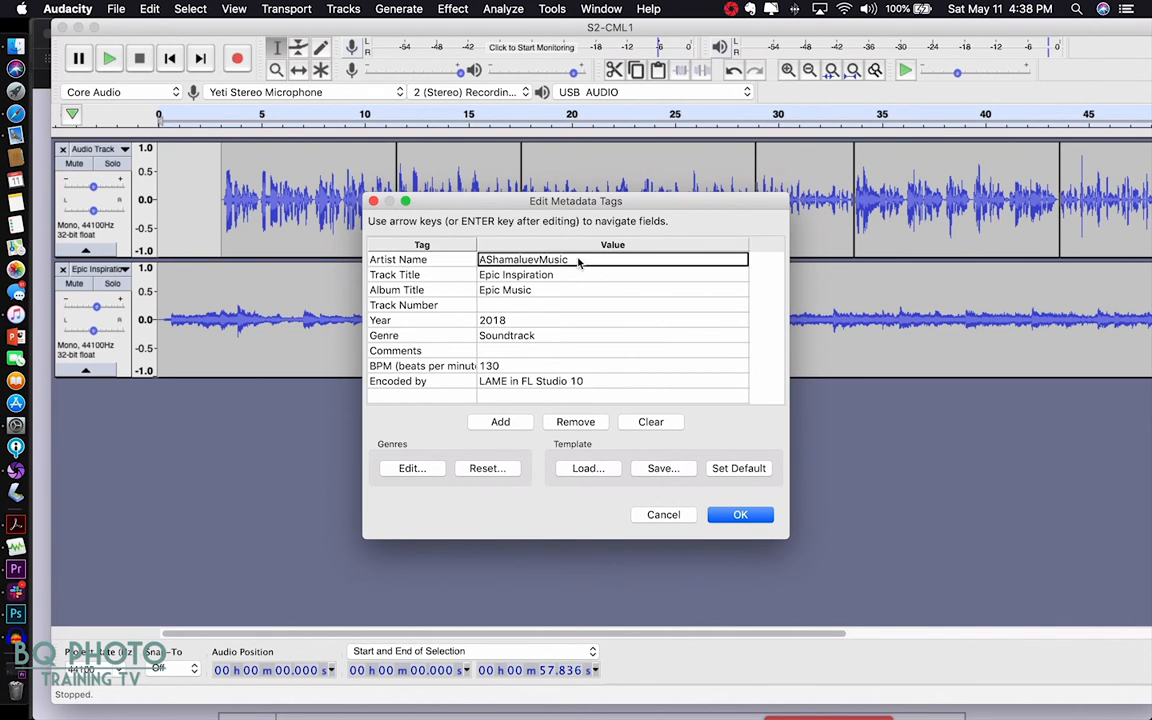
{"action": "key", "text": "Delete"}
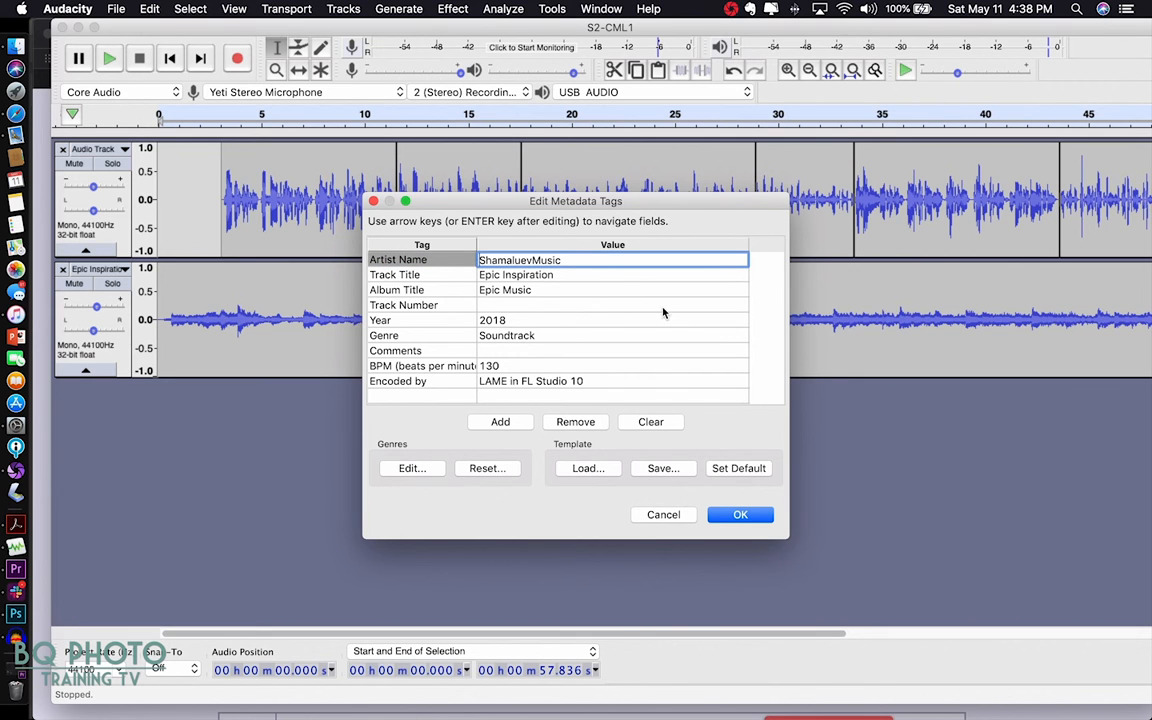
{"action": "double_click", "coordinate": [598, 262]}
{"action": "key", "text": "BackSpace"}
{"action": "left_click", "coordinate": [565, 275]}
{"action": "key", "text": "BackSpace"}
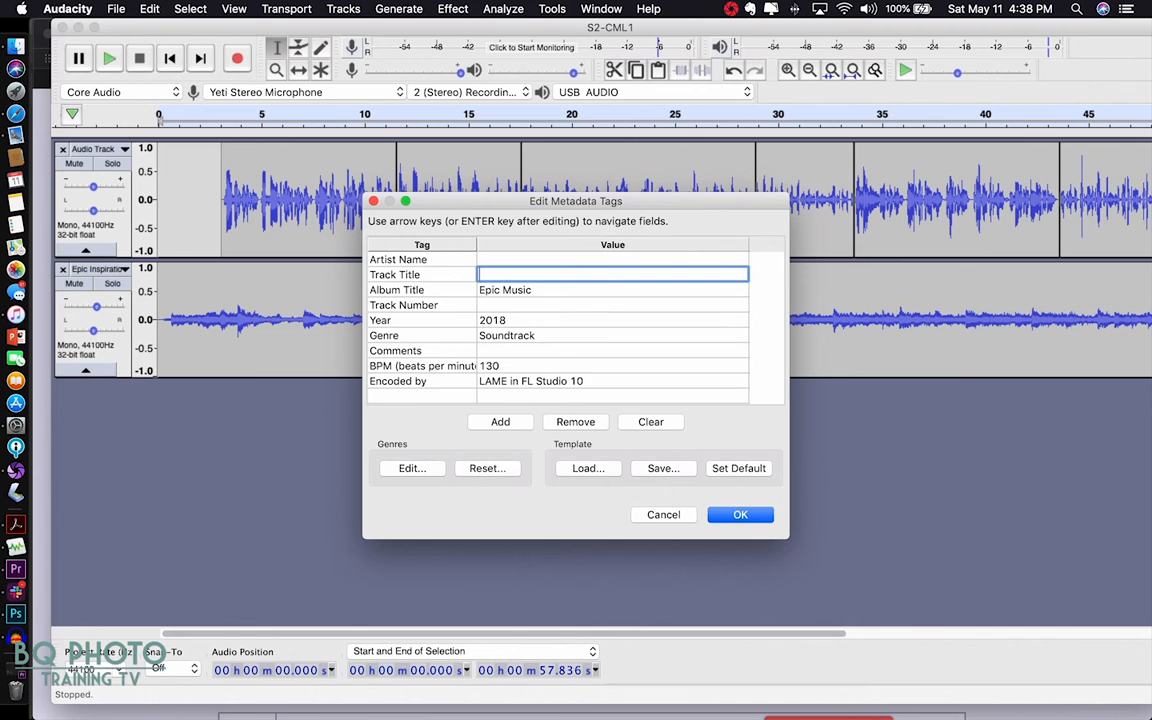
{"action": "left_click", "coordinate": [554, 290]}
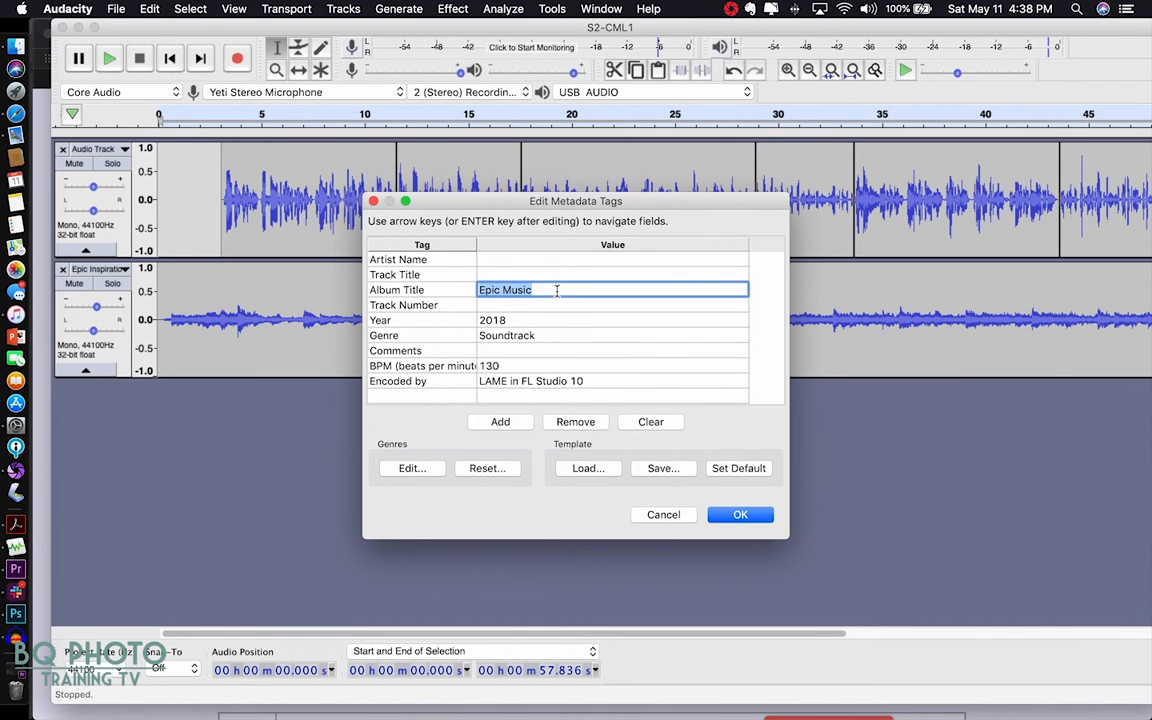
{"action": "key", "text": "BackSpace"}
Clear the Year and Genre values in the metadata tags.
{"action": "left_click", "coordinate": [535, 320]}
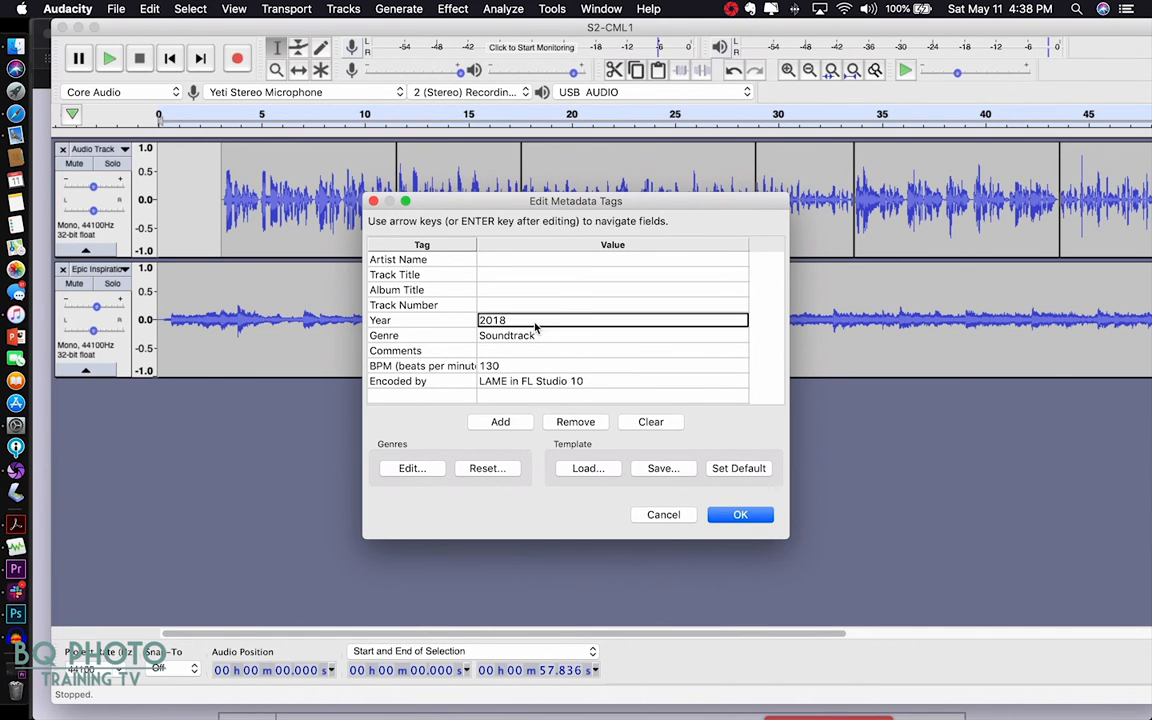
{"action": "left_click", "coordinate": [551, 340]}
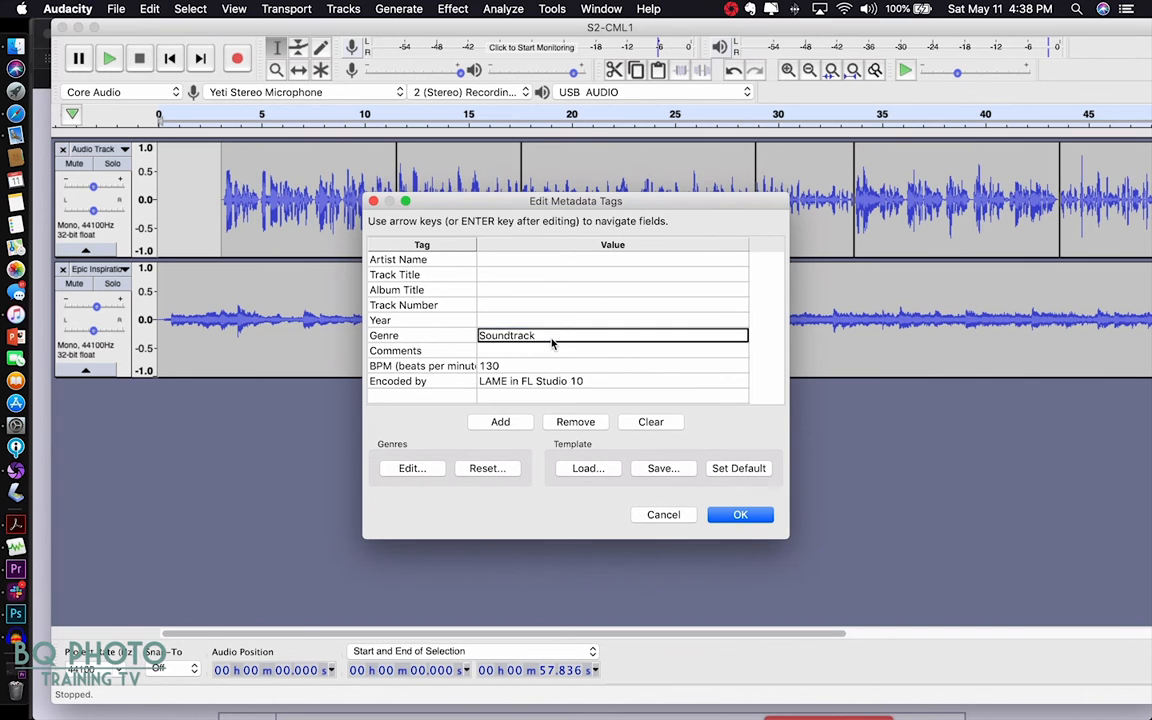
{"action": "key", "text": "BackSpace"}
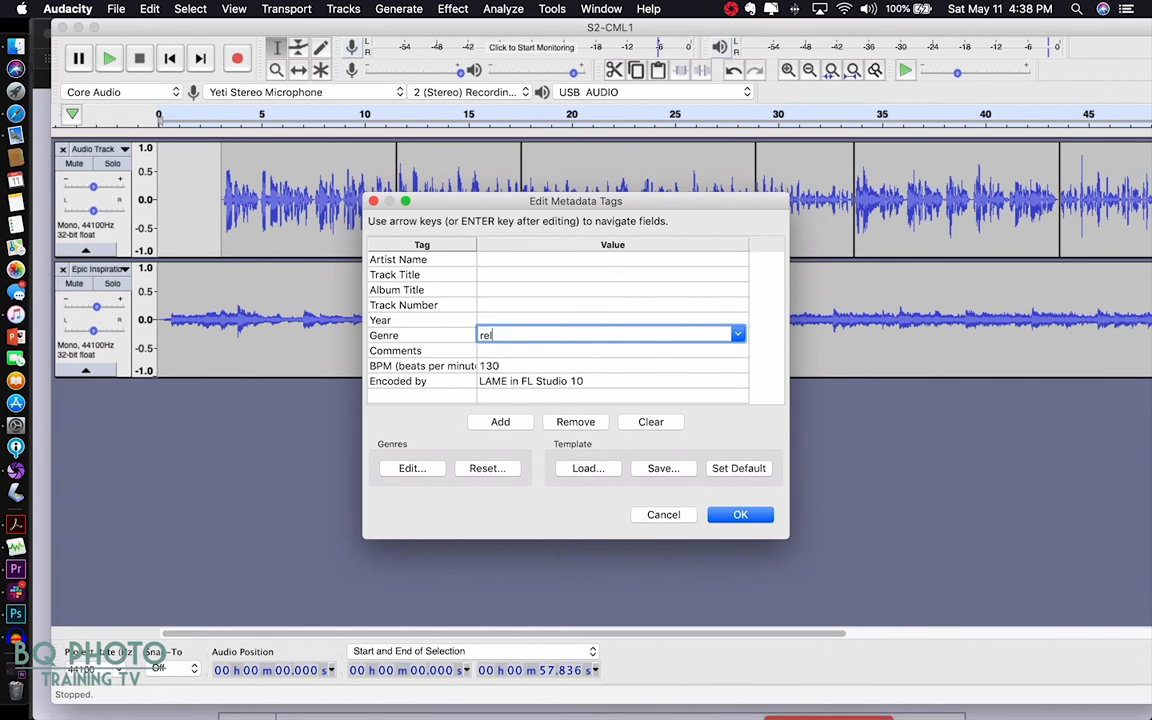
Empty the BPM and Encoded by values in the metadata tags.
{"action": "left_click", "coordinate": [522, 366]}
{"action": "type", "text": "30"}
{"action": "left_click", "coordinate": [572, 383]}
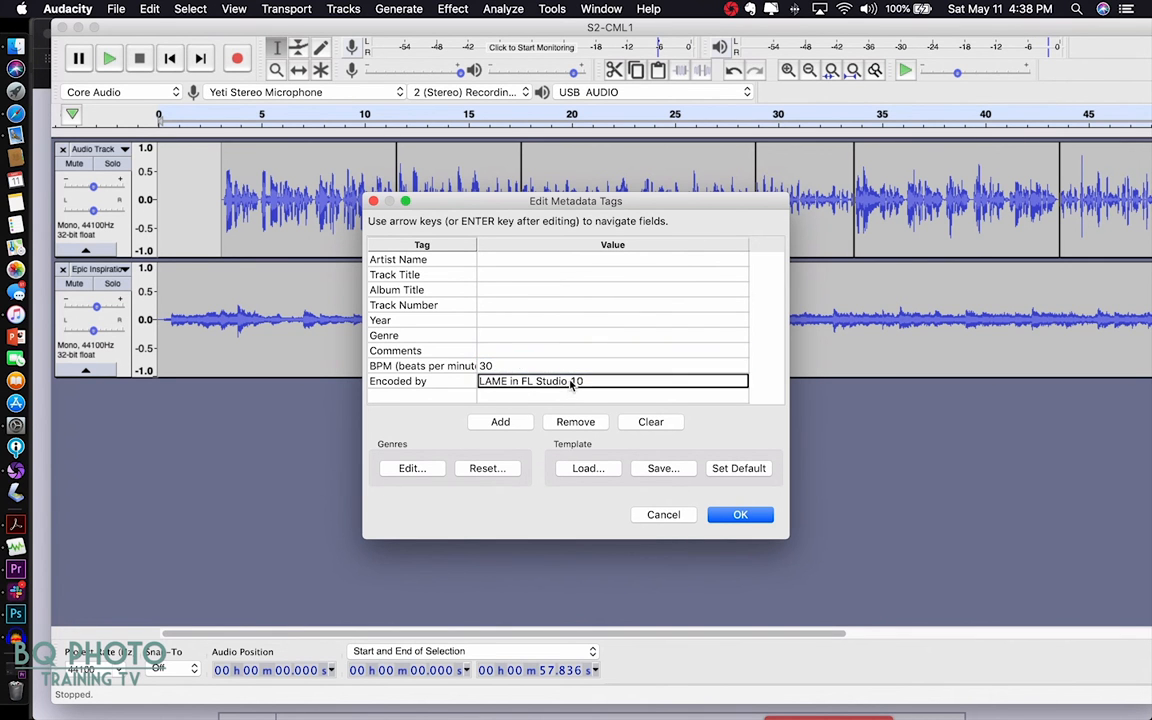
{"action": "key", "text": "BackSpace"}
{"action": "key", "text": "Return"}
{"action": "key", "text": "BackSpace"}
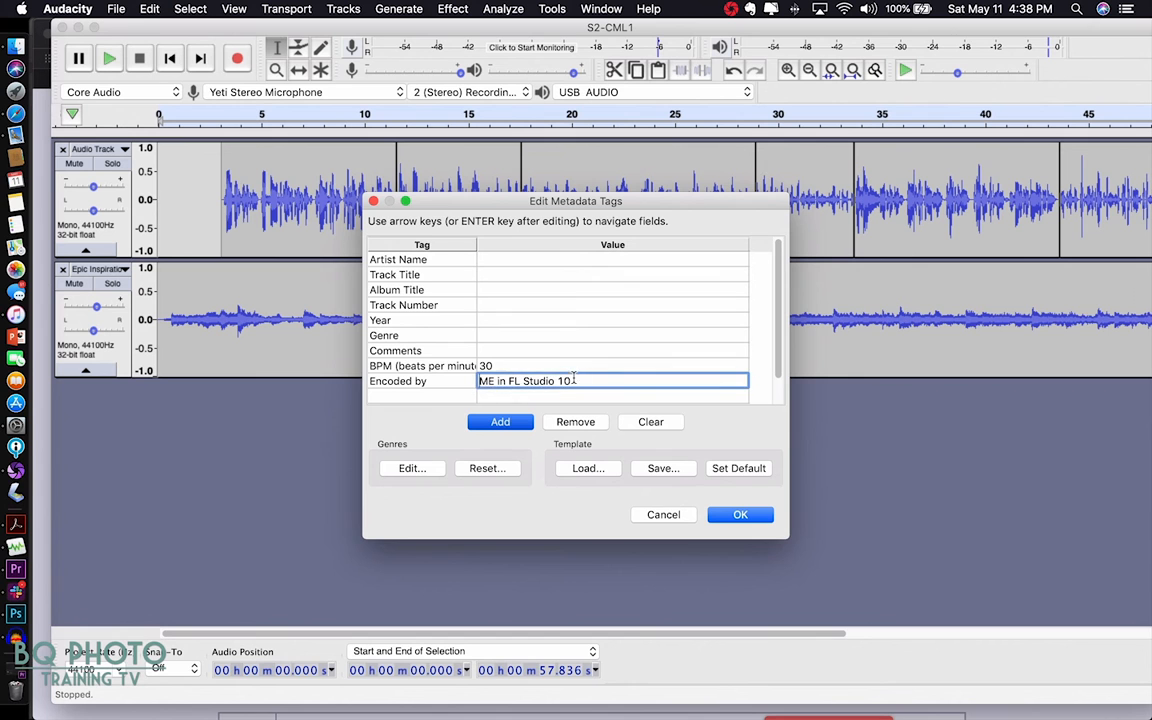
{"action": "key", "text": "BackSpace"}
{"action": "left_click", "coordinate": [507, 366]}
{"action": "key", "text": "BackSpace"}
{"action": "key", "text": "BackSpace"}
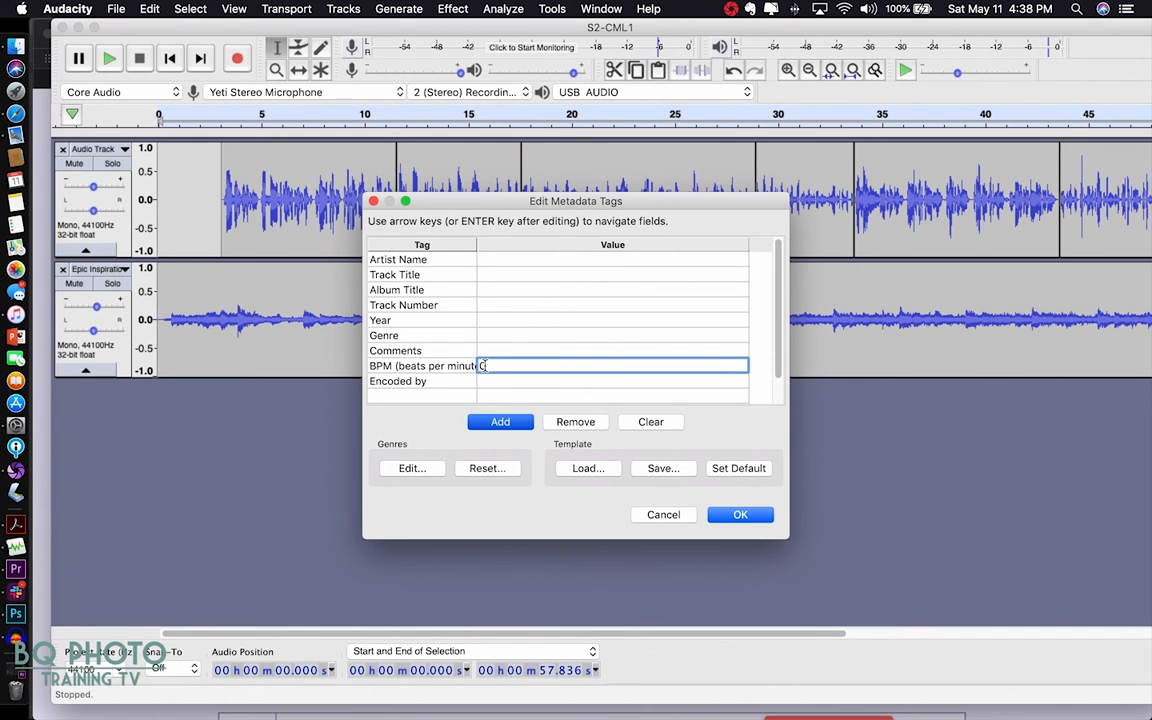
Set the Album Title tag to "The Beauty of the Local Church" and accept the metadata to complete the MP3 export.
{"action": "left_click", "coordinate": [491, 291]}
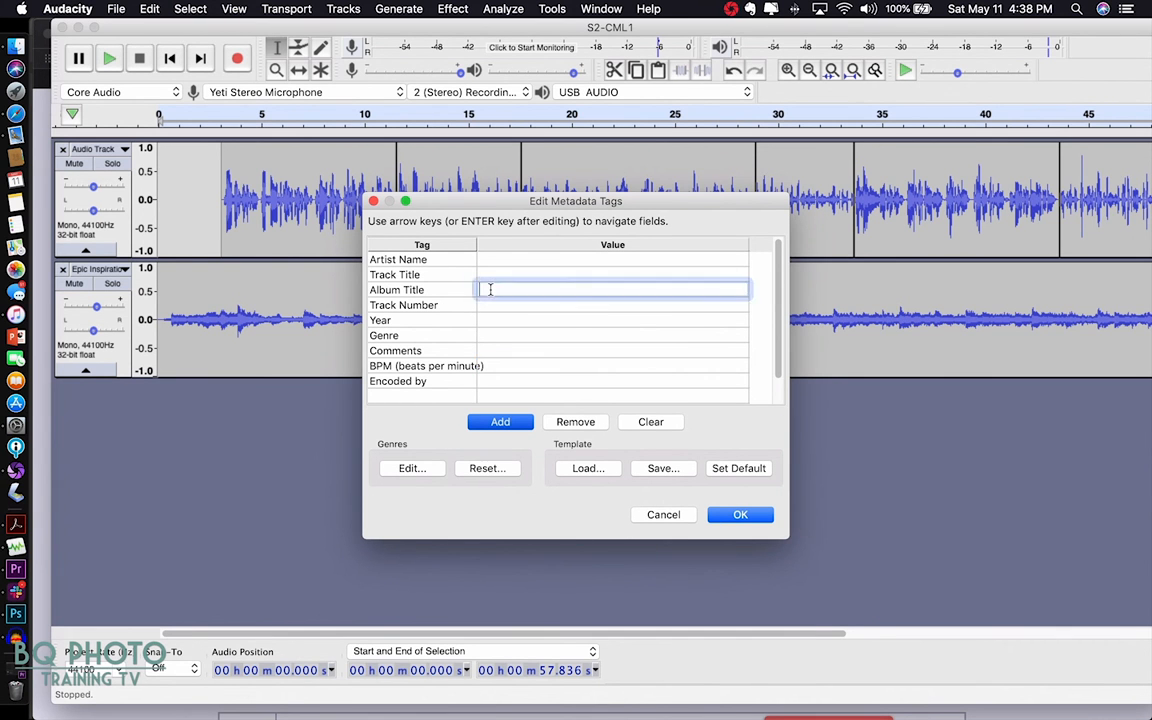
{"action": "type", "text": "The Beauty"}
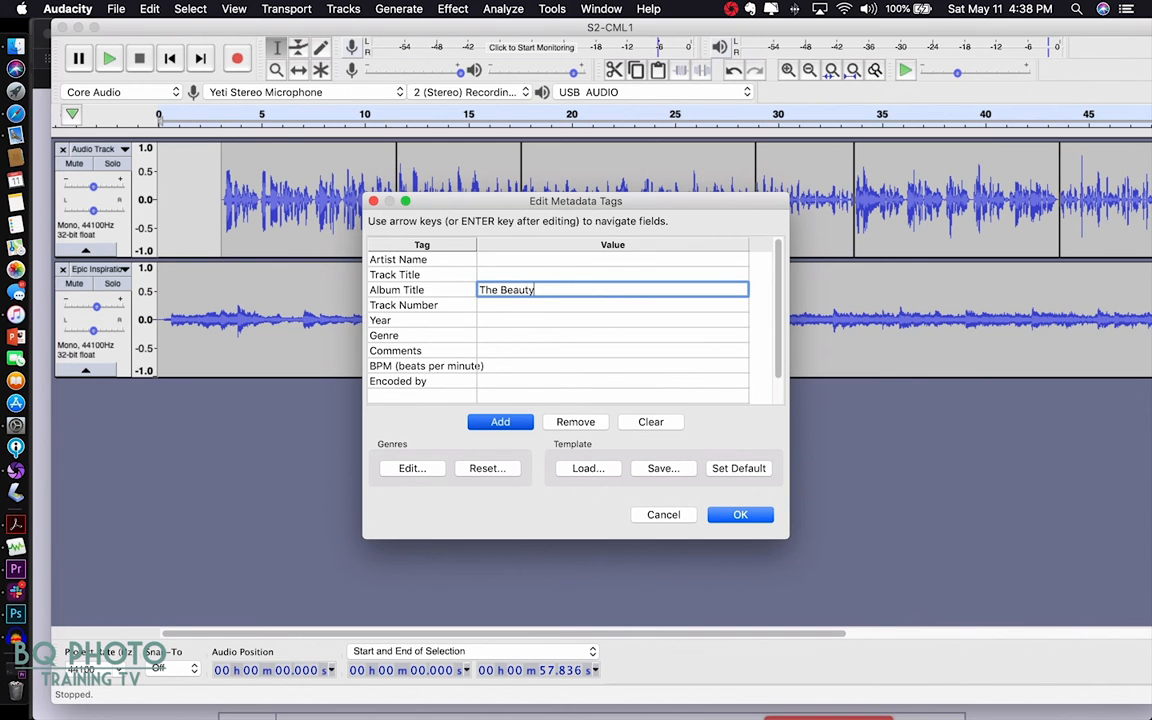
{"action": "type", "text": " of the Local Church"}
{"action": "left_click", "coordinate": [500, 310]}
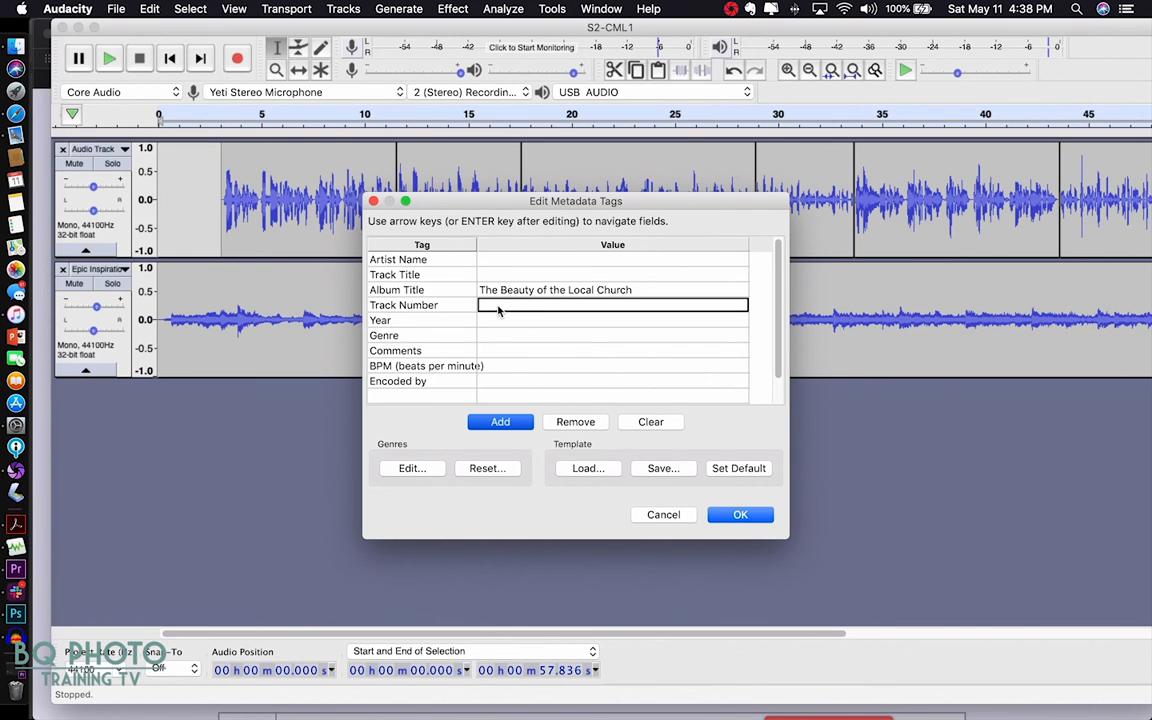
{"action": "left_click", "coordinate": [740, 515]}
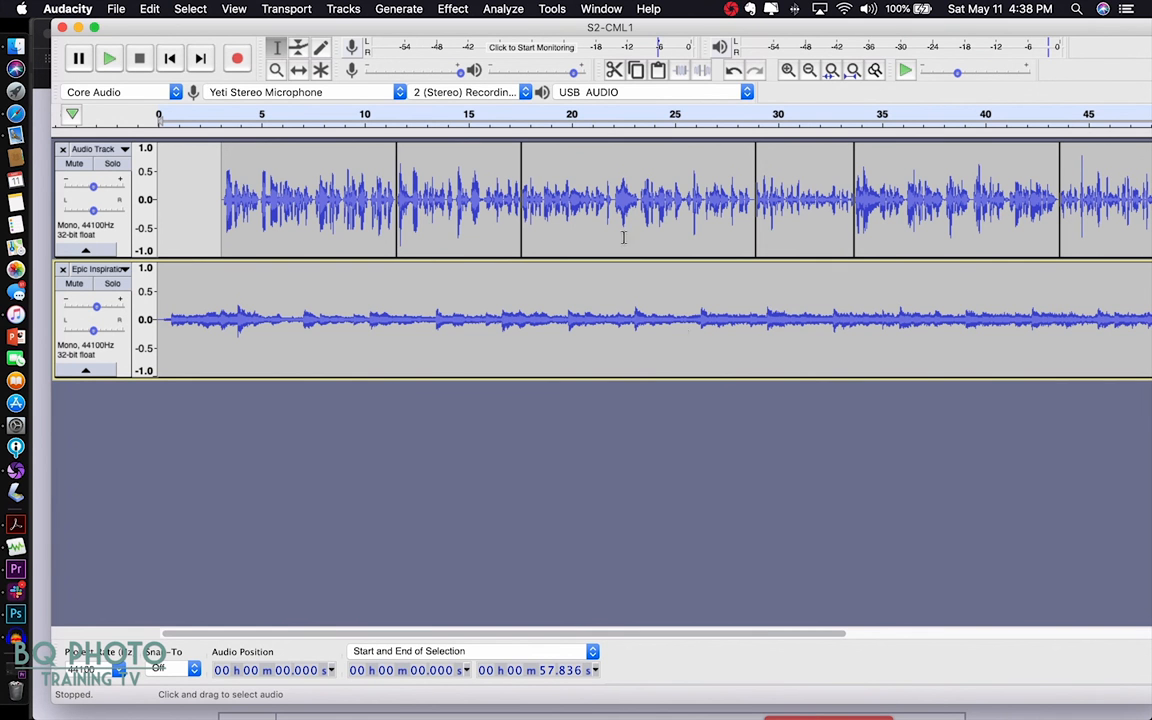
Play the finished mix from the start and set the playback volume to about 0.89.
{"action": "left_click", "coordinate": [110, 59]}
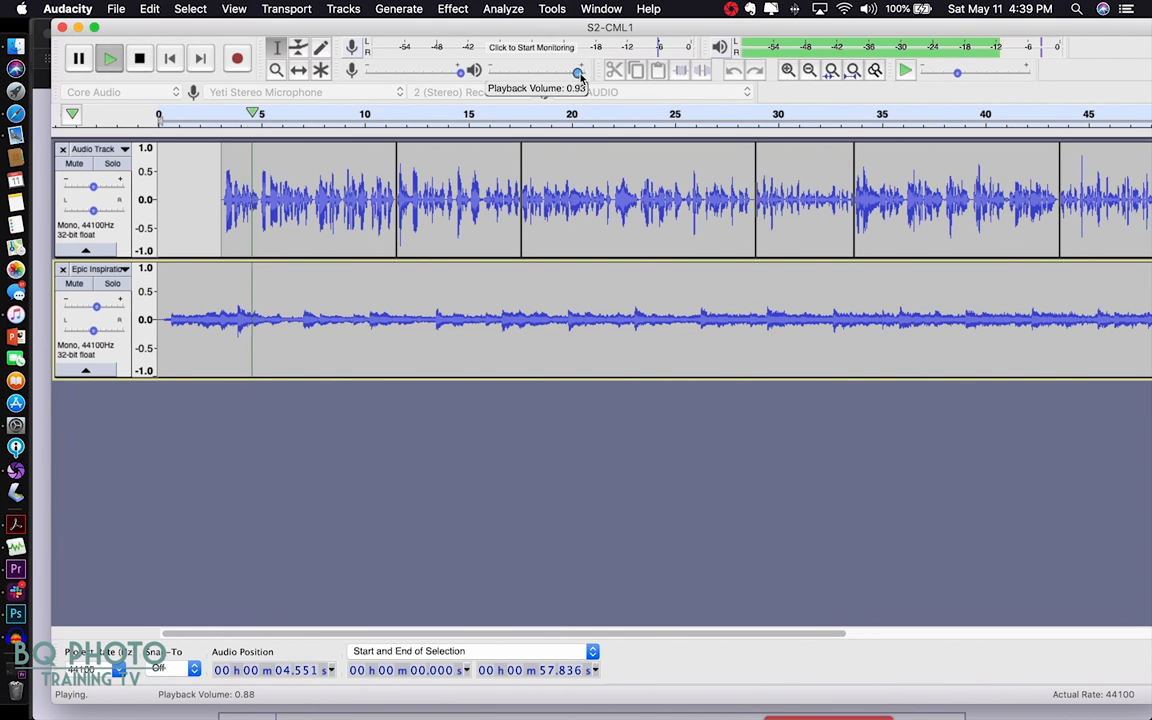
{"action": "left_click_drag", "start_coordinate": [576, 73], "coordinate": [576, 74]}
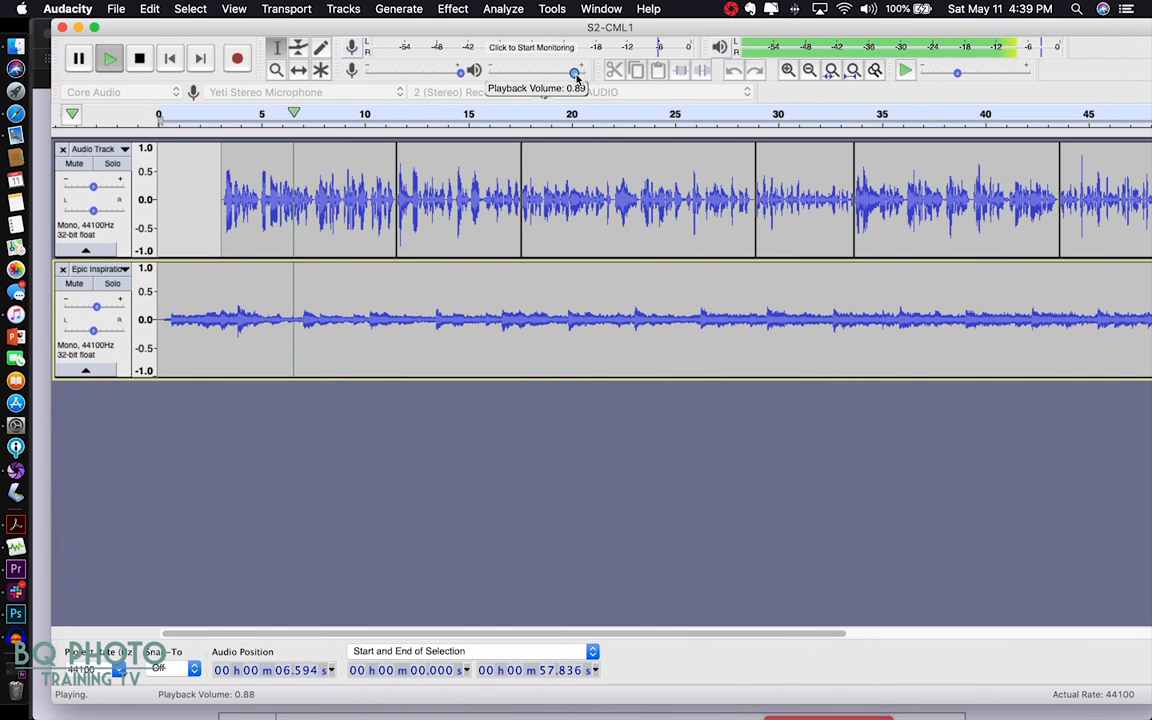